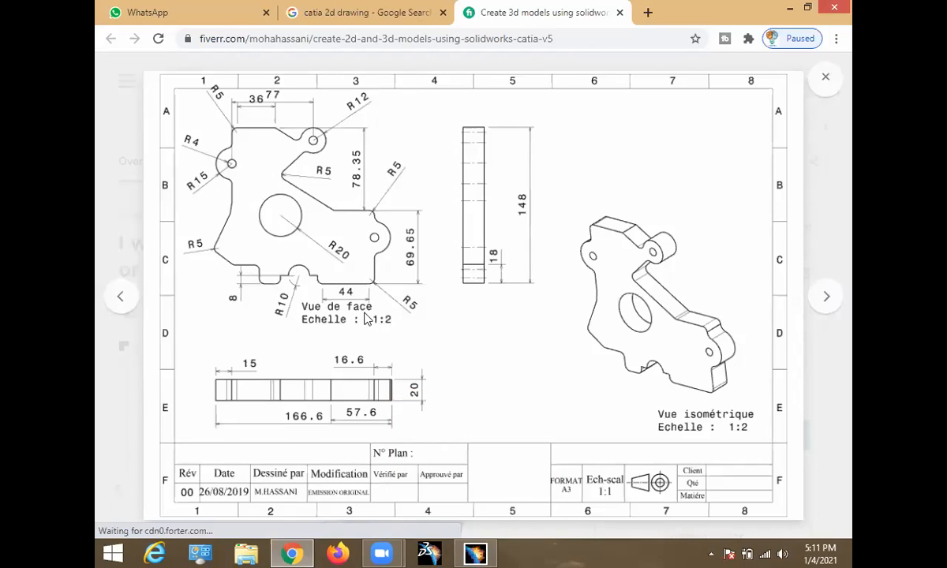
- Switch from the reference drawing to CATIA and open a sketch on the yz plane
key(alt+Tab)
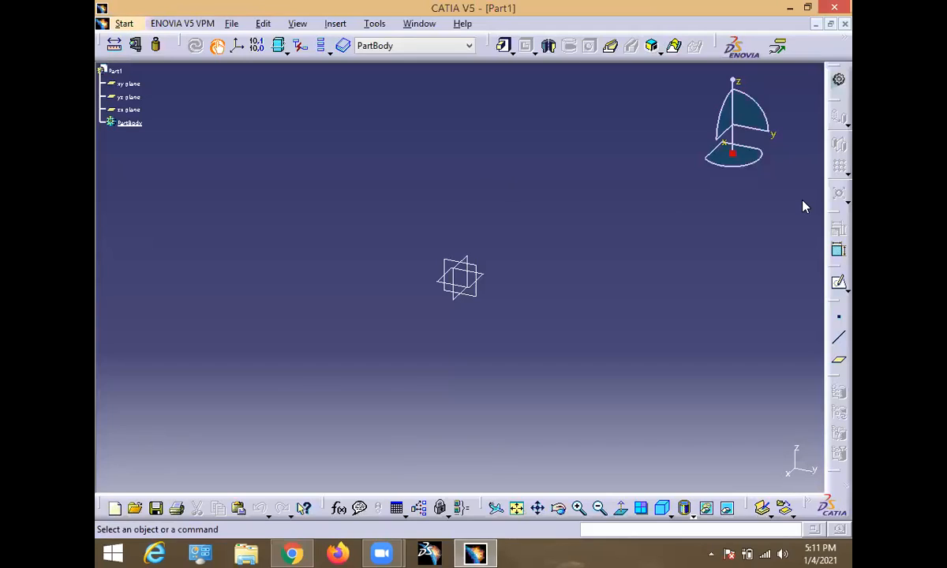
click(838, 285)
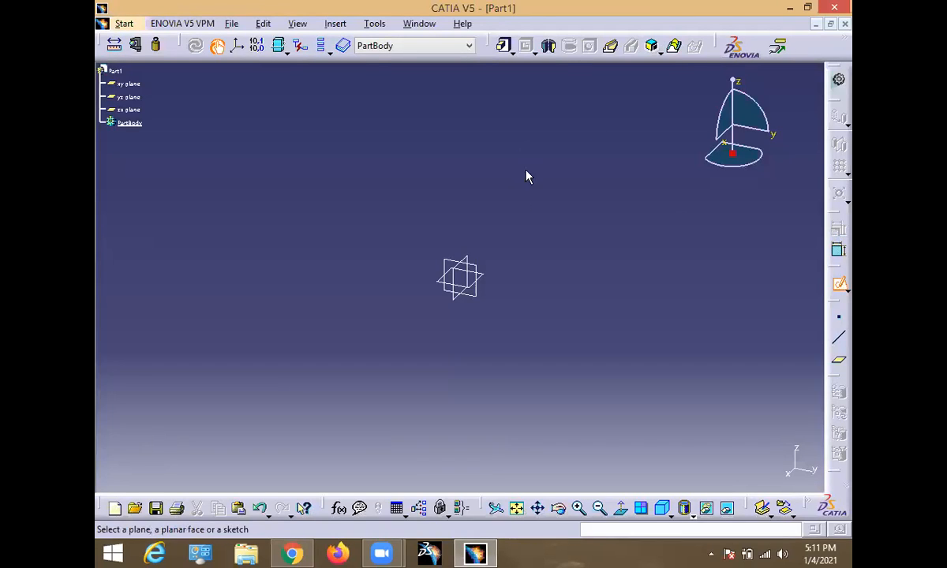
click(479, 272)
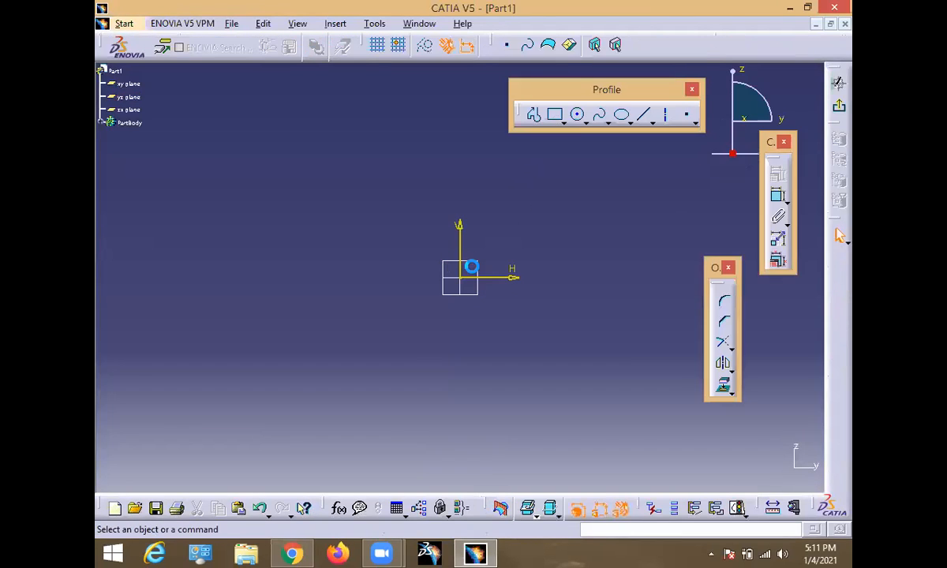
- Begin a profile at the origin with a horizontal line about 36 mm long, followed by a short line sloping down to the right
click(534, 116)
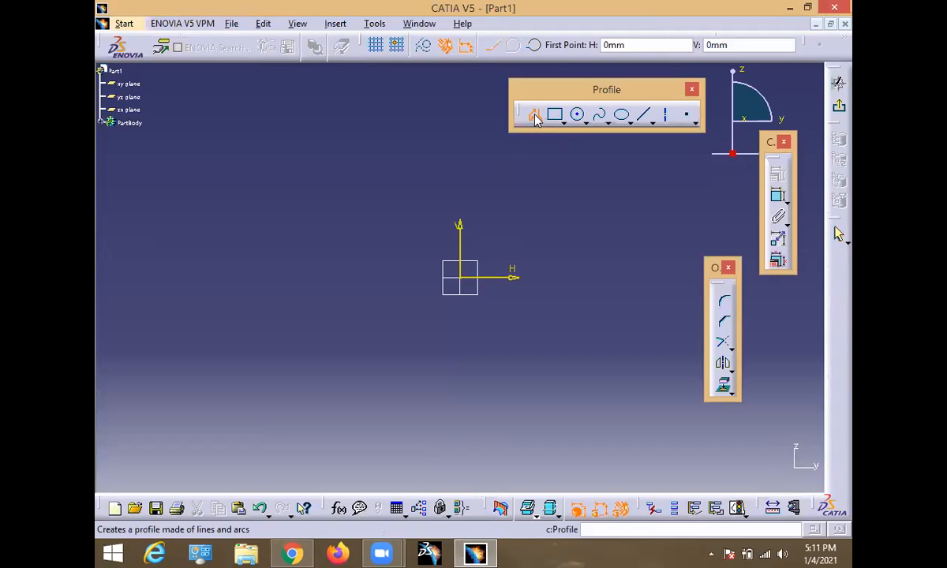
click(292, 554)
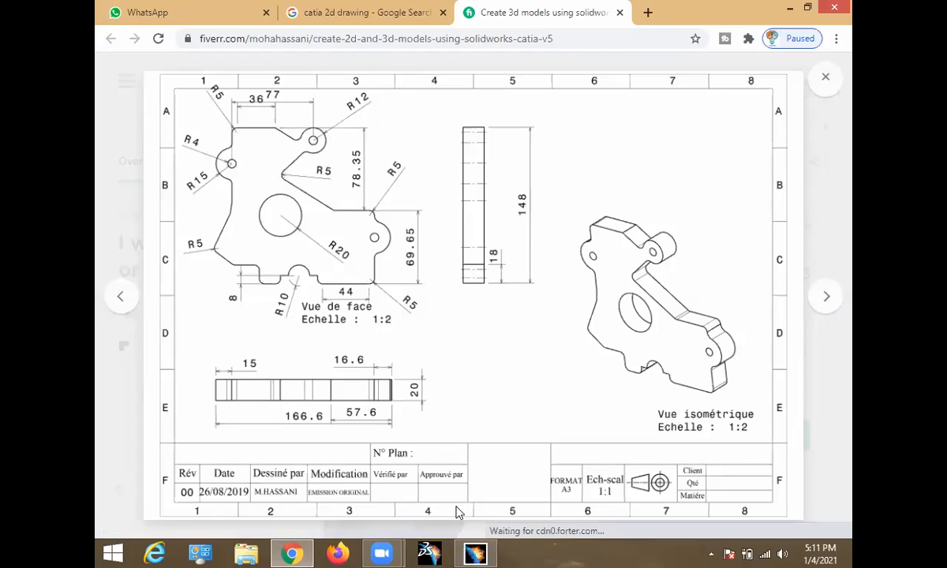
click(474, 553)
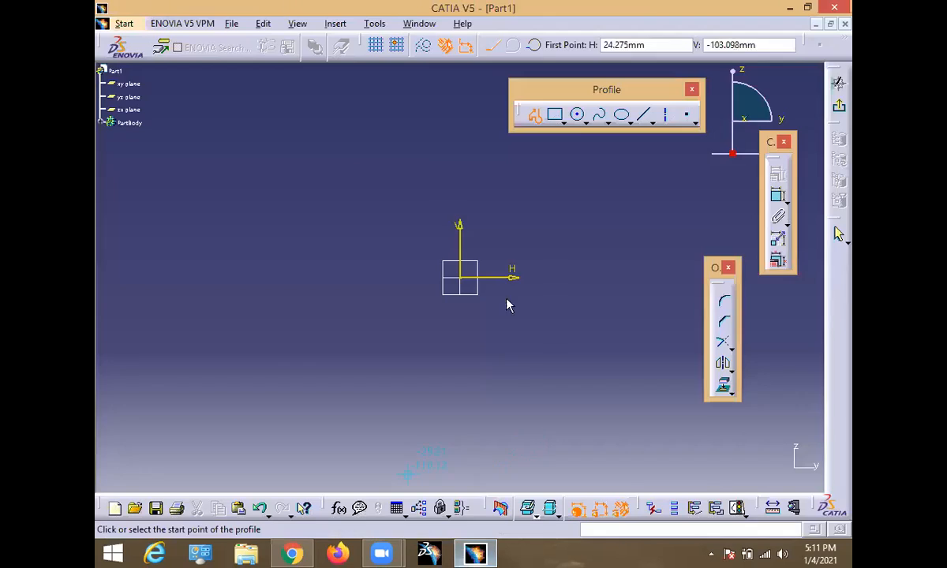
click(463, 277)
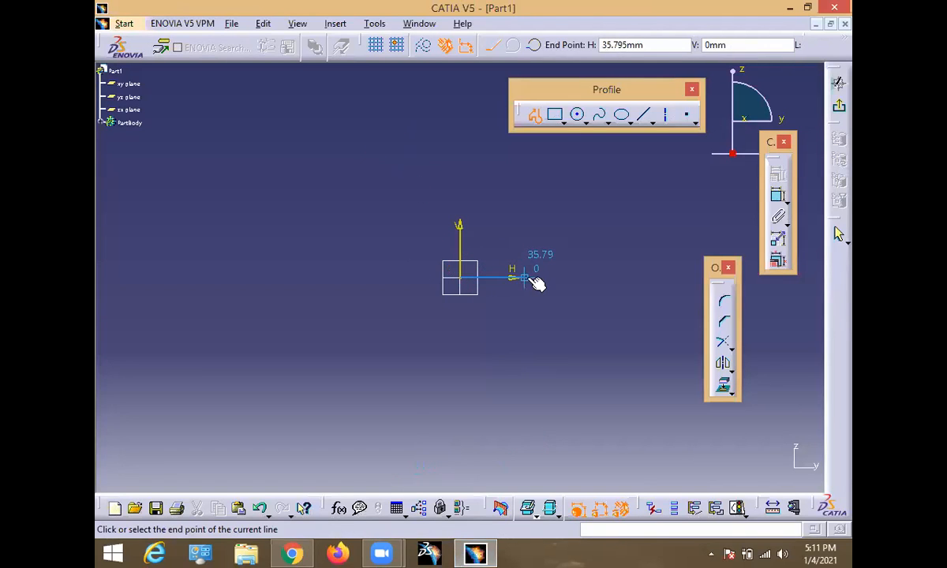
click(292, 553)
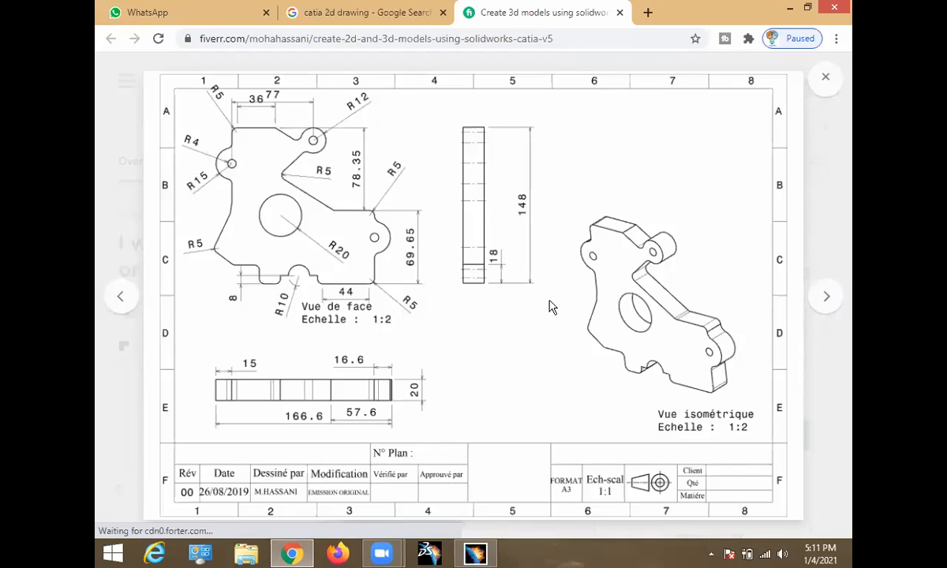
key(alt+Tab)
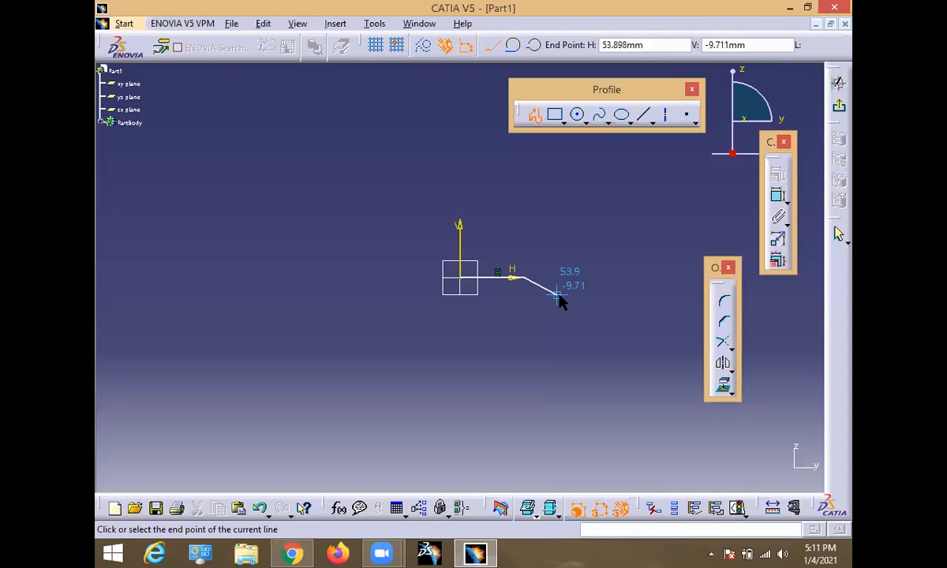
click(560, 296)
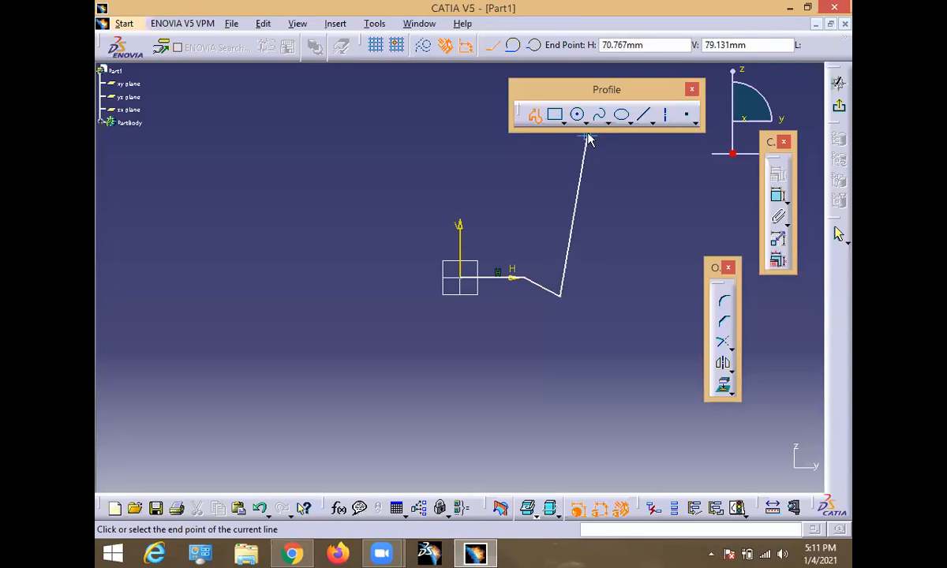
click(531, 46)
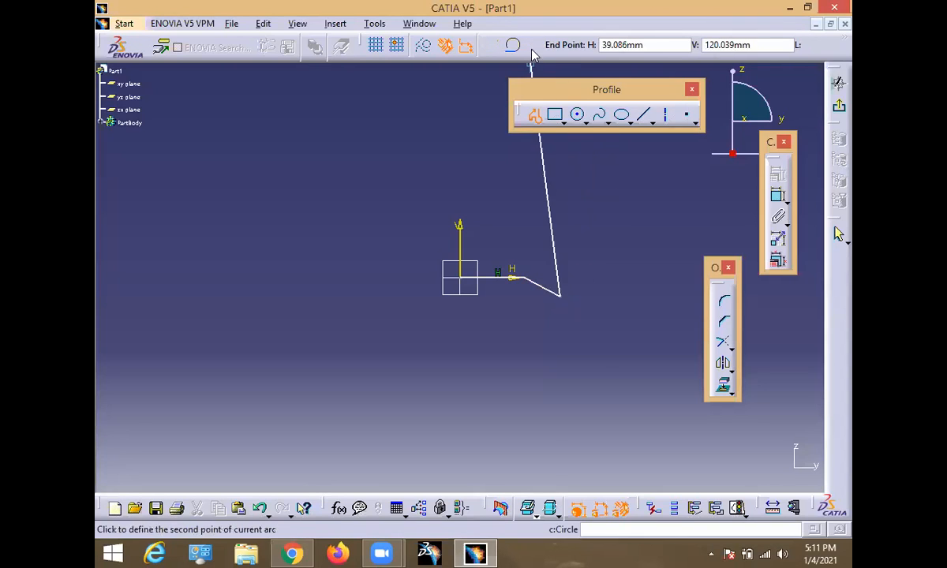
click(557, 282)
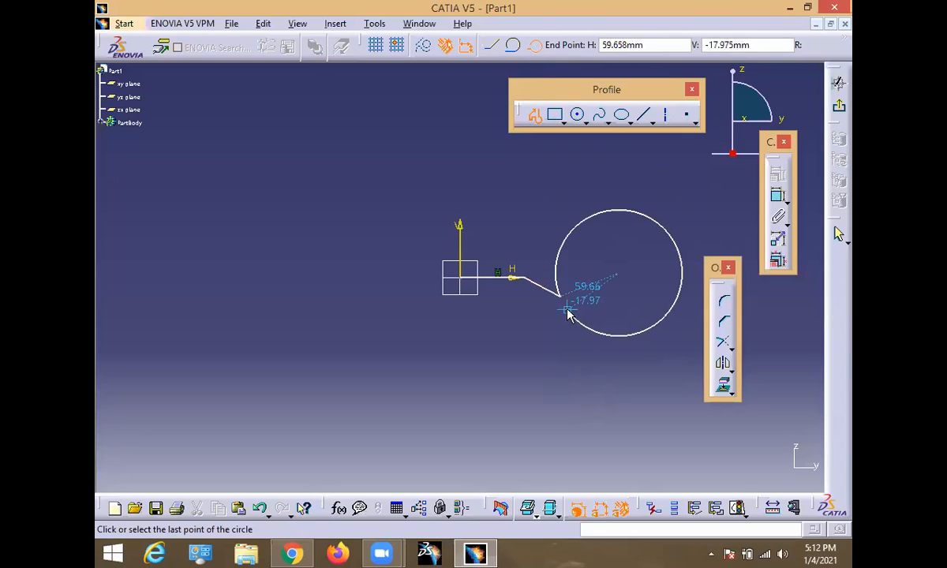
click(587, 297)
key(Escape)
- Continue the profile from the sloping line's end with a small three-point arc forming the rounded upper lug
click(534, 114)
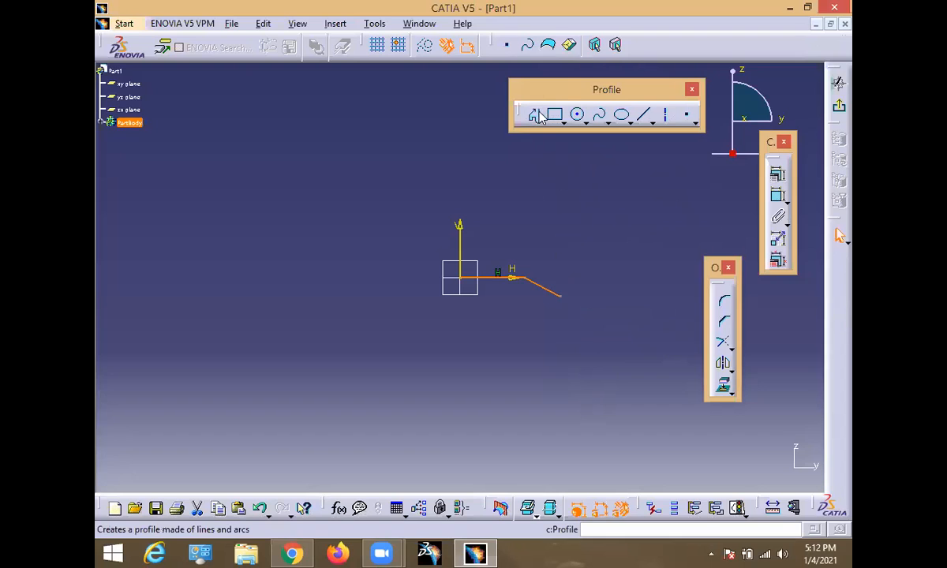
click(534, 45)
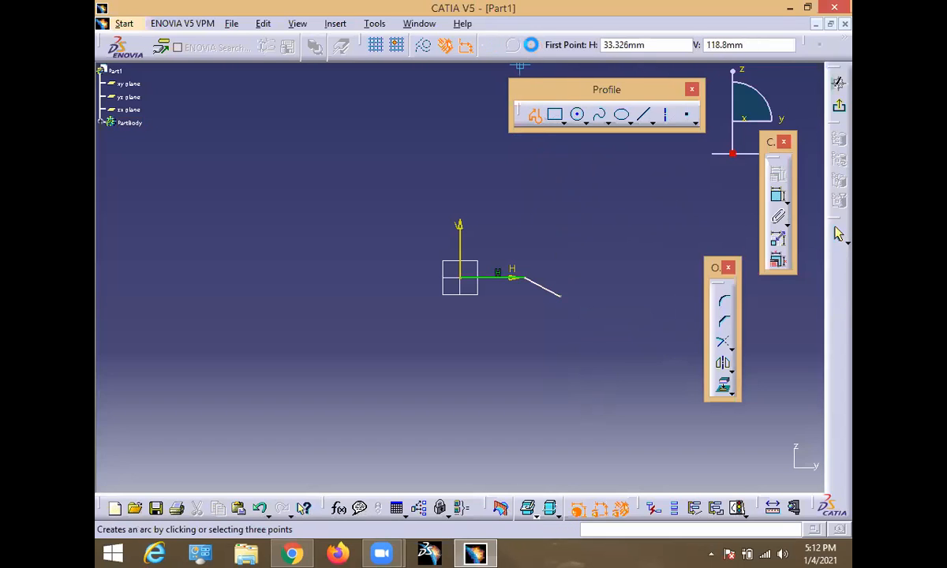
click(560, 297)
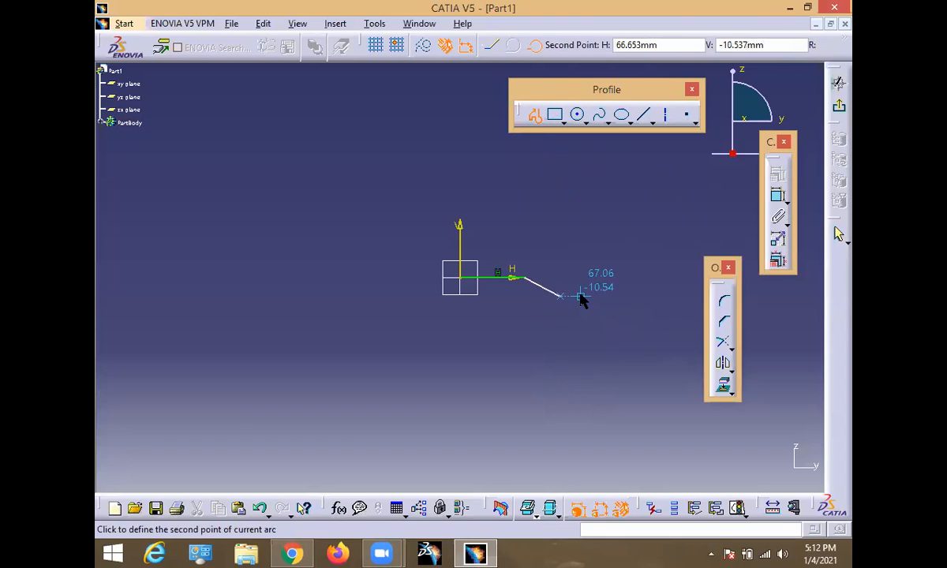
click(578, 296)
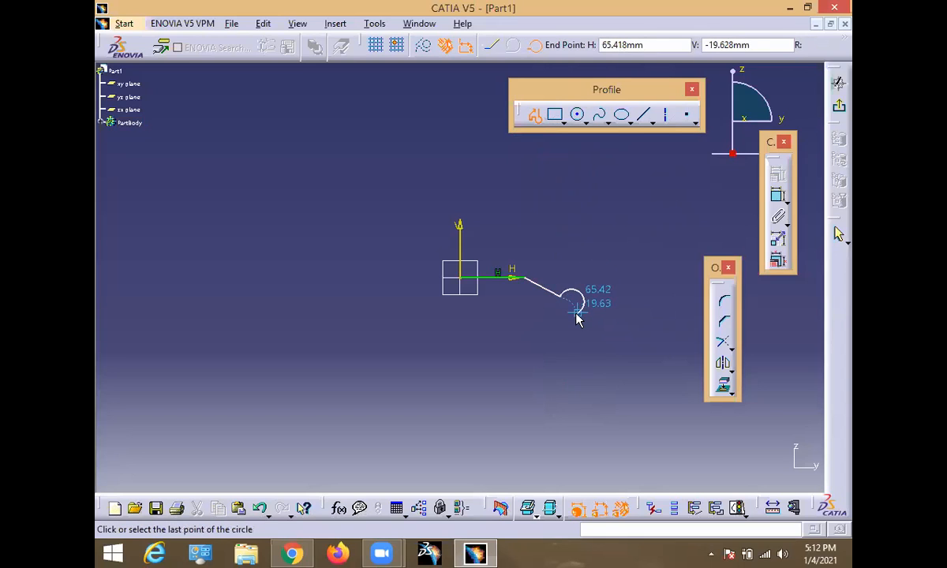
click(572, 314)
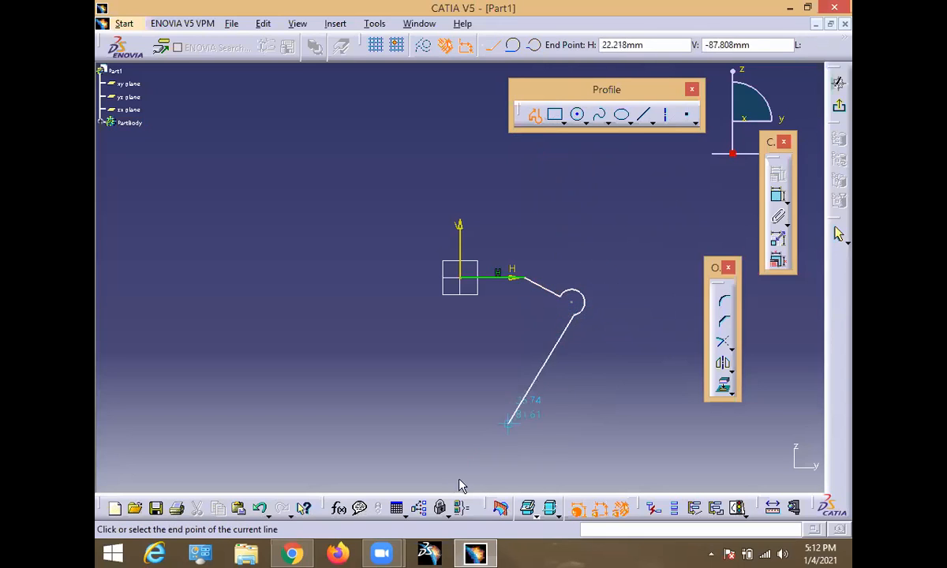
- Following the reference drawing, add a line down-left to the notch corner, a line down-right, and a horizontal line to the right
key(alt+Tab)
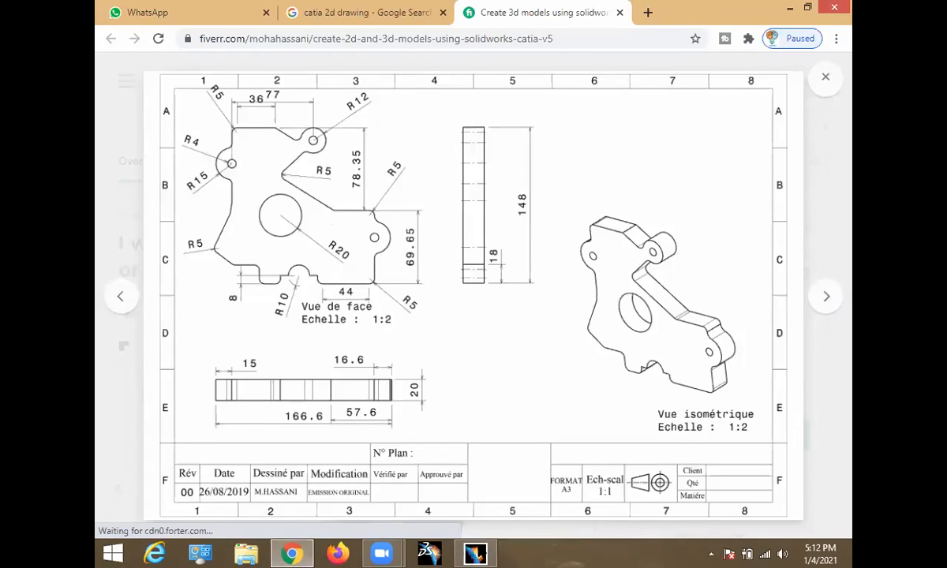
click(474, 553)
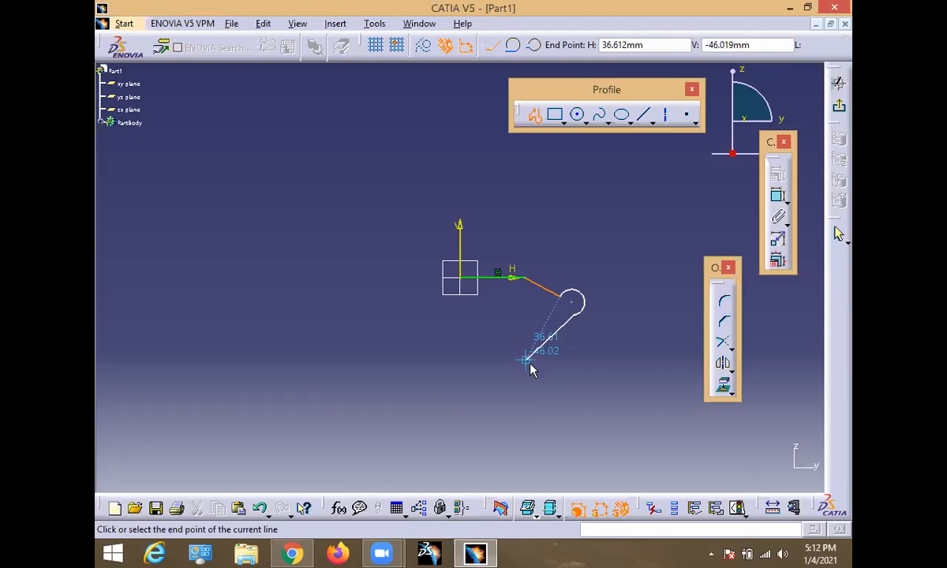
click(536, 364)
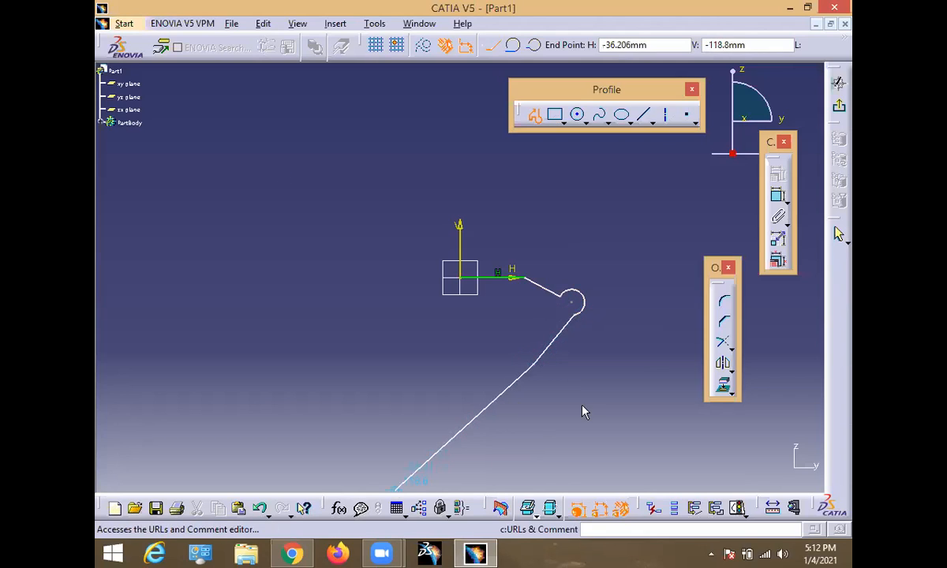
click(590, 382)
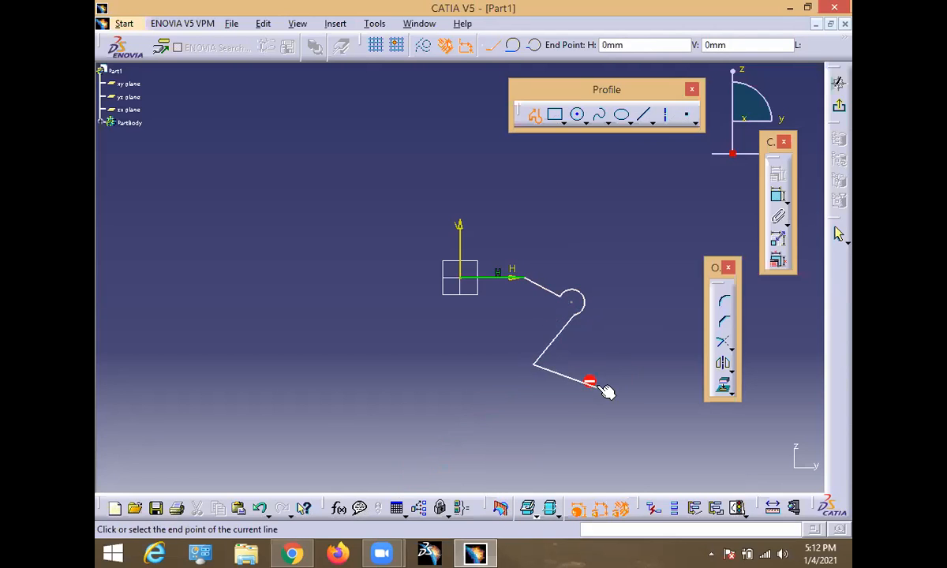
click(653, 388)
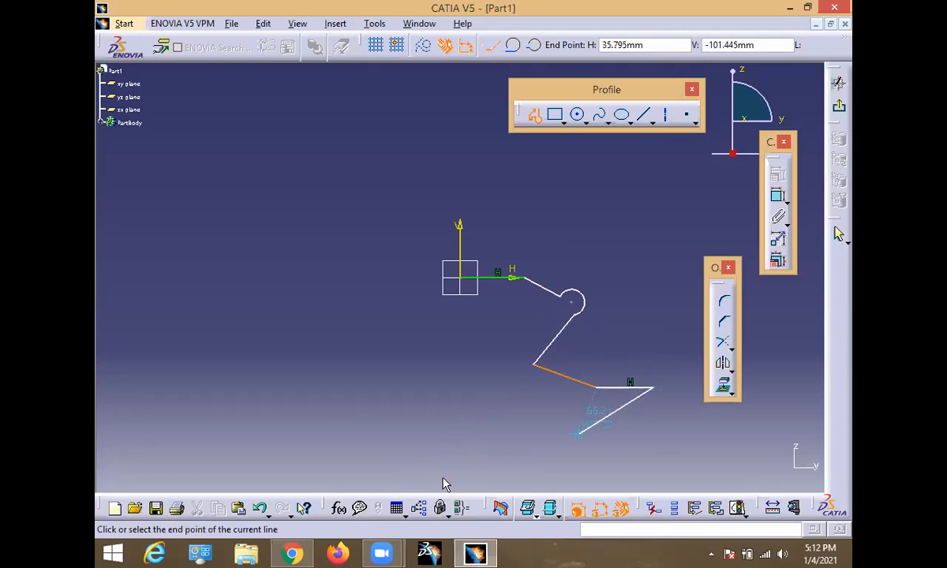
- Draw the profile's right edge as a short vertical line, an outward-bulging three-point arc and another vertical line below it
click(293, 553)
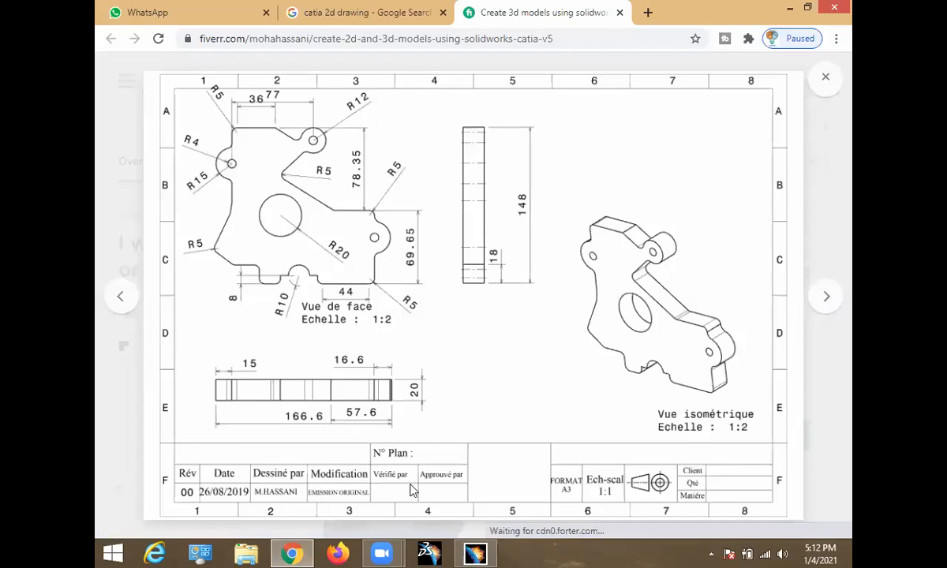
key(alt+Tab)
click(653, 408)
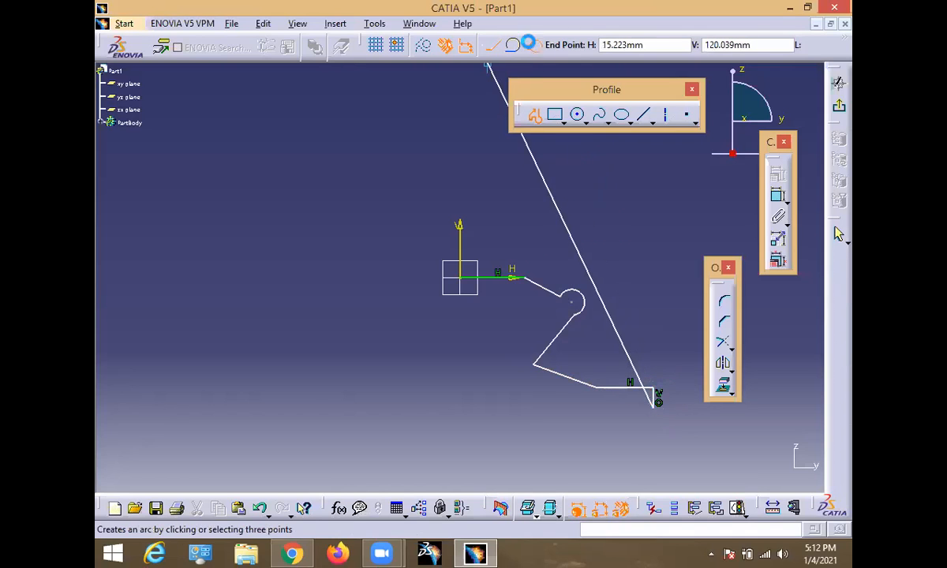
click(529, 43)
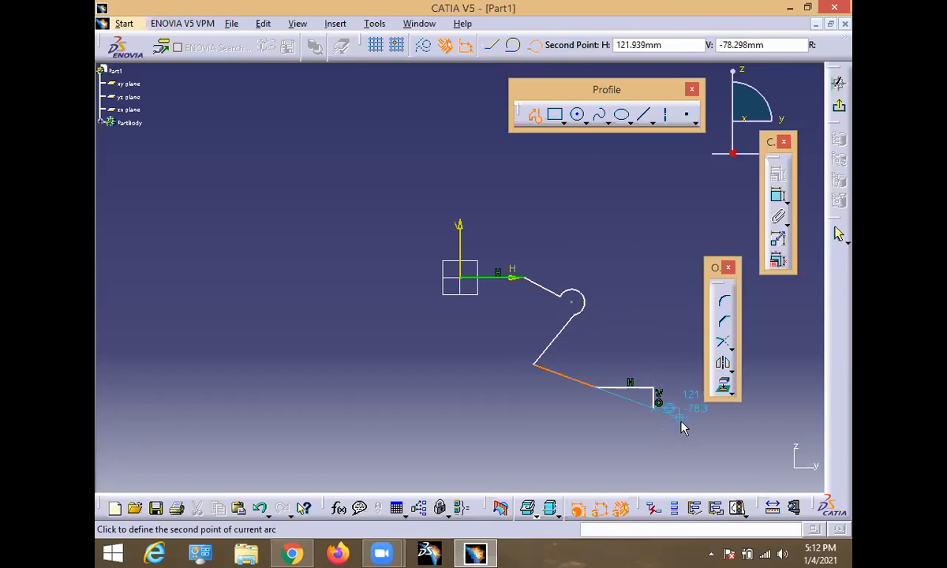
click(682, 434)
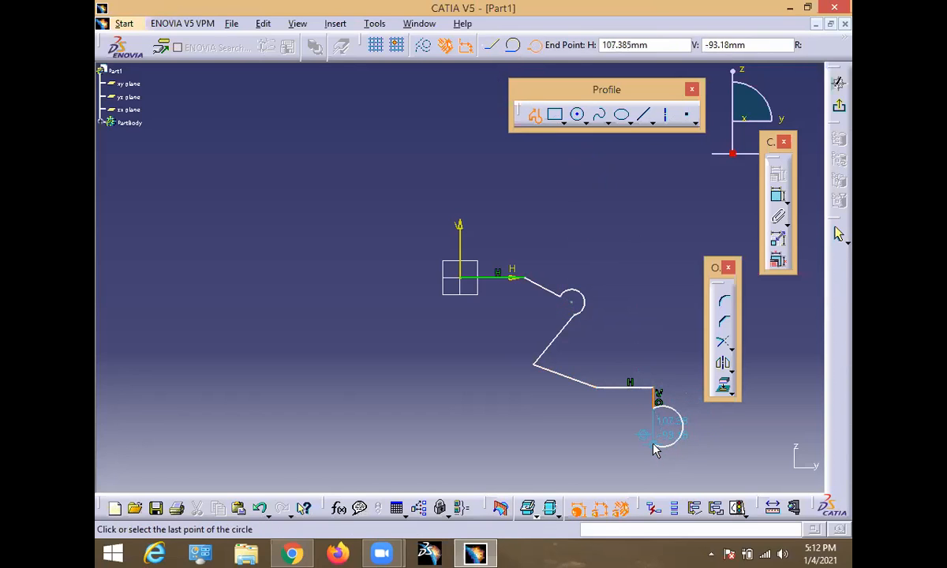
click(657, 440)
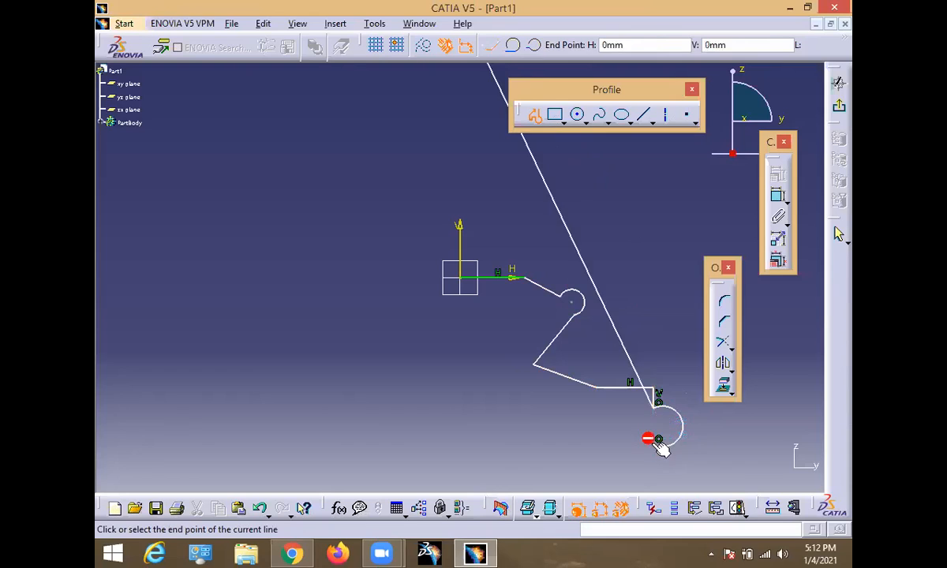
click(653, 483)
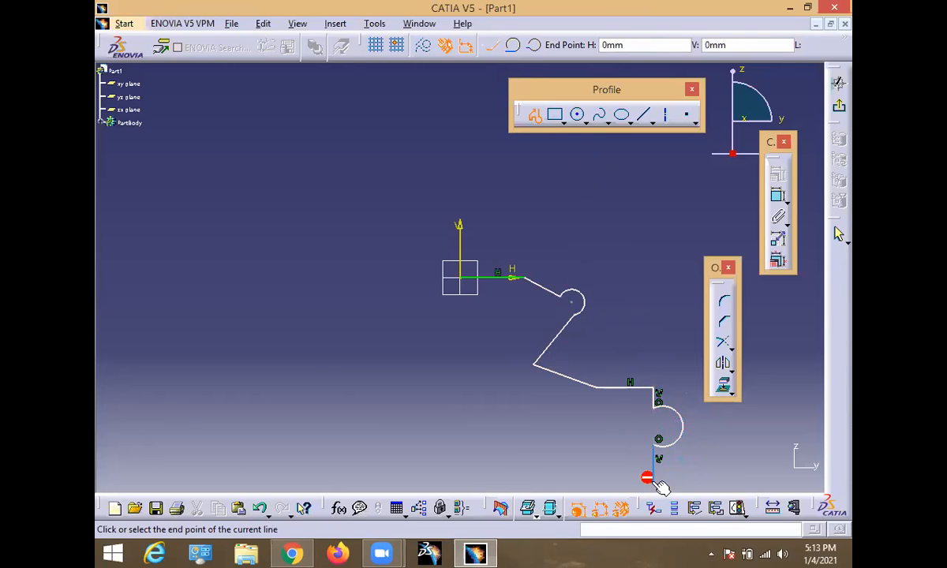
- Following the reference drawing, run the bottom edge left with a horizontal line, a short vertical step up and a short horizontal line
key(alt+Tab)
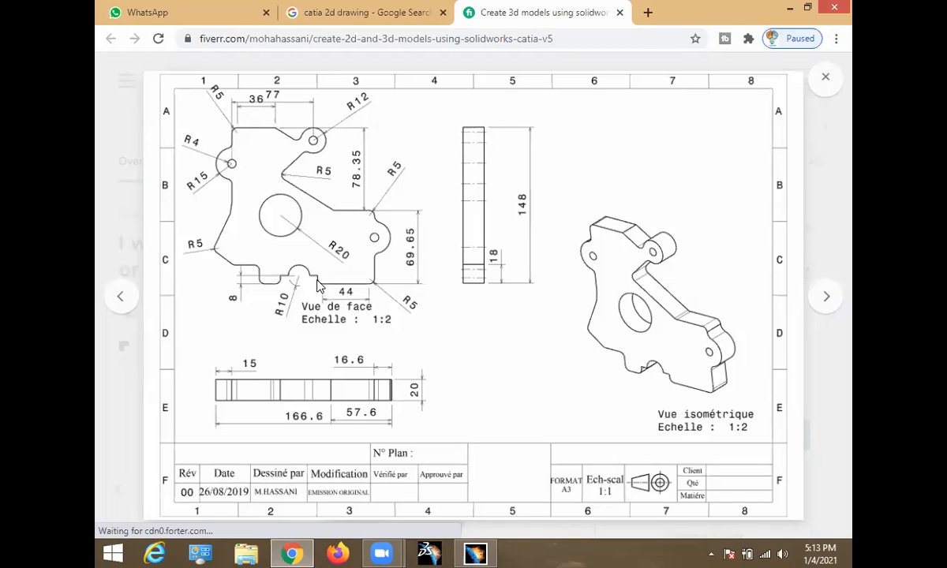
key(alt+Tab)
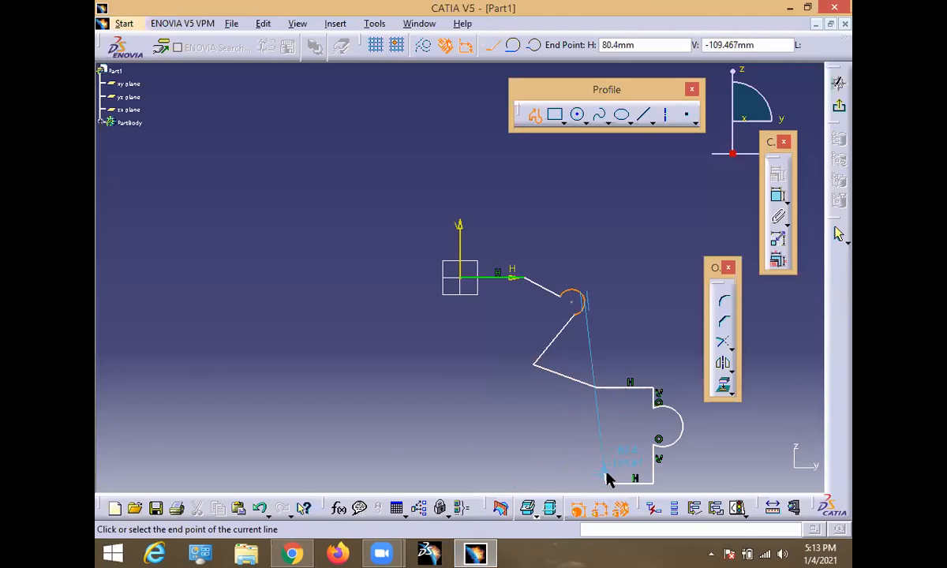
mouse_move(606, 473)
middle_down()
mouse_move(584, 291)
mouse_move(575, 351)
middle_up()
ctrl+middle_drag(578, 439, 587, 393)
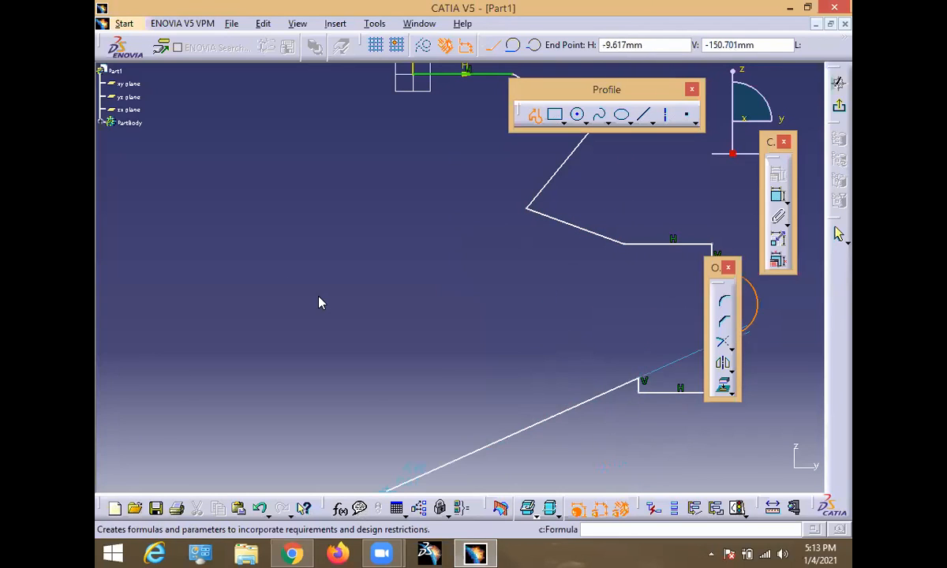
key(alt+Tab)
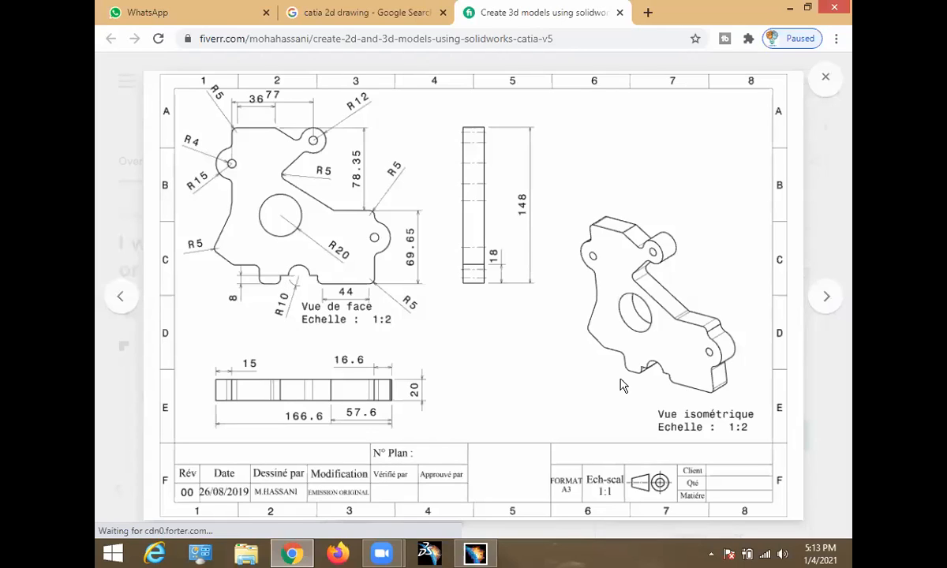
key(alt+Tab)
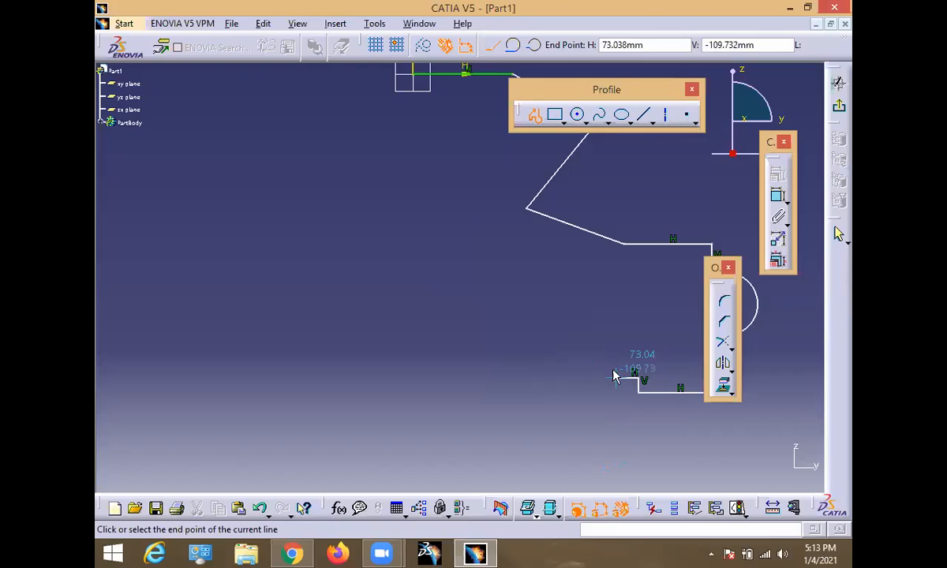
- Continue the bottom edge with a small upward-bulging three-point arc about 11 mm wide, ending level with its start
click(532, 45)
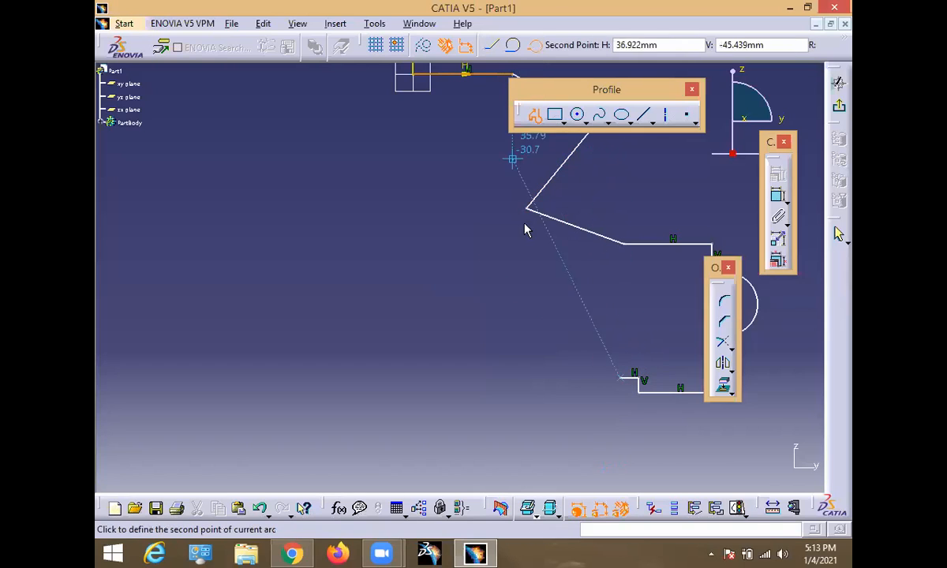
click(610, 368)
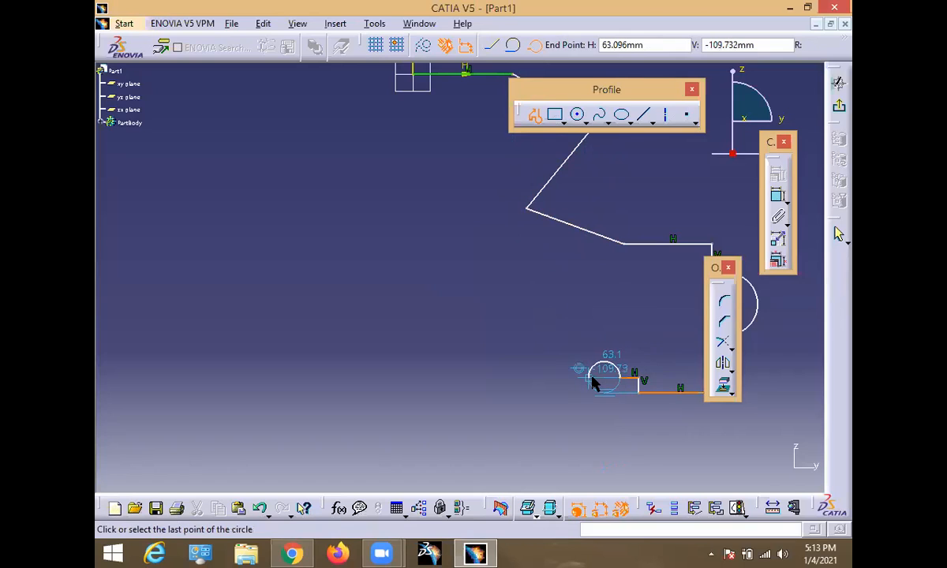
click(591, 379)
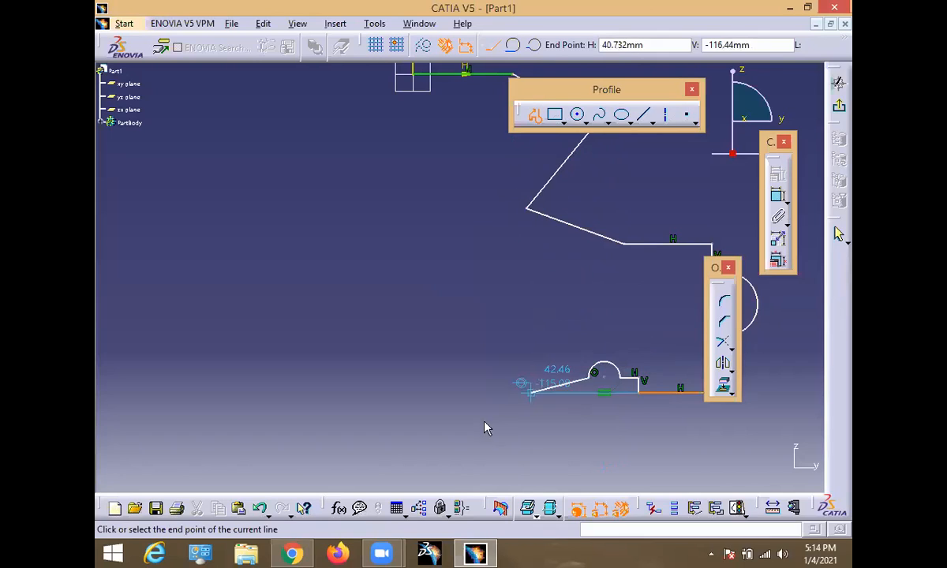
- Following the reference drawing, add a horizontal line about 10 mm long left of the arc and a vertical line about 5 mm down
key(alt+Tab)
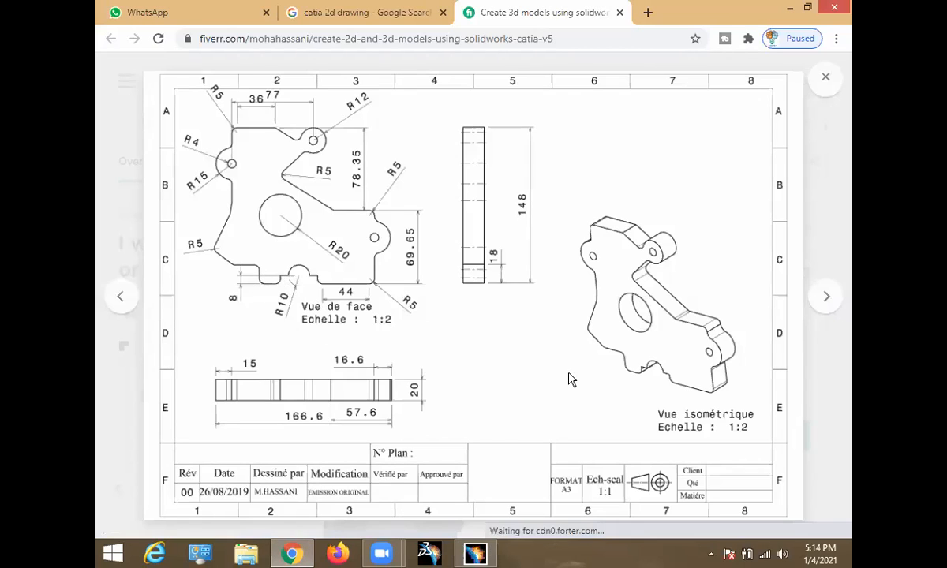
key(alt+Tab)
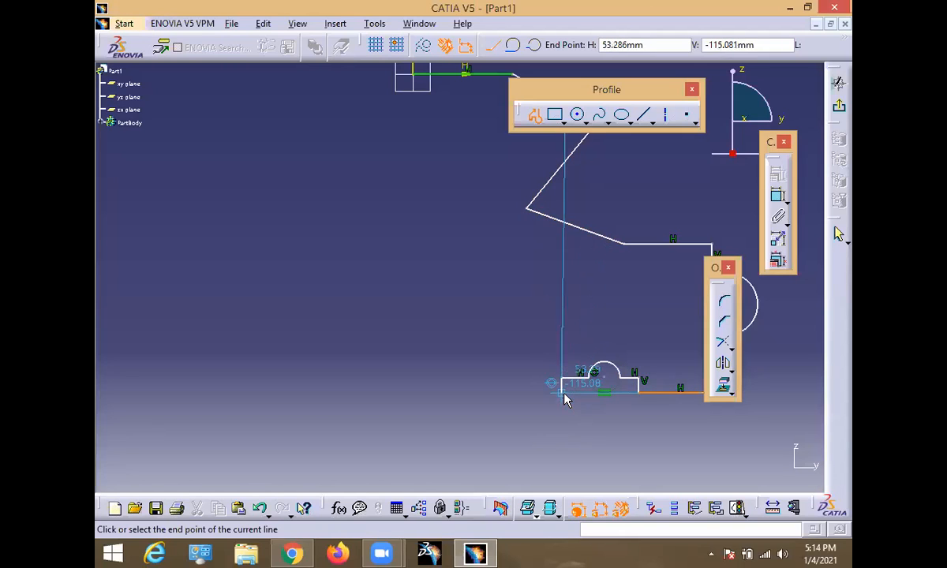
click(565, 399)
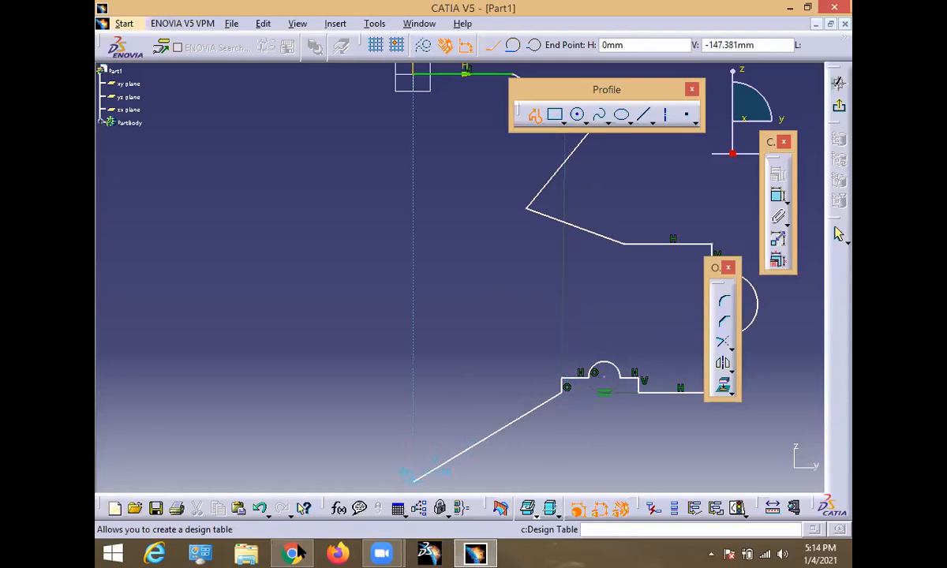
- Following the reference drawing, continue the profile about 17 mm left, about 8 mm up and about 20 mm left with horizontal and vertical lines
key(alt+Tab)
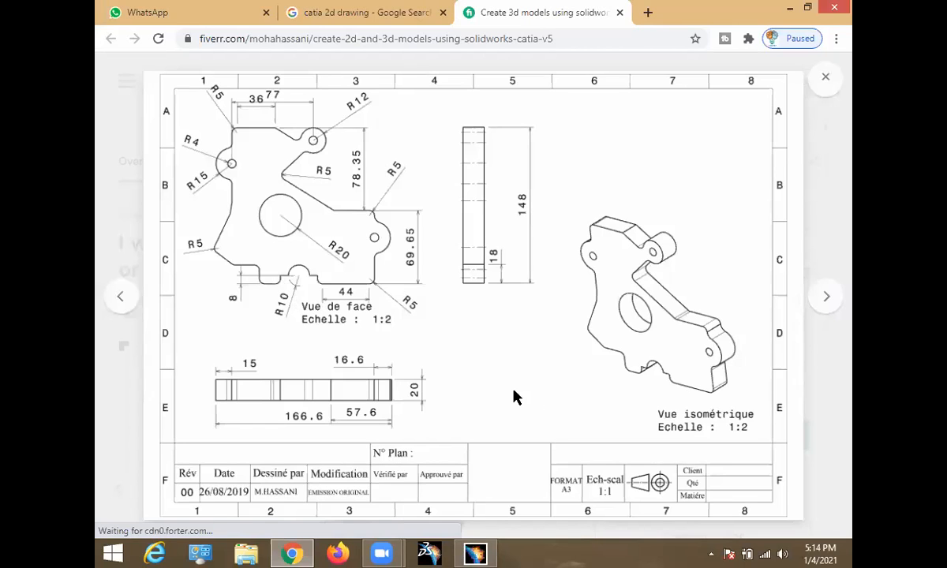
key(alt+Tab)
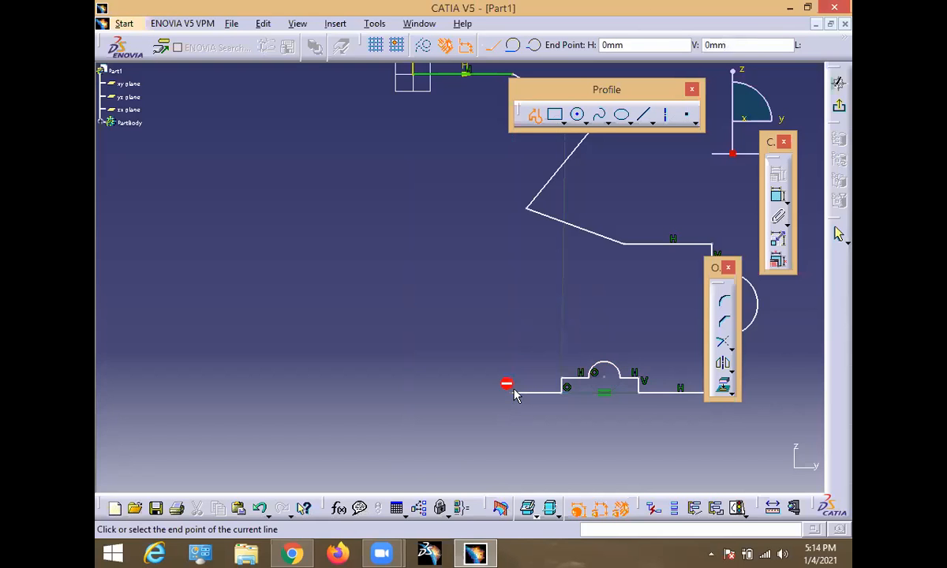
click(307, 551)
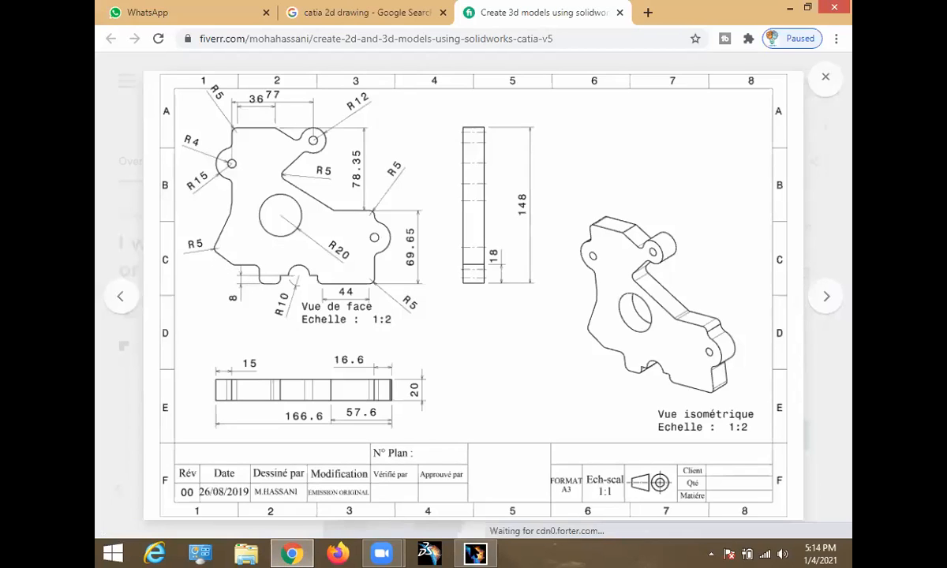
key(alt+Tab)
click(513, 392)
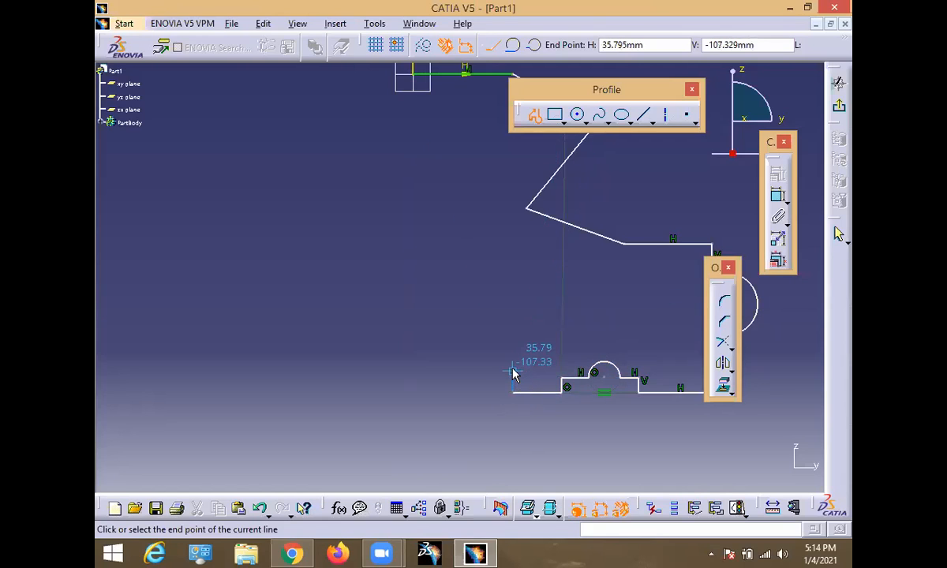
click(513, 371)
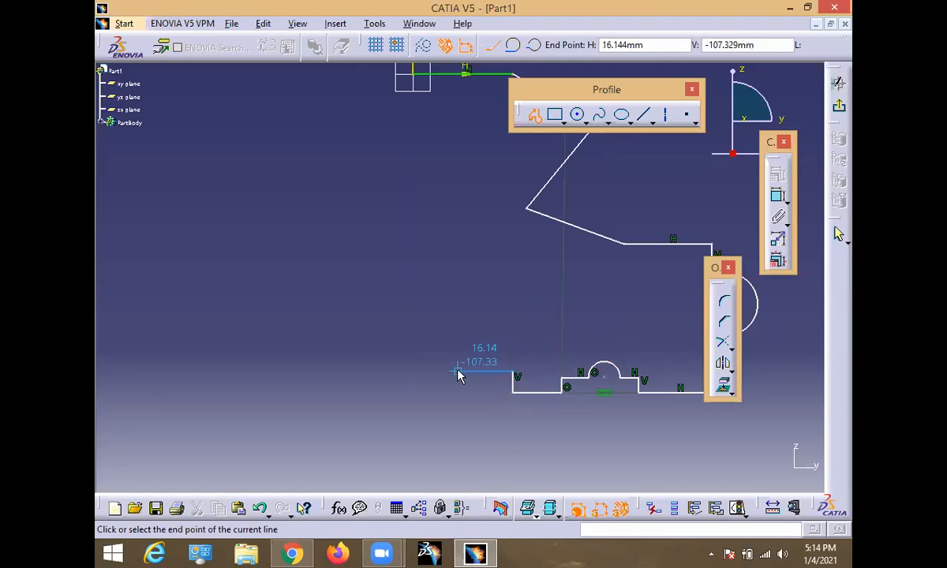
click(457, 371)
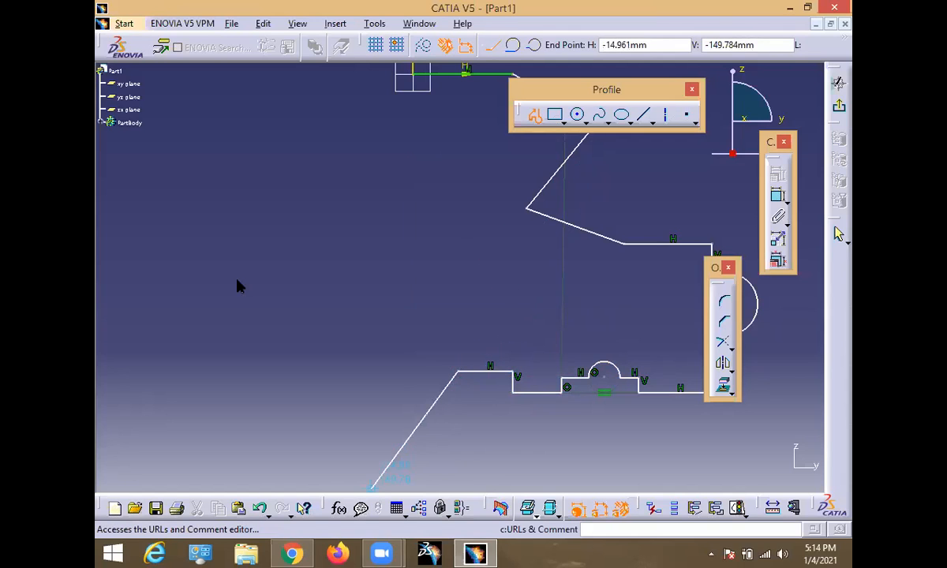
- Following the reference drawing, form the profile's lower-left corner with a sloping line up-left and a short line up-right
key(alt+Tab)
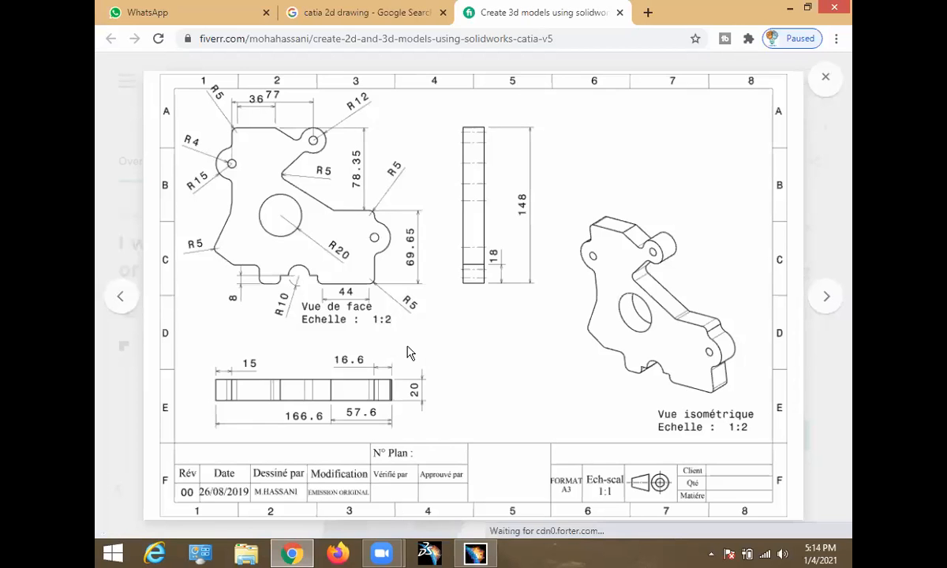
key(alt+Tab)
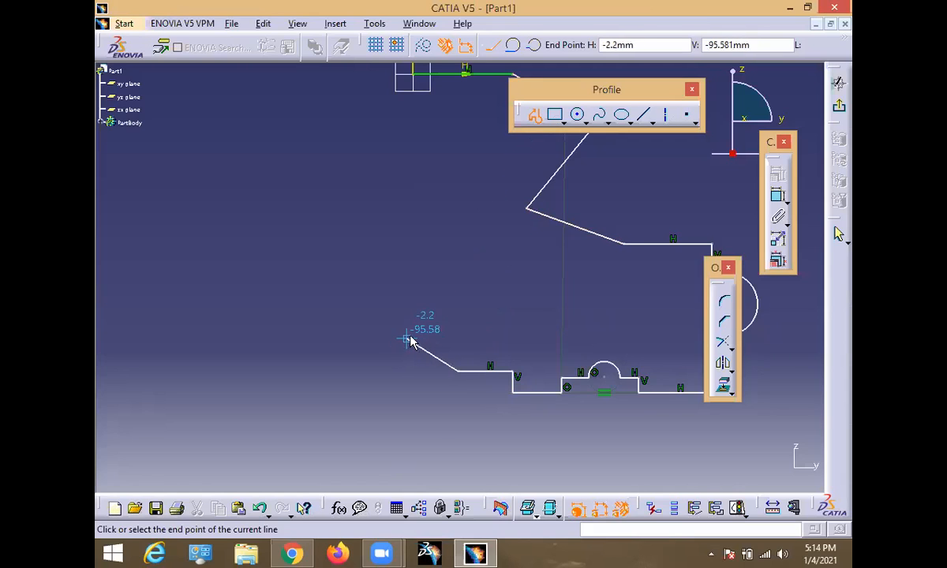
click(408, 336)
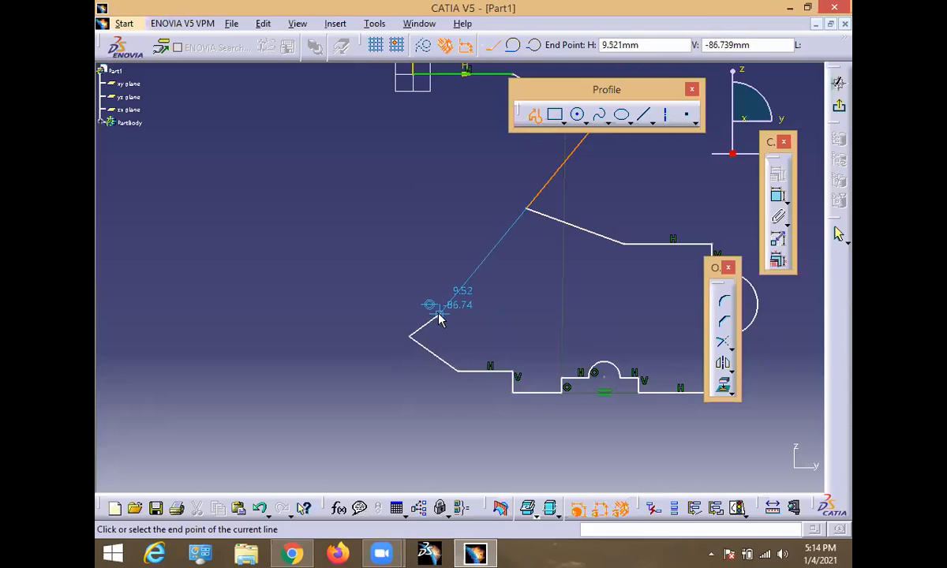
click(443, 321)
- Close the profile with a long line from the lower-left corner up to the sketch origin, and end the profile
click(292, 555)
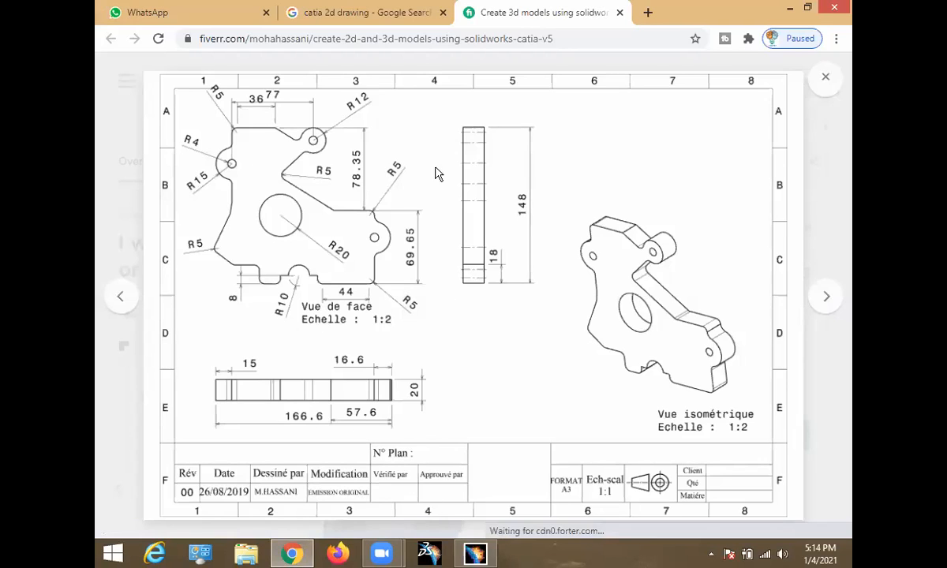
key(alt+Tab)
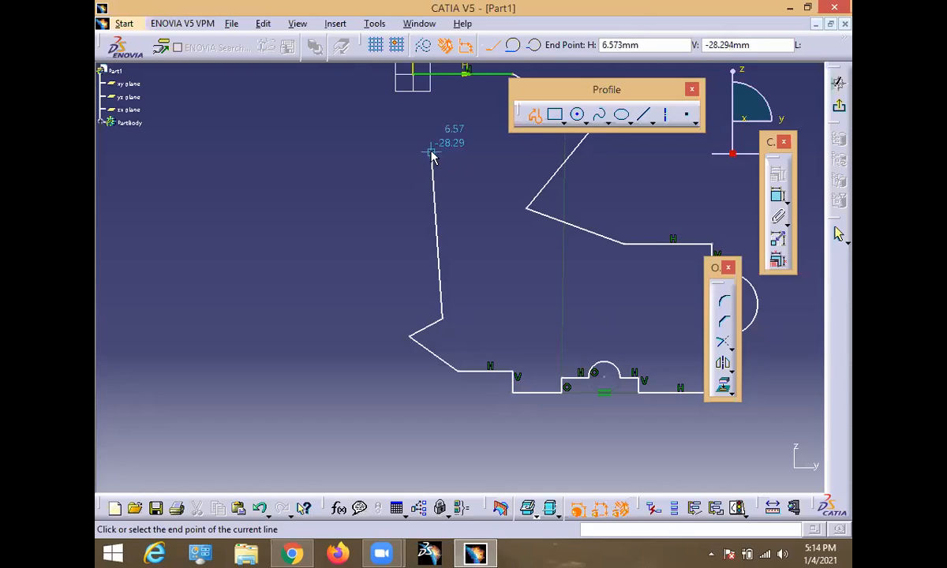
click(412, 76)
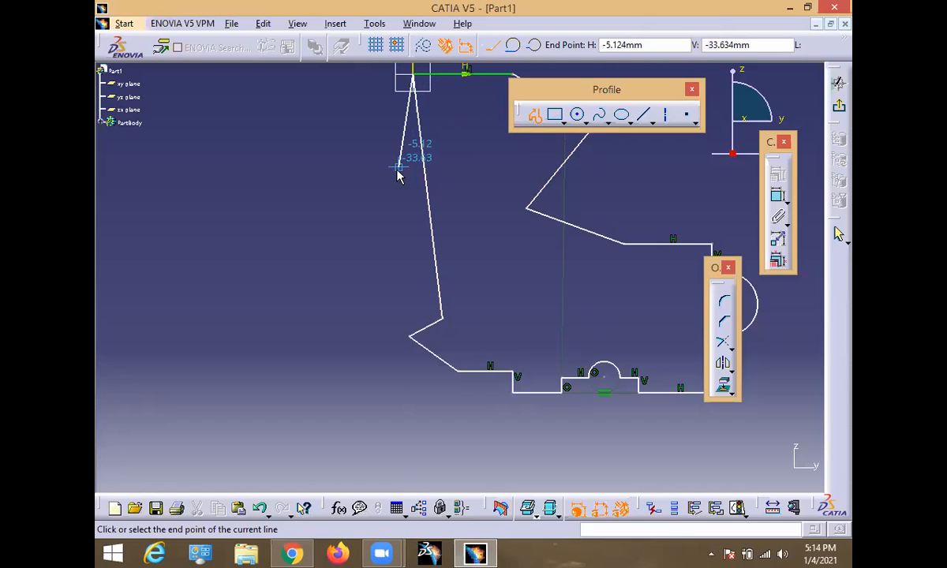
key(Escape)
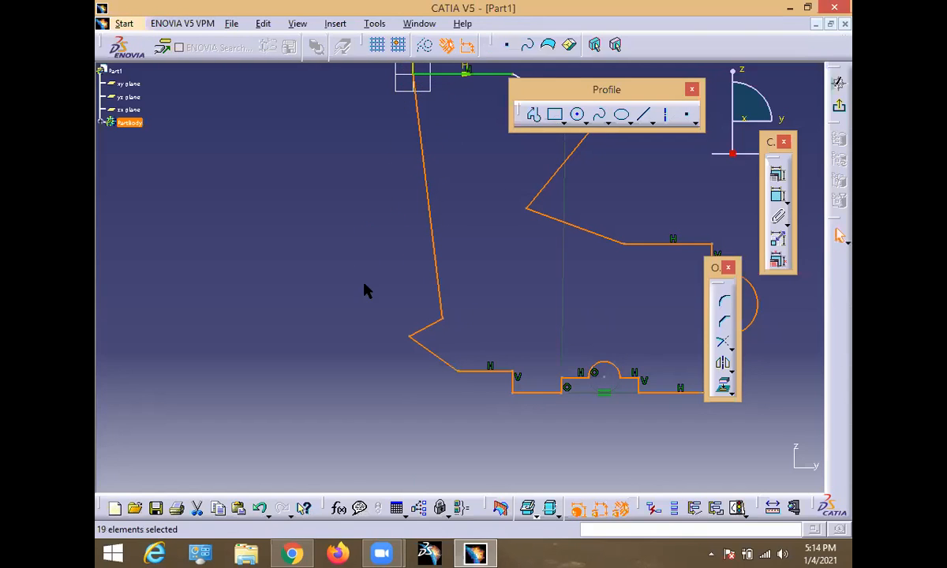
- Remove the unwanted tangency constraint below the small bottom arc and the parallel constraint mark beside the upper lug
click(291, 552)
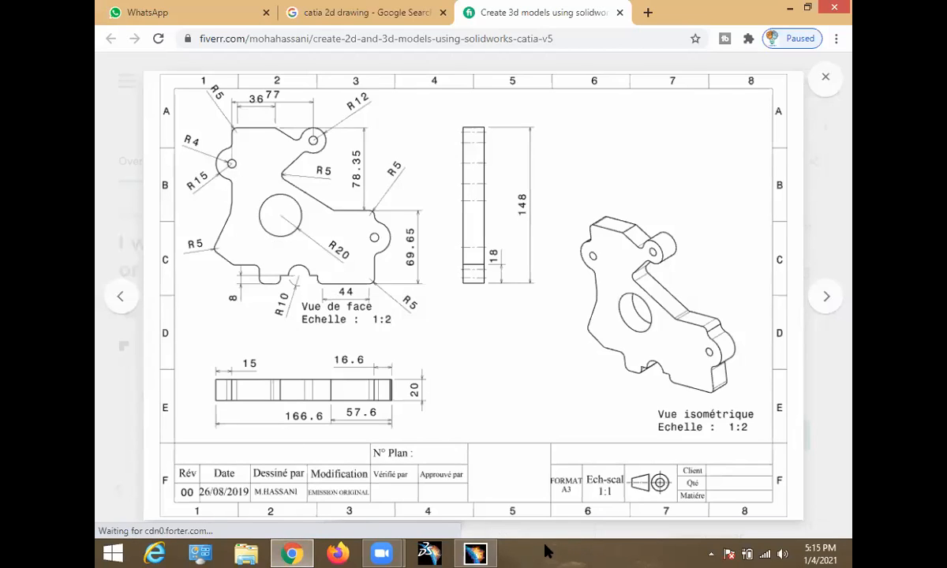
click(428, 553)
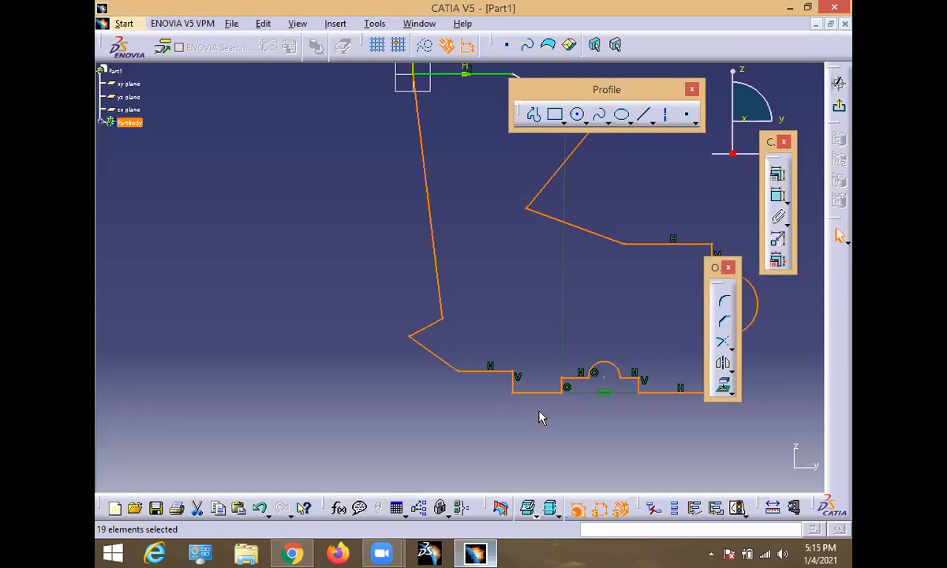
mouse_move(527, 269)
ctrl+middle_down()
mouse_move(482, 270)
mouse_move(498, 302)
ctrl+middle_up()
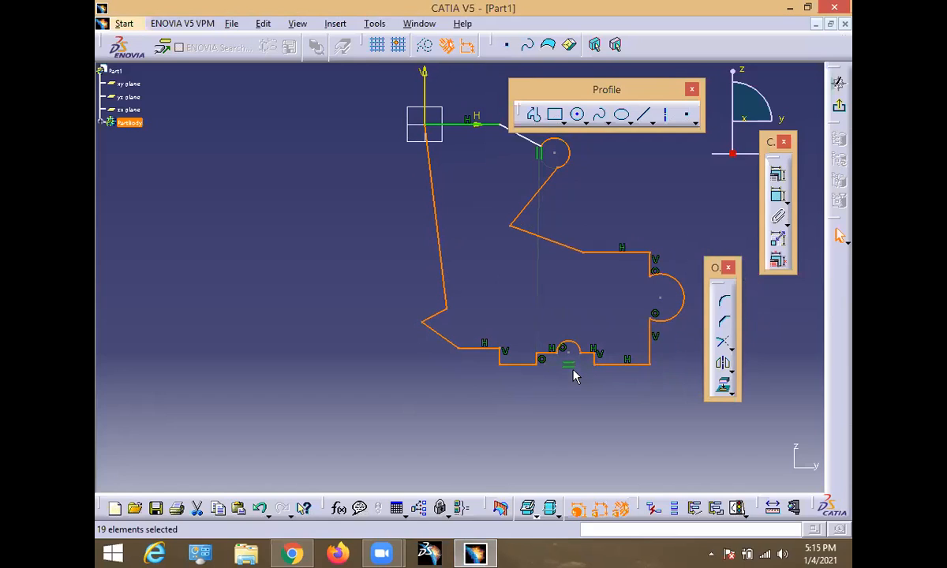
click(572, 366)
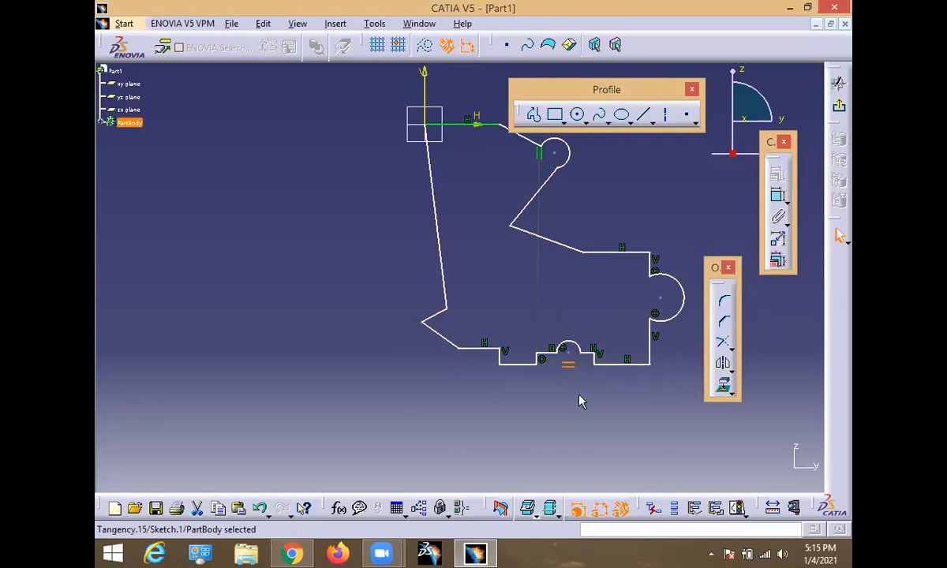
key(Escape)
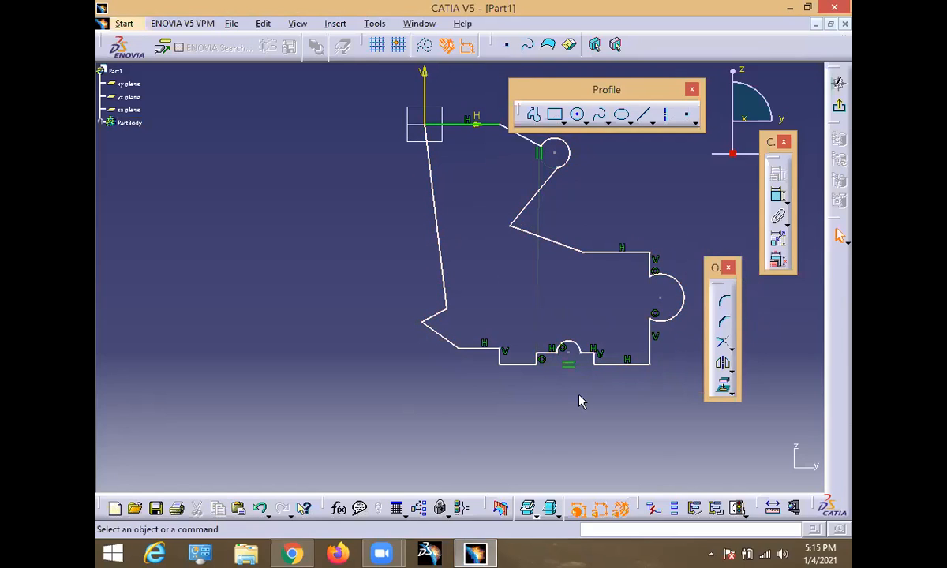
click(569, 366)
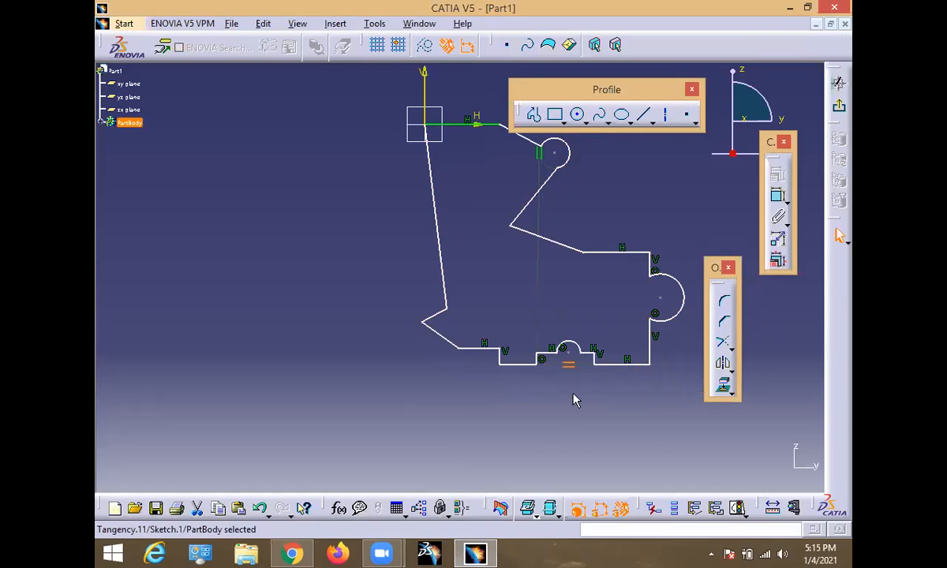
key(Delete)
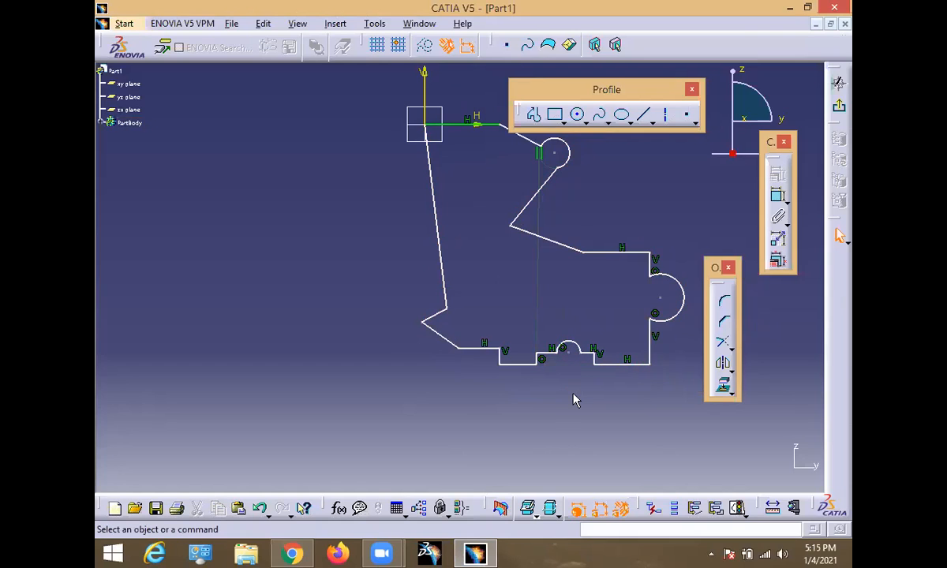
click(543, 153)
key(Delete)
- Constrain the long left edge of the profile to be vertical
click(445, 247)
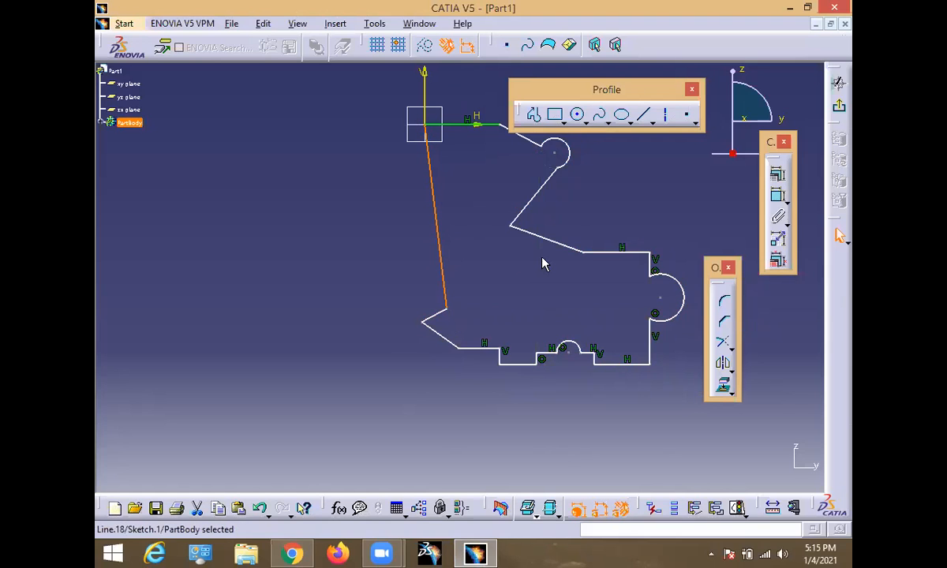
click(777, 175)
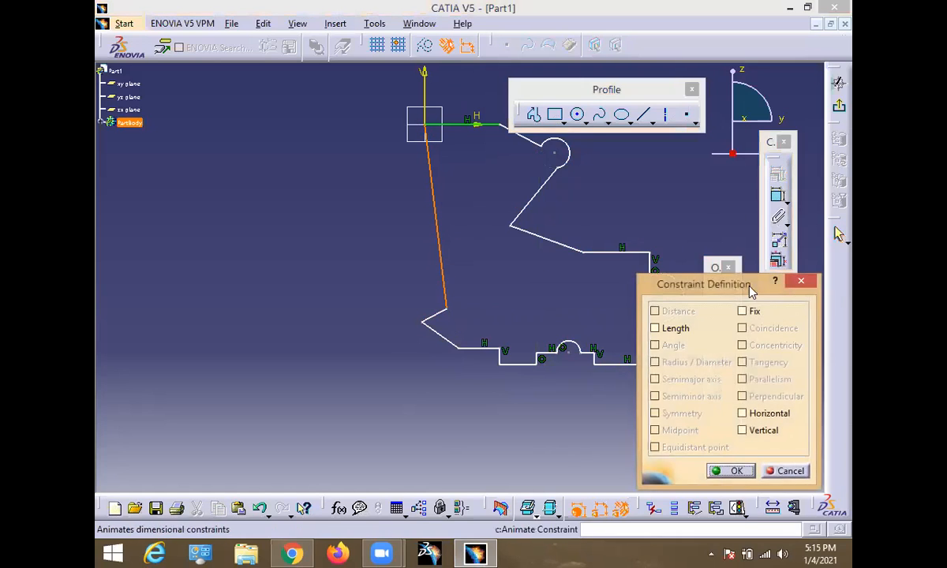
click(741, 430)
click(733, 471)
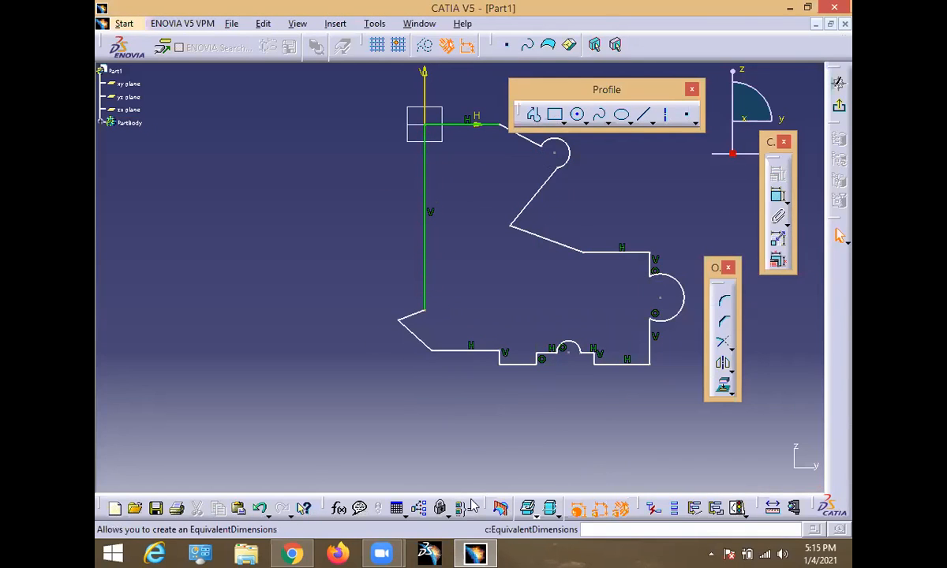
- Check the reference drawing and dock the floating Profile, Constraint and Operation toolbars at the window's edges to clear the sketch area
click(291, 553)
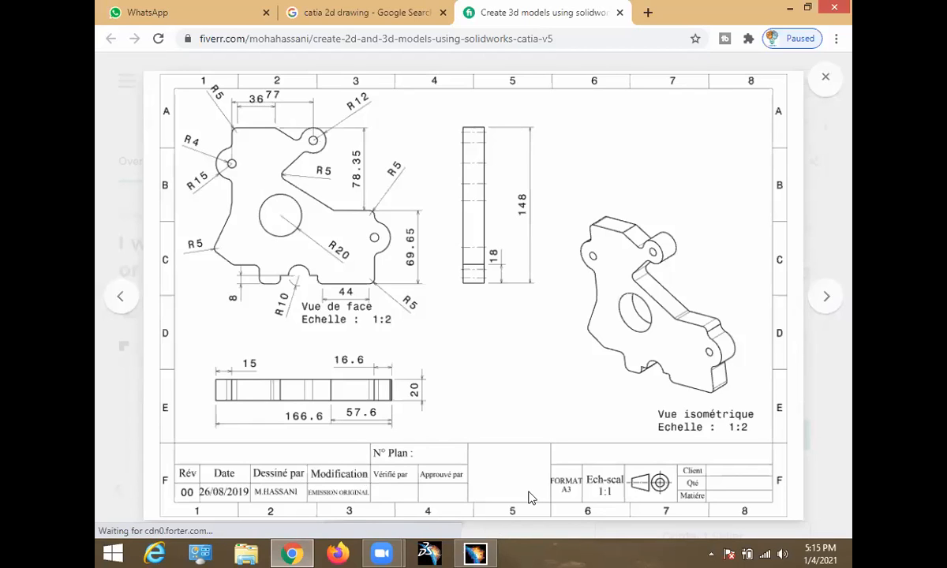
key(alt+Tab)
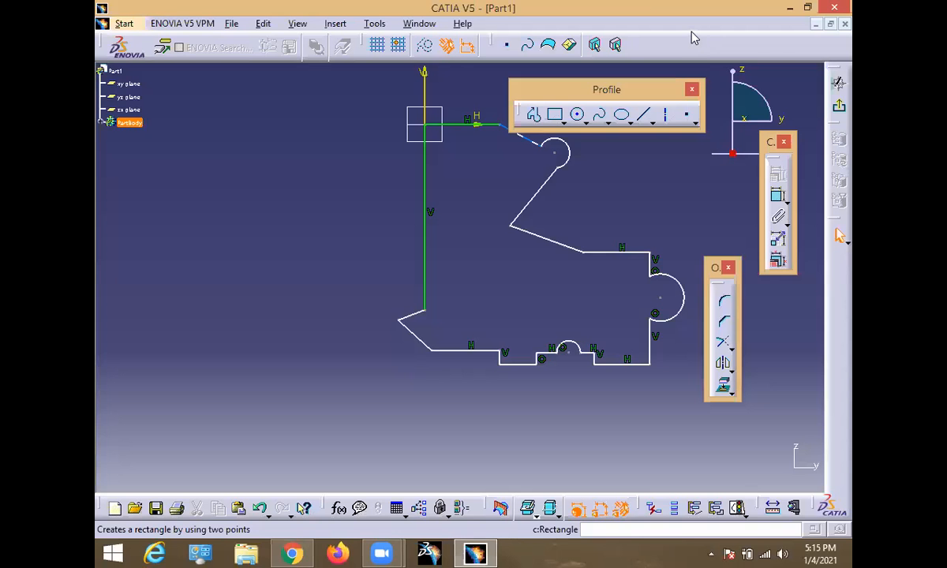
drag(691, 32, 691, 41)
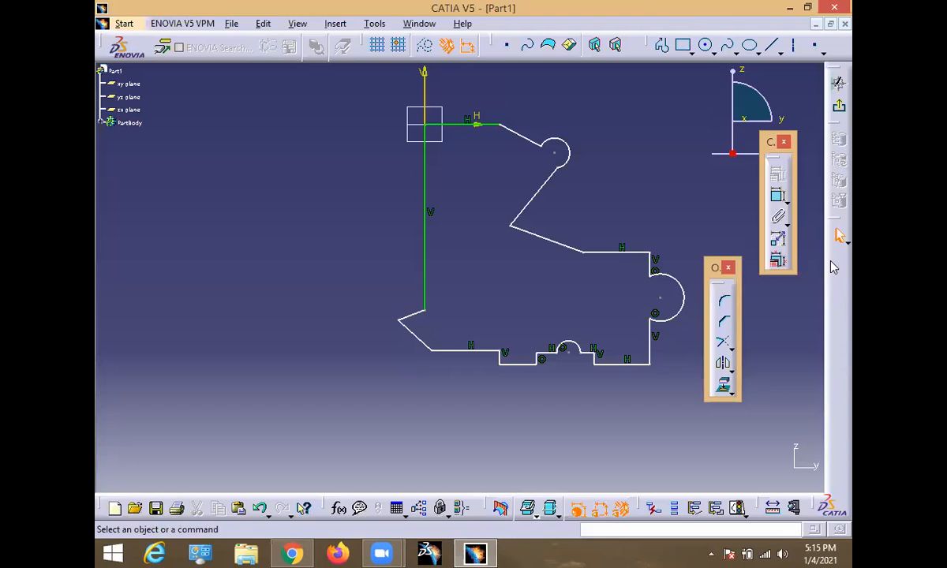
drag(830, 261, 831, 258)
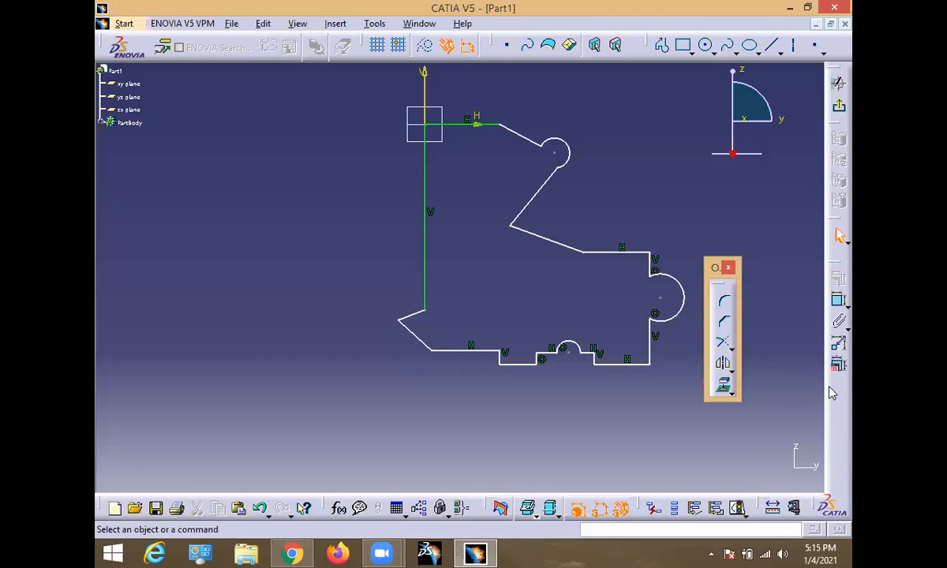
drag(830, 392, 834, 395)
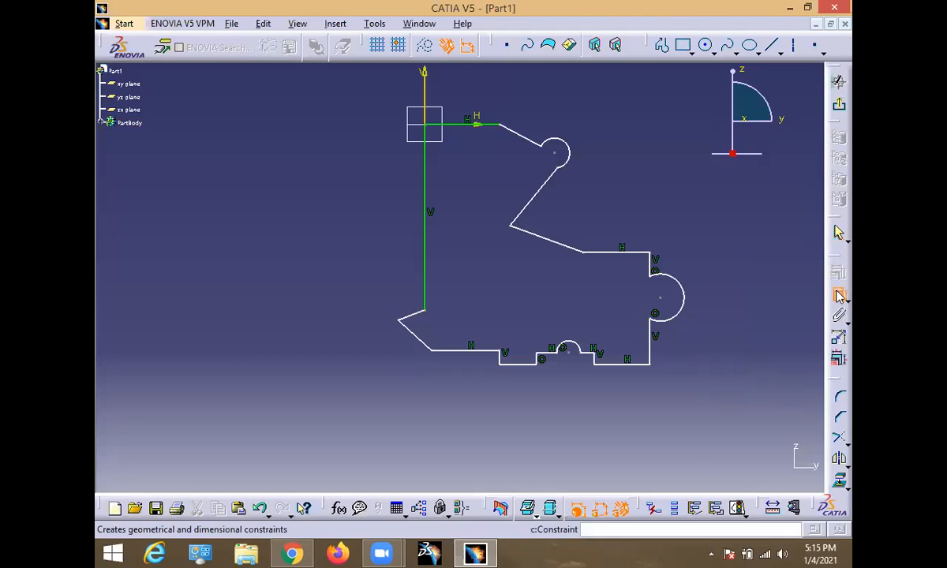
- Dimension the horizontal distance from the vertical axis to the centre of the upper lug's arc, placing it below the lug
click(838, 295)
click(556, 154)
click(426, 97)
click(479, 176)
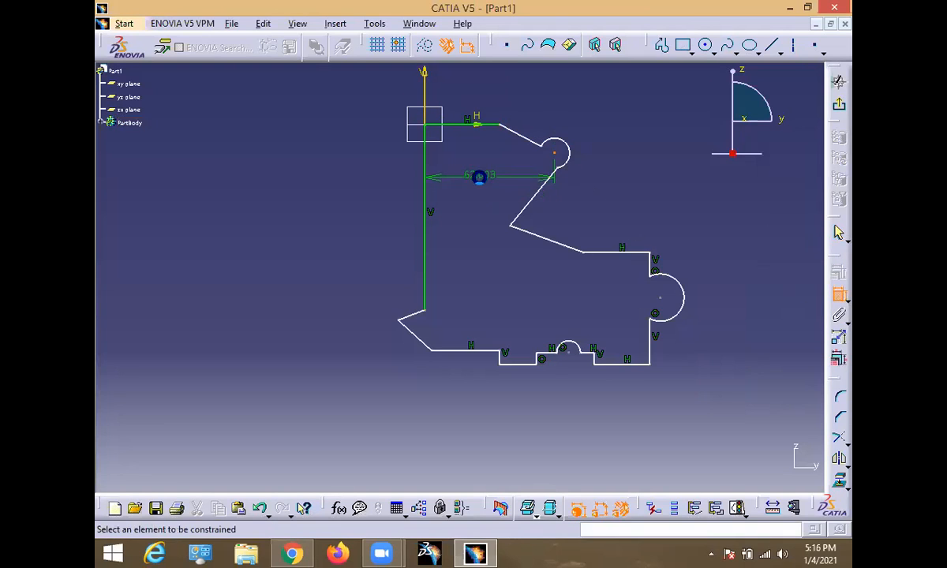
- Set the horizontal distance from the vertical axis to the upper lug's arc centre to 77 mm
double_click(482, 178)
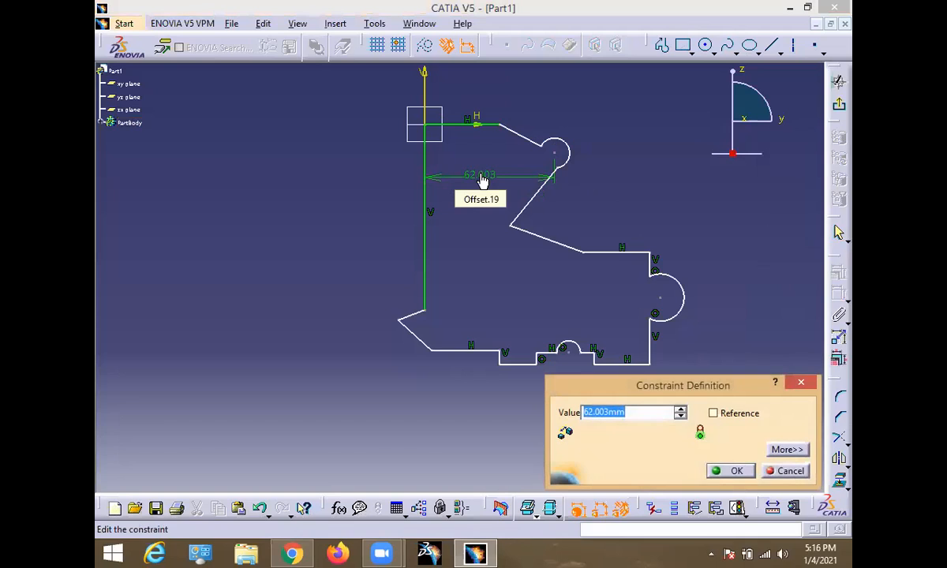
text(77)
key(Return)
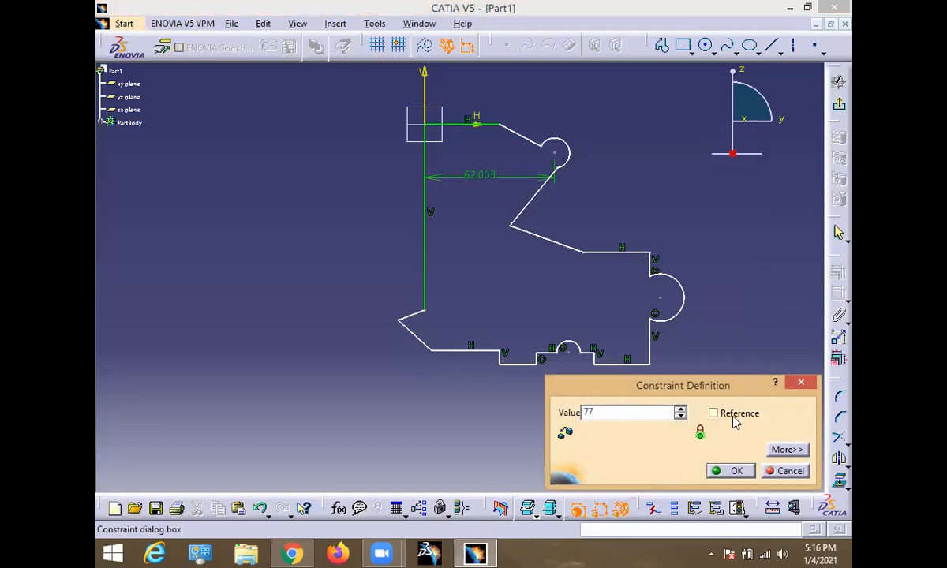
click(734, 469)
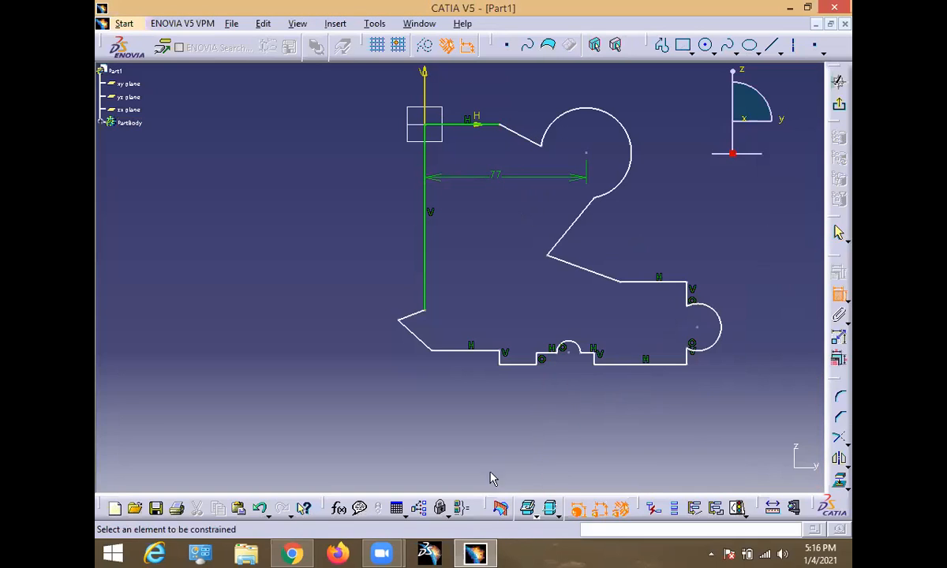
- Check the reference drawing and dimension the profile's top horizontal edge at 36 mm, placing the dimension above it
click(291, 554)
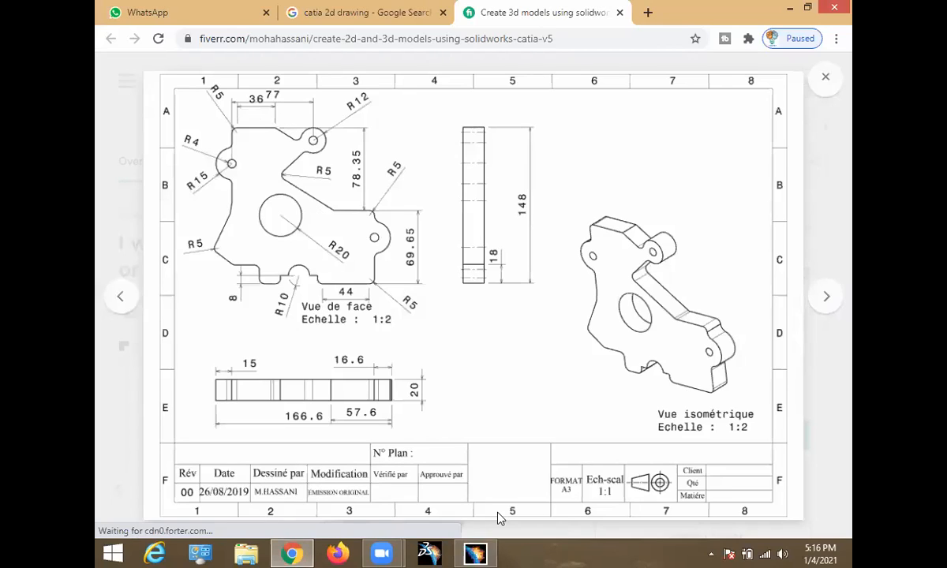
key(alt+Tab)
click(463, 124)
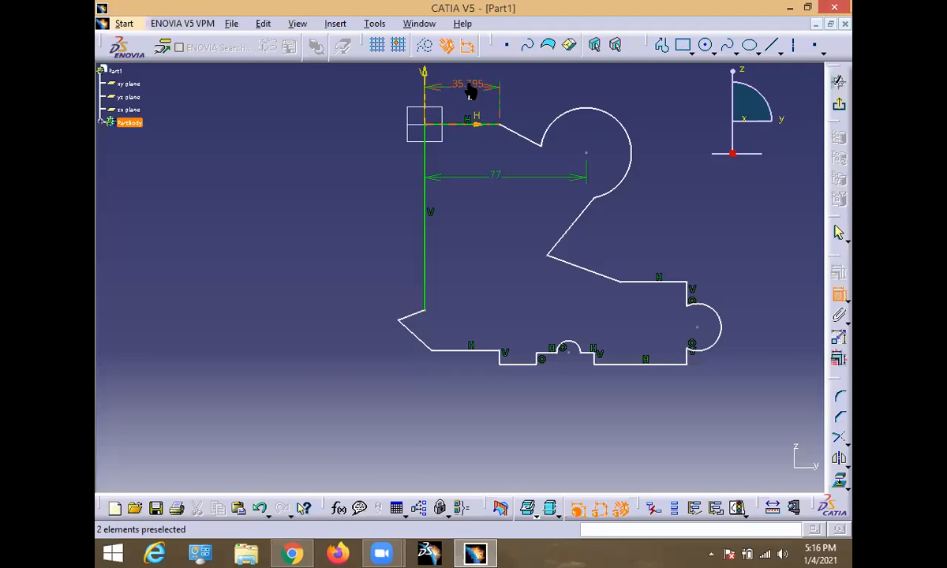
click(470, 93)
double_click(471, 89)
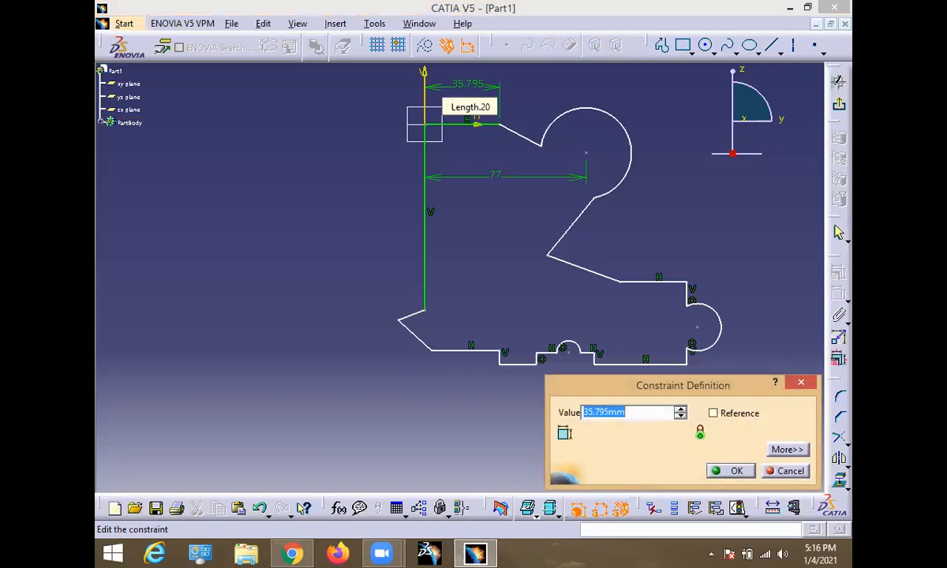
text(36)
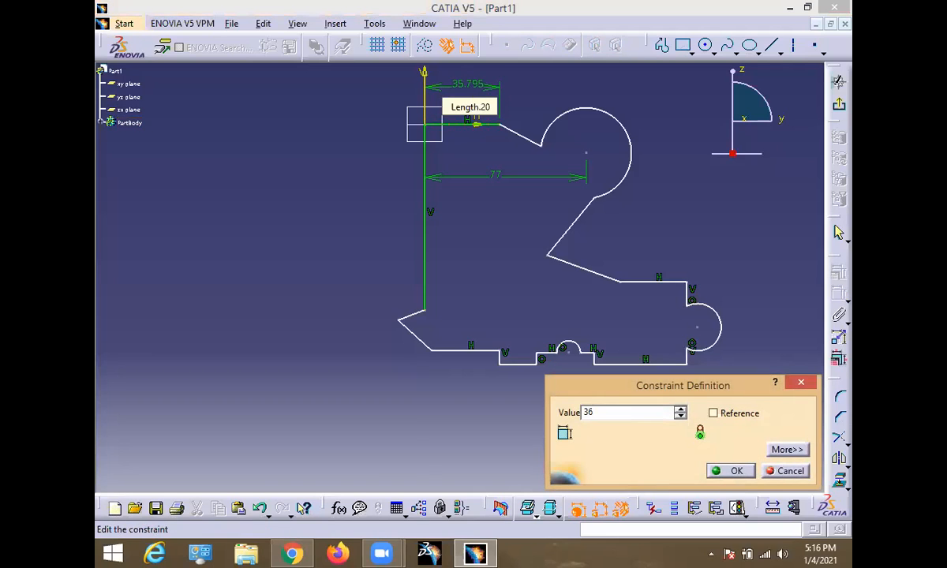
click(730, 470)
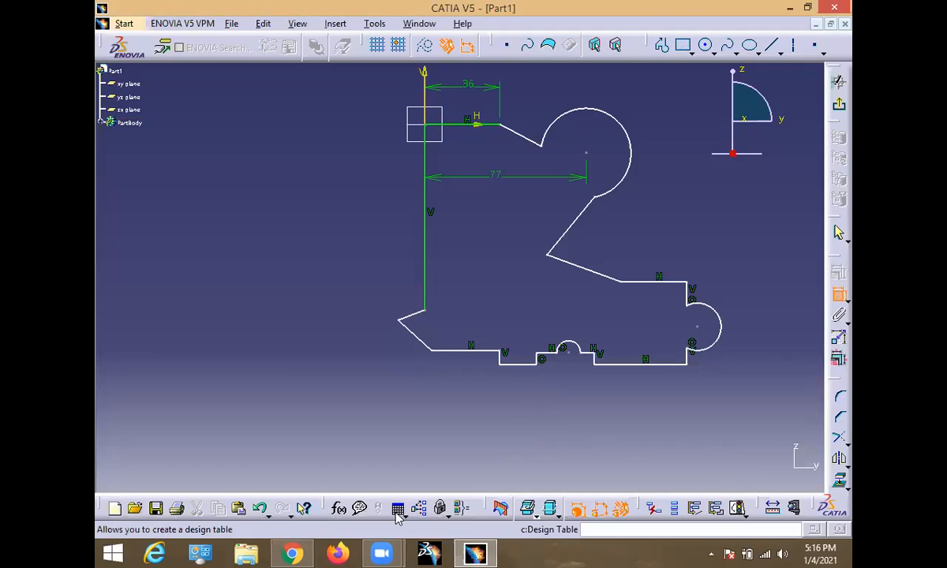
- Check the reference drawing and dimension the upper lug's arc with a 12 mm radius
click(300, 550)
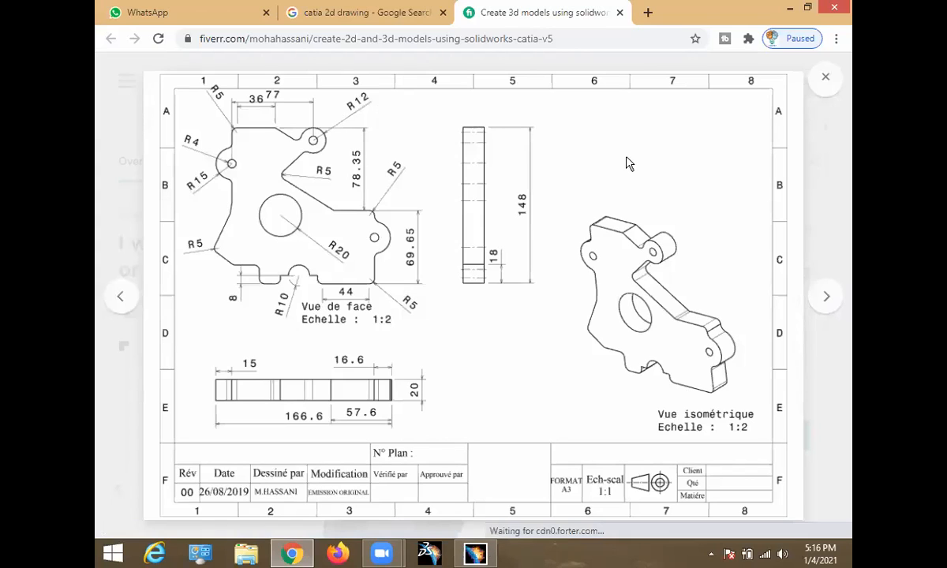
key(alt+Tab)
double_click(665, 190)
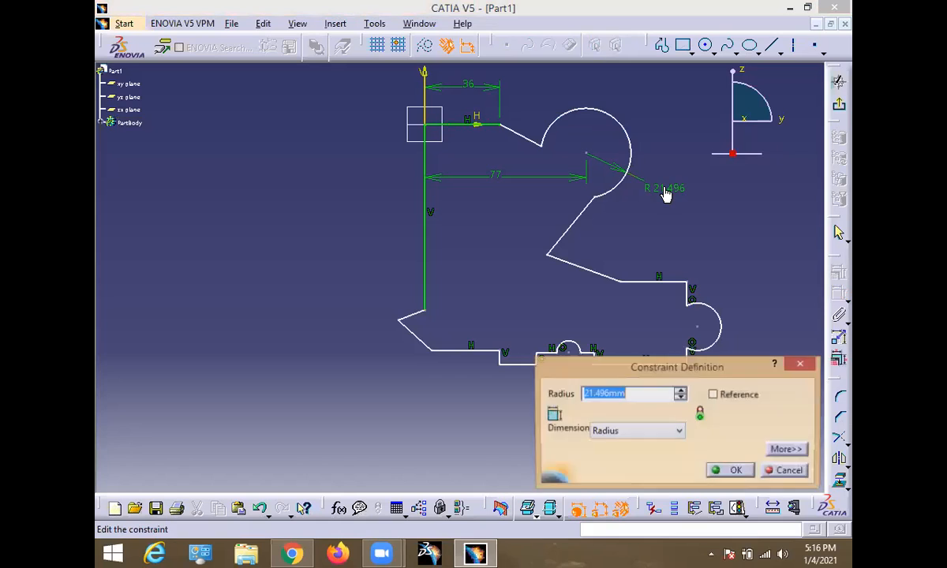
text(12)
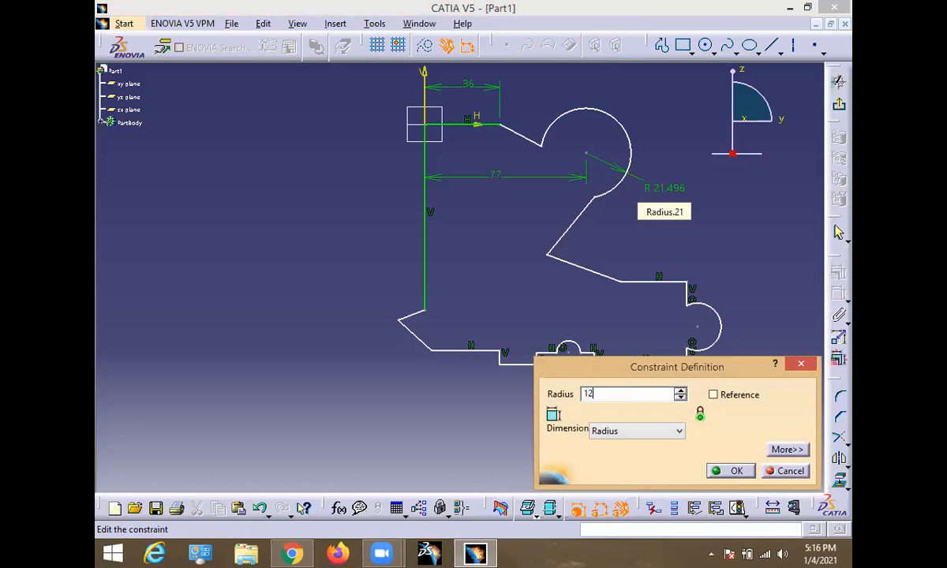
click(724, 470)
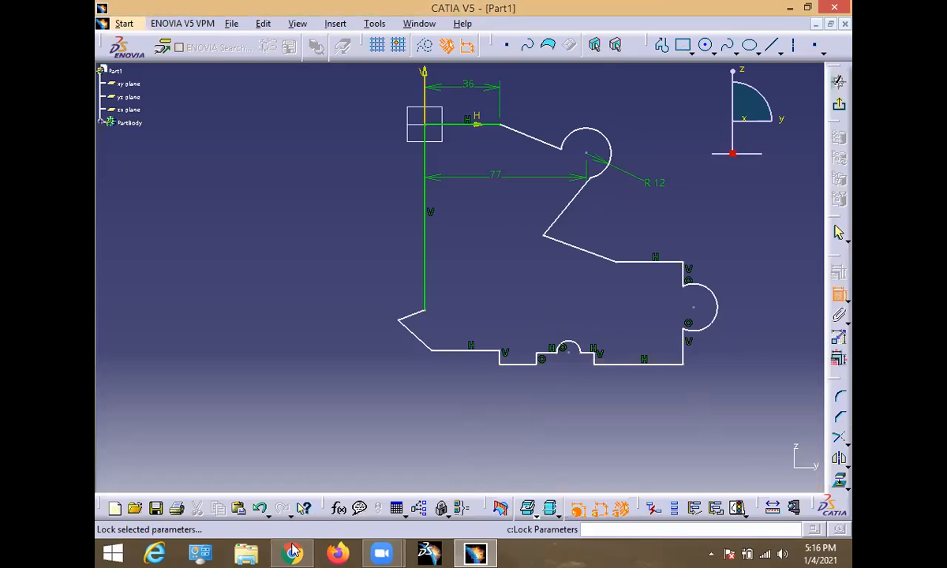
- Dimension the vertical distance from the top edge to the horizontal edge above the right lug and set it to 78.33 mm
key(alt+Tab)
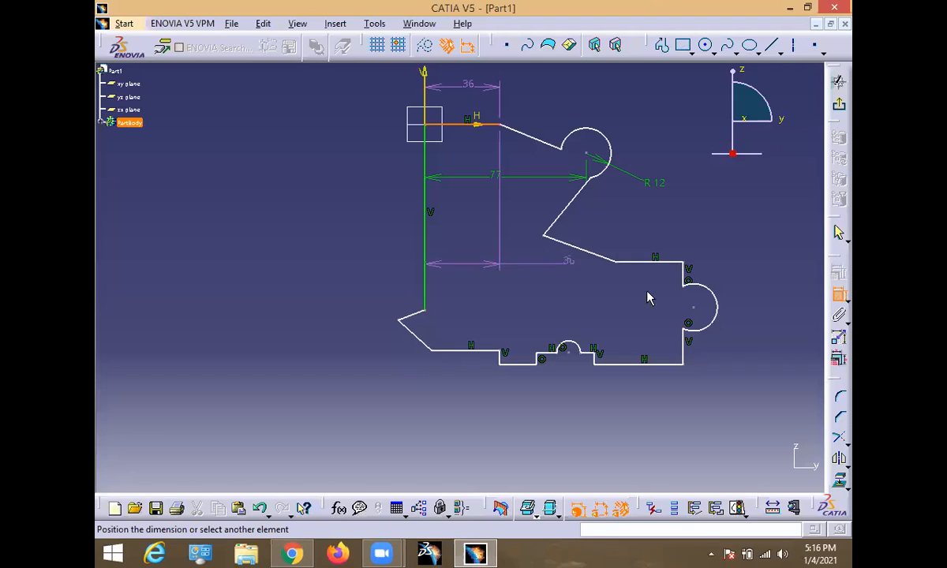
key(alt+Tab)
click(646, 266)
click(697, 209)
double_click(696, 205)
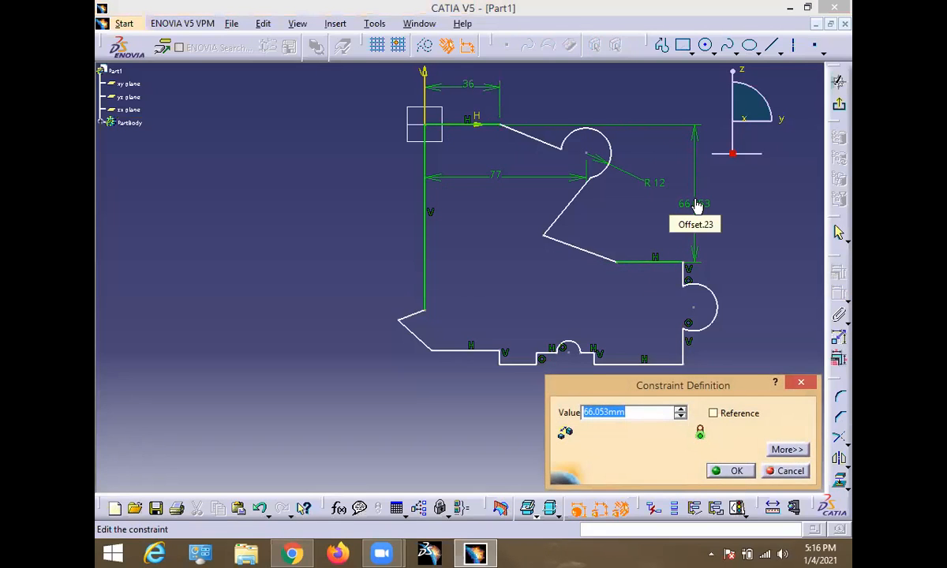
text(78.33)
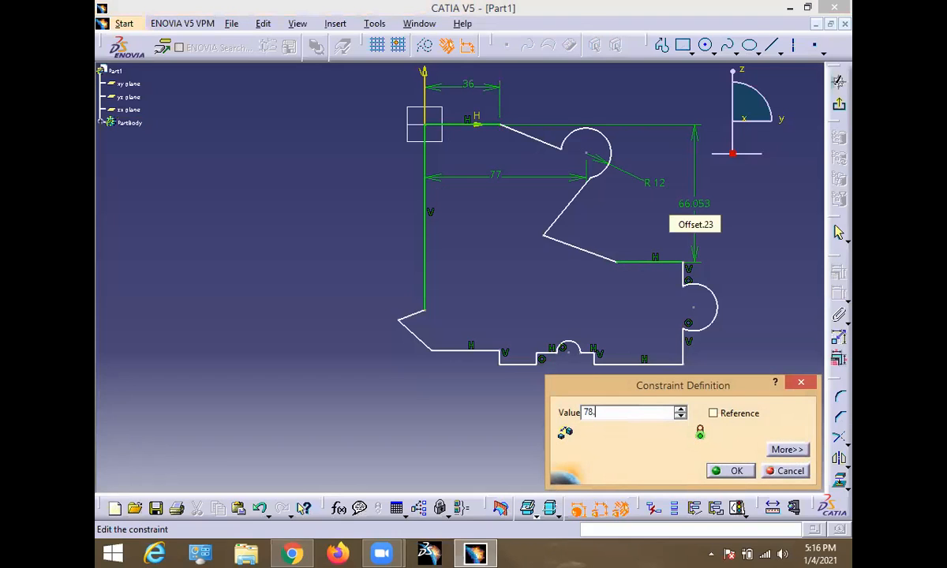
click(721, 470)
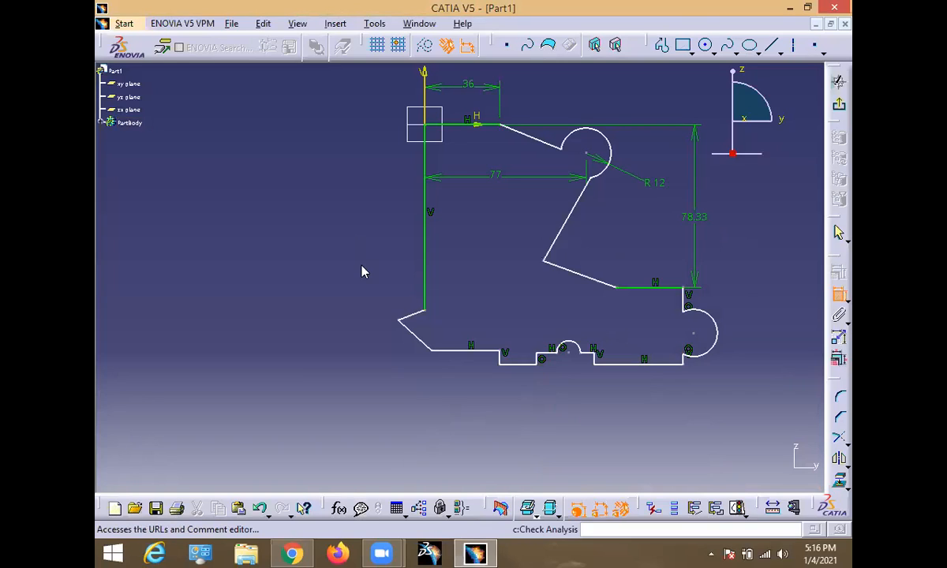
- Dimension the vertical distance from the horizontal edge above the right lug to the bottom right edge and set it to 69.65 mm
key(alt+Tab)
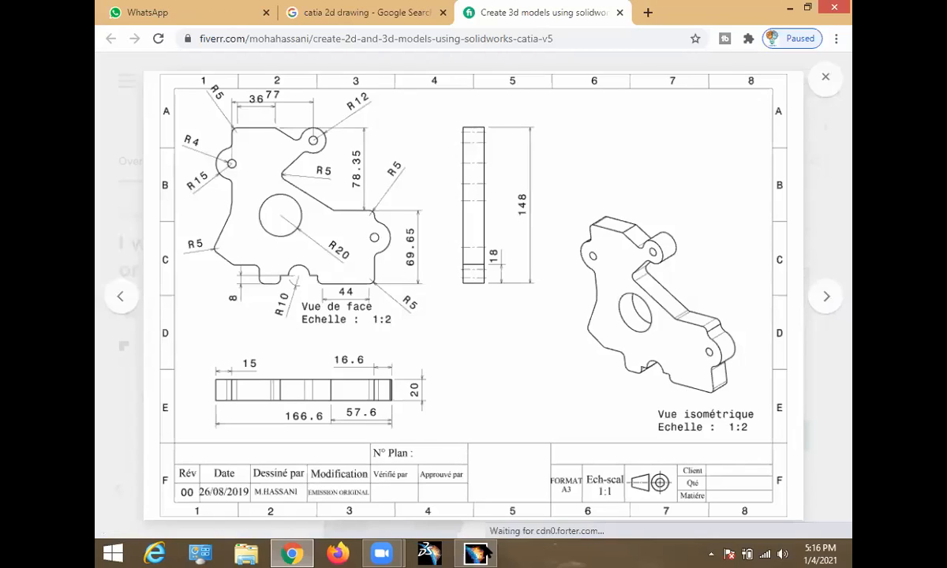
key(alt+Tab)
click(645, 364)
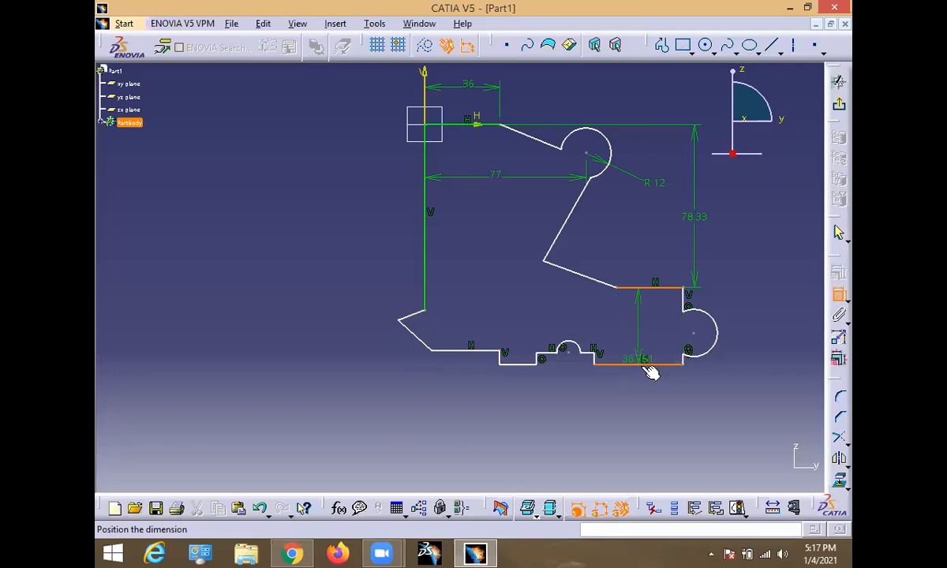
click(752, 338)
double_click(753, 330)
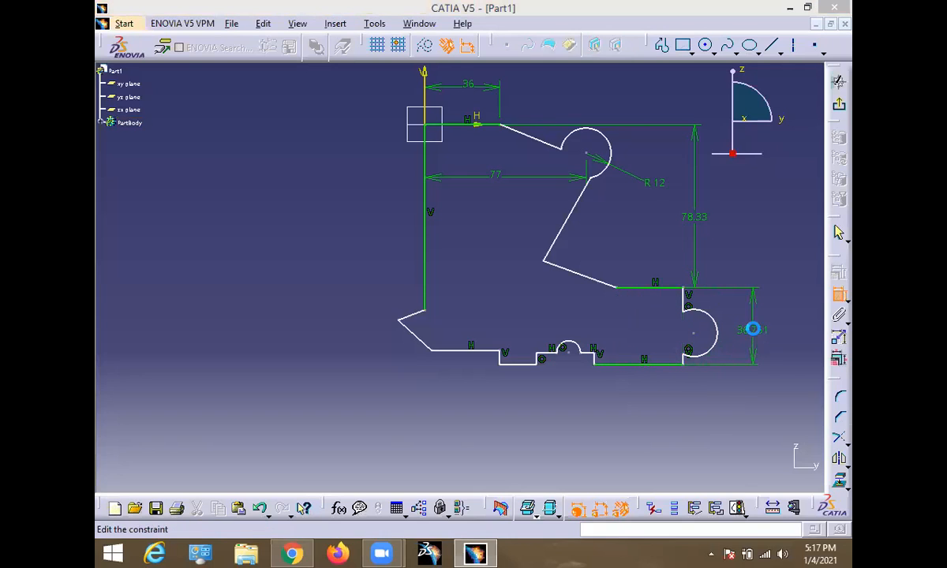
text(69.65)
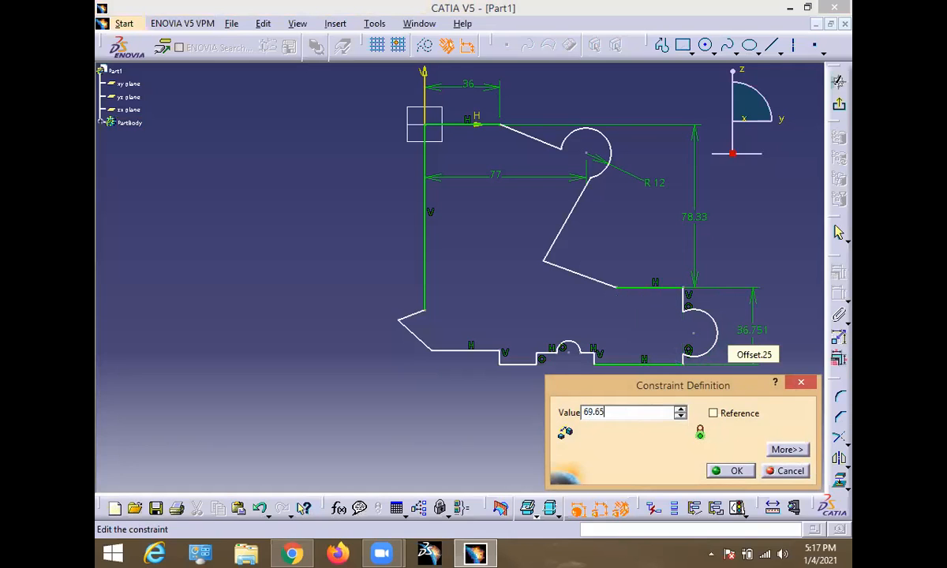
click(736, 471)
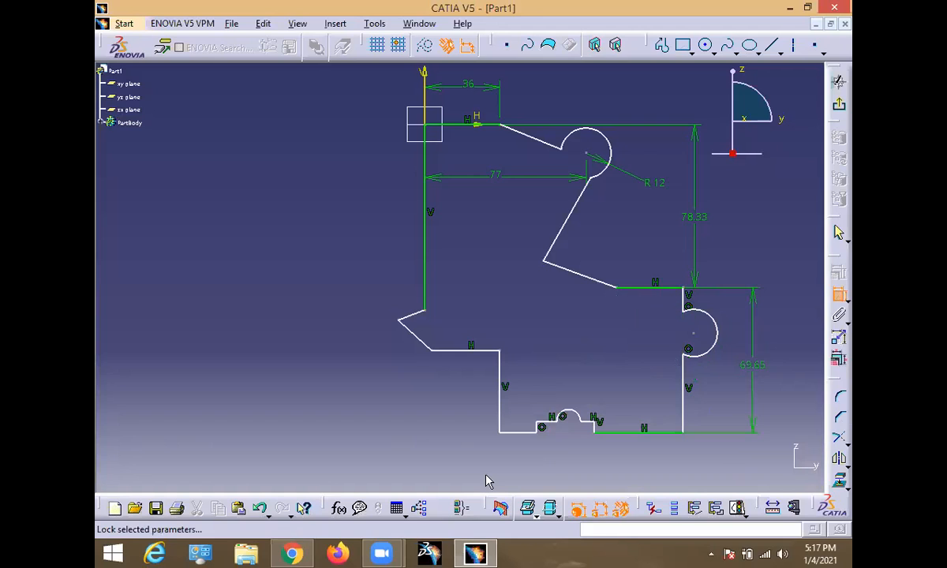
- Check the reference drawing and dimension the notch depth between the short edge beside the small arc and the bottom edge at 8 mm
click(292, 554)
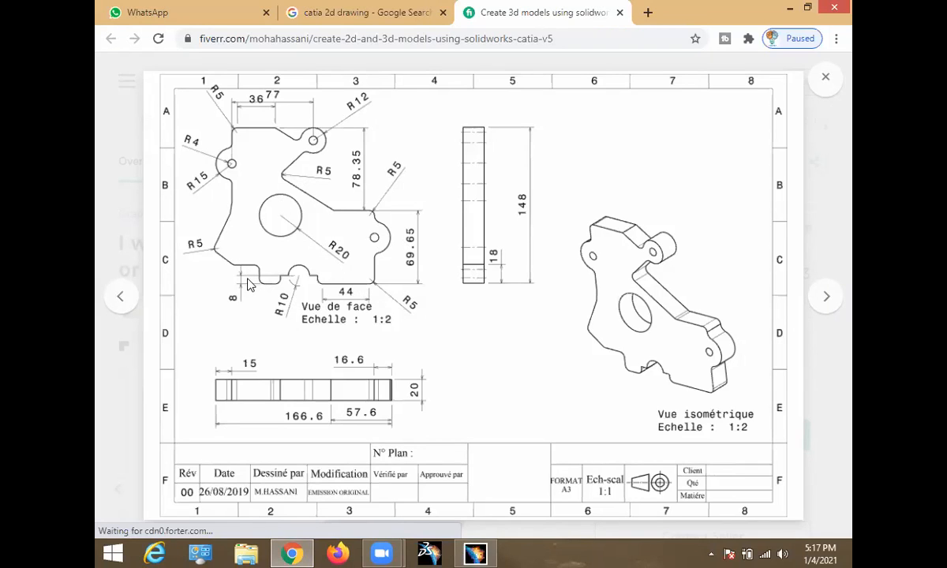
click(476, 552)
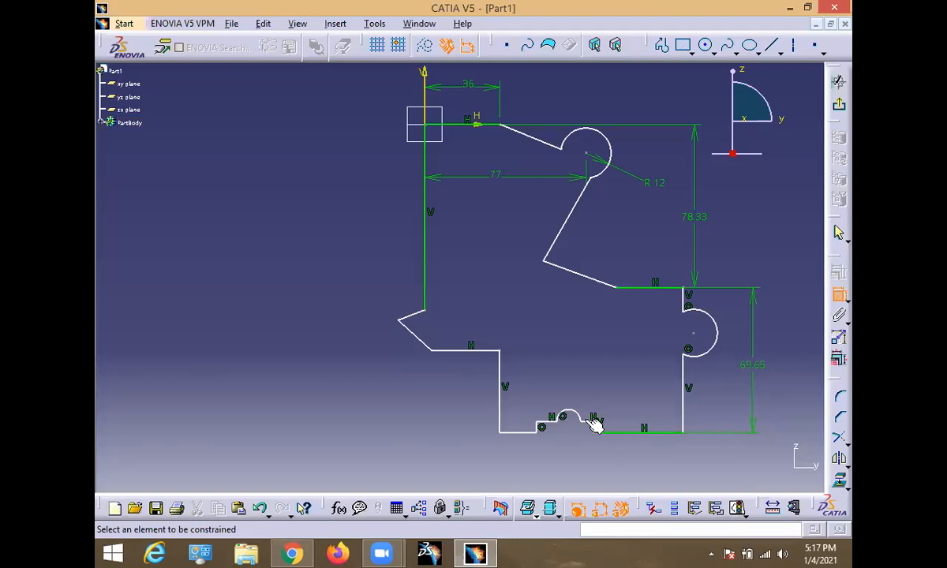
click(595, 425)
click(625, 434)
click(573, 472)
double_click(570, 468)
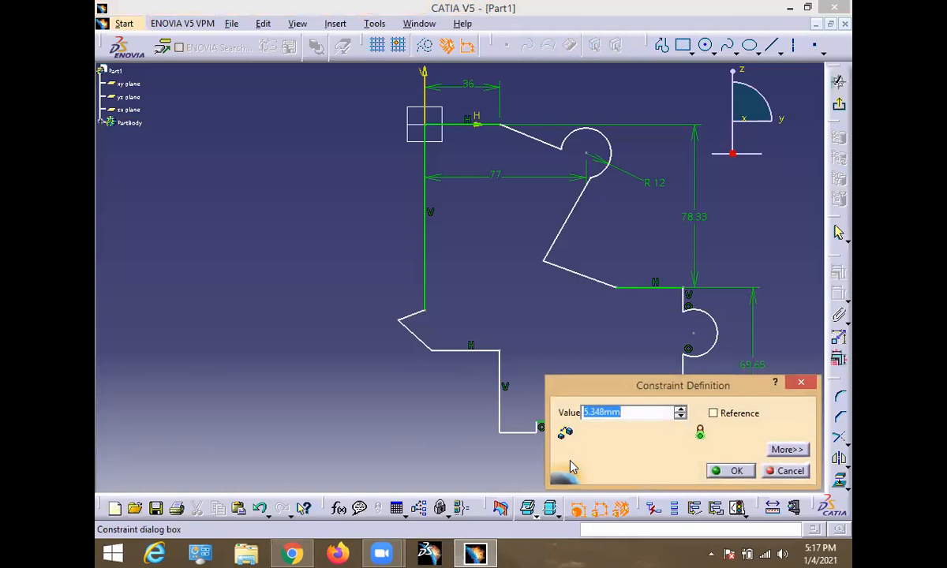
text(4)
key(Return)
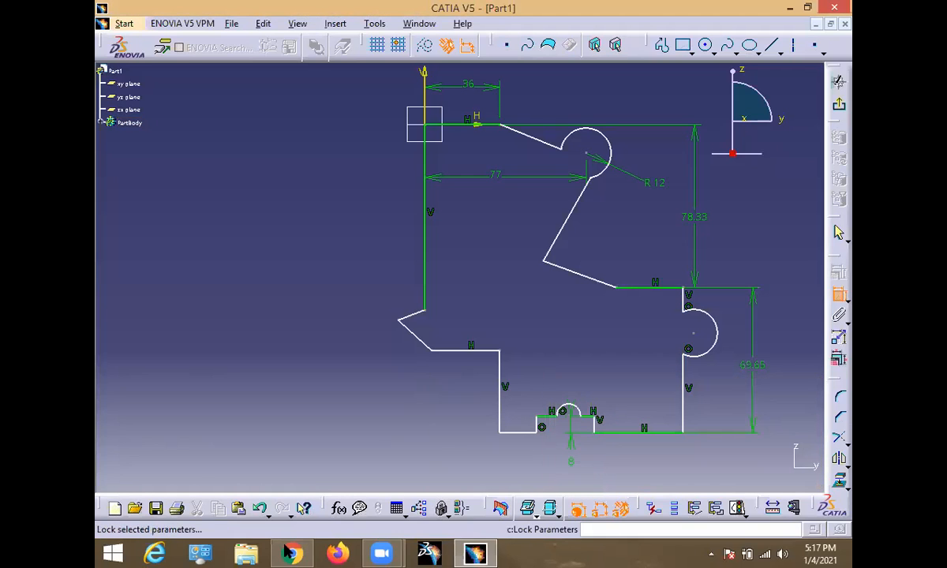
- Recheck the reference drawing and set the length of the profile's top horizontal edge to 41 mm
key(alt+Tab)
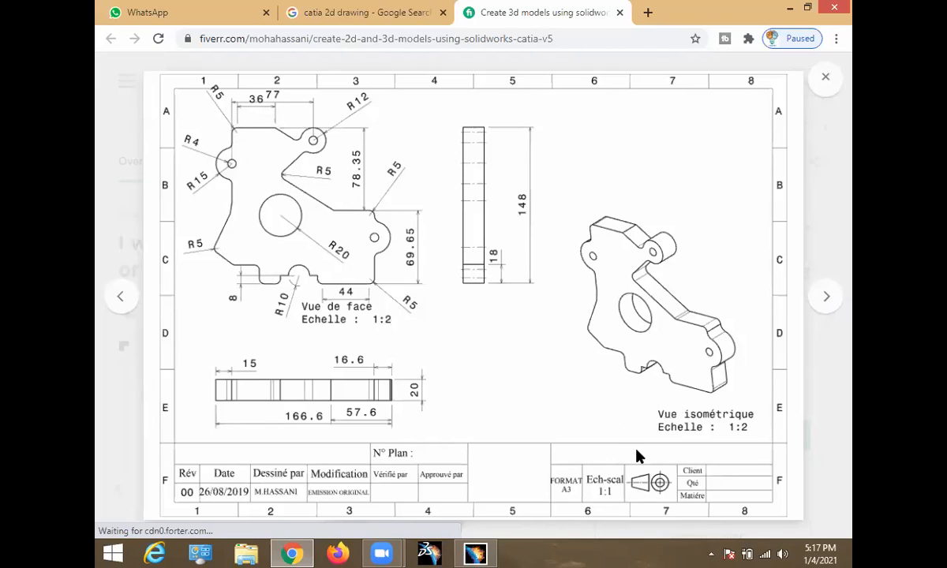
key(alt+Tab)
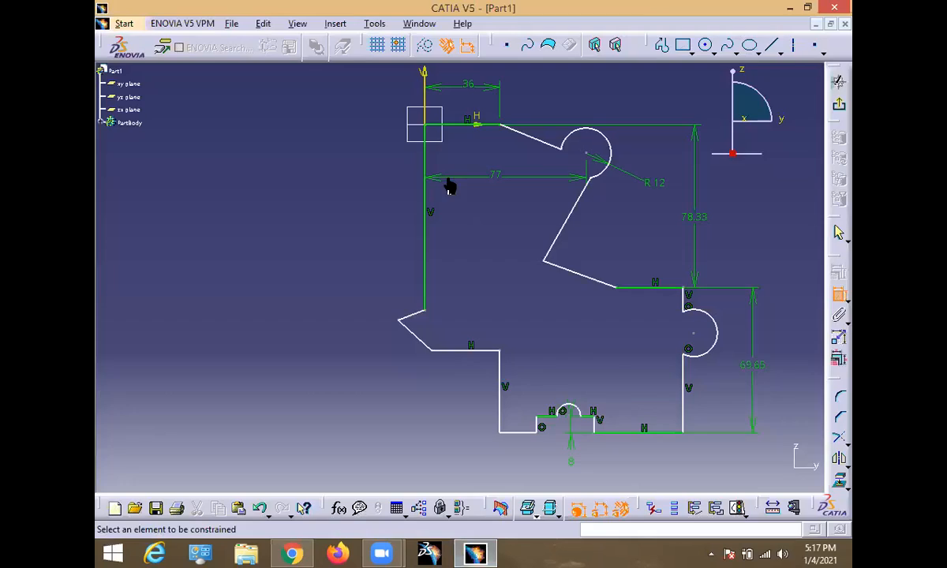
double_click(470, 83)
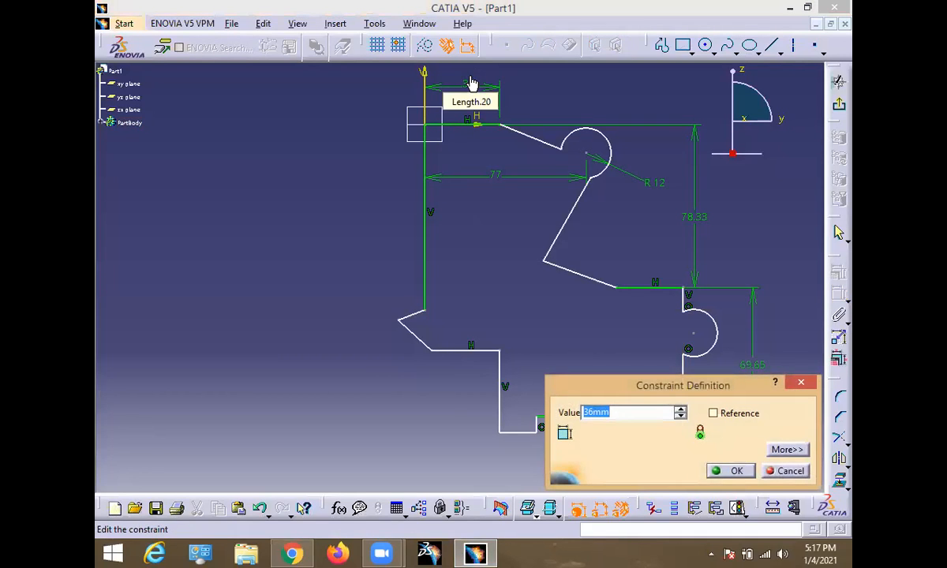
text(41)
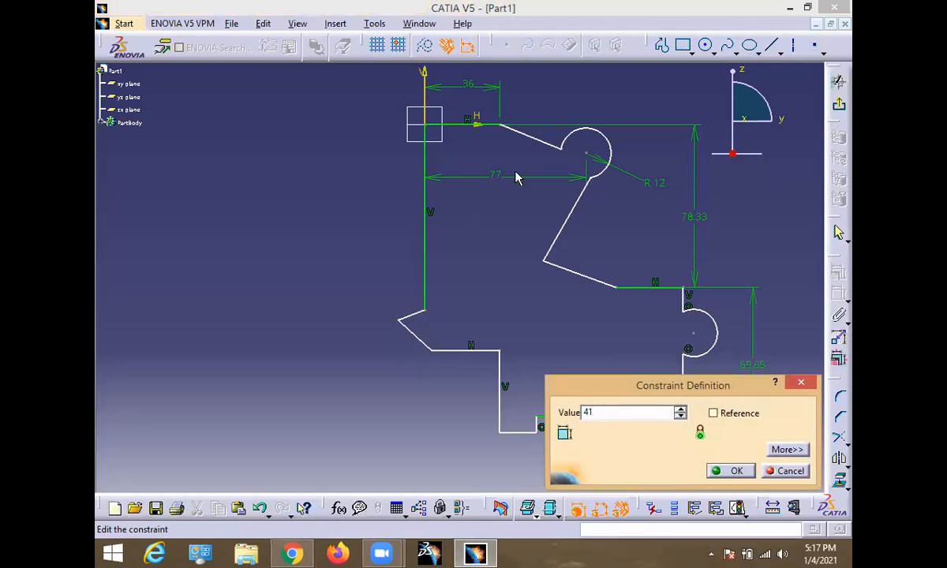
click(722, 471)
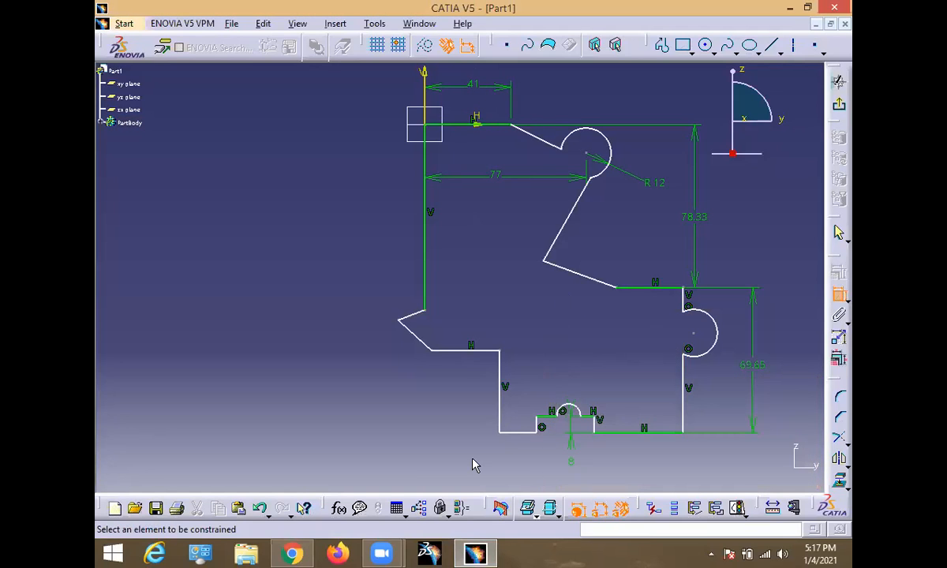
- Check the reference drawing and dimension the vertical distance between the lower-left horizontal edge and the bottom edge at 18 mm
click(292, 553)
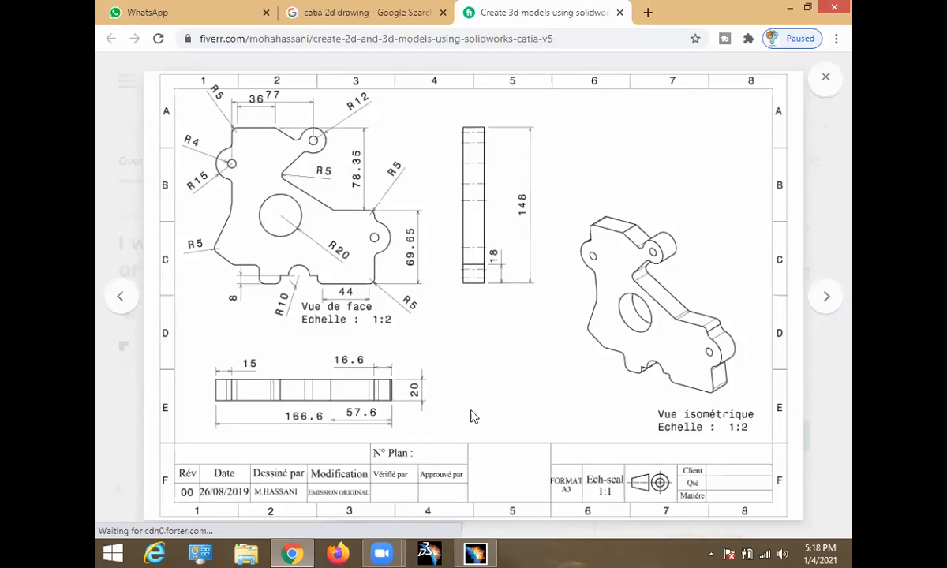
click(486, 547)
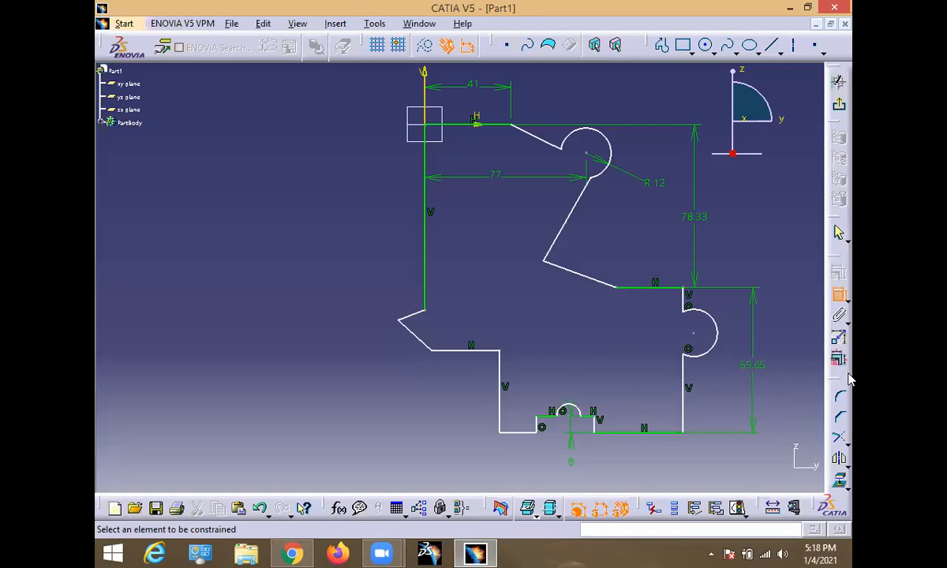
click(454, 349)
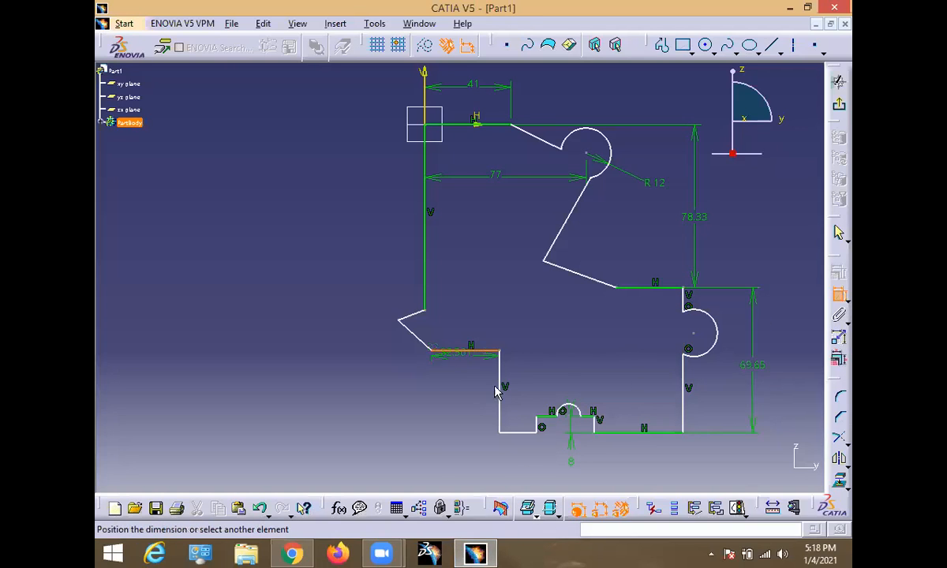
click(525, 436)
click(450, 413)
double_click(448, 409)
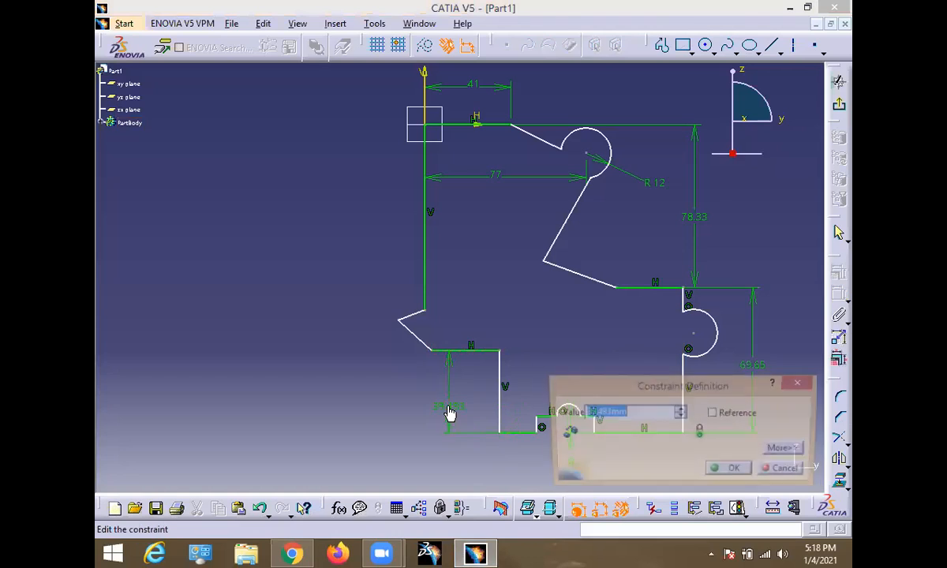
text(18)
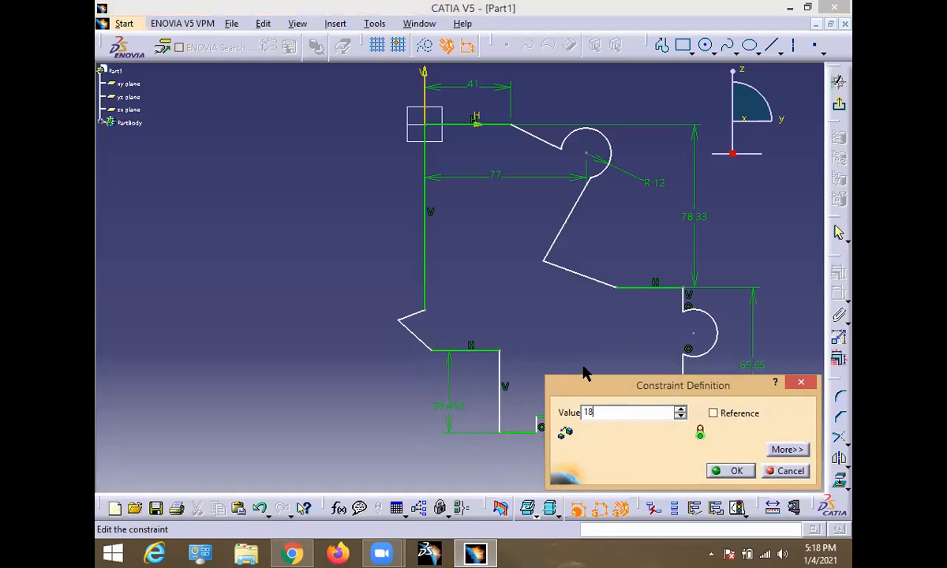
click(736, 470)
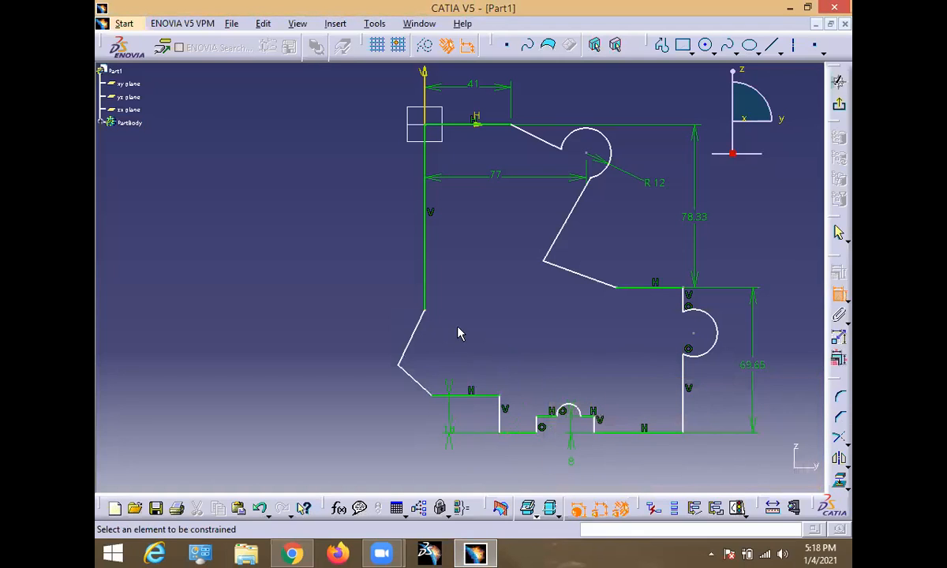
- Recheck the reference drawing and dimension the radius of the right lug's arc at 15 mm
click(292, 554)
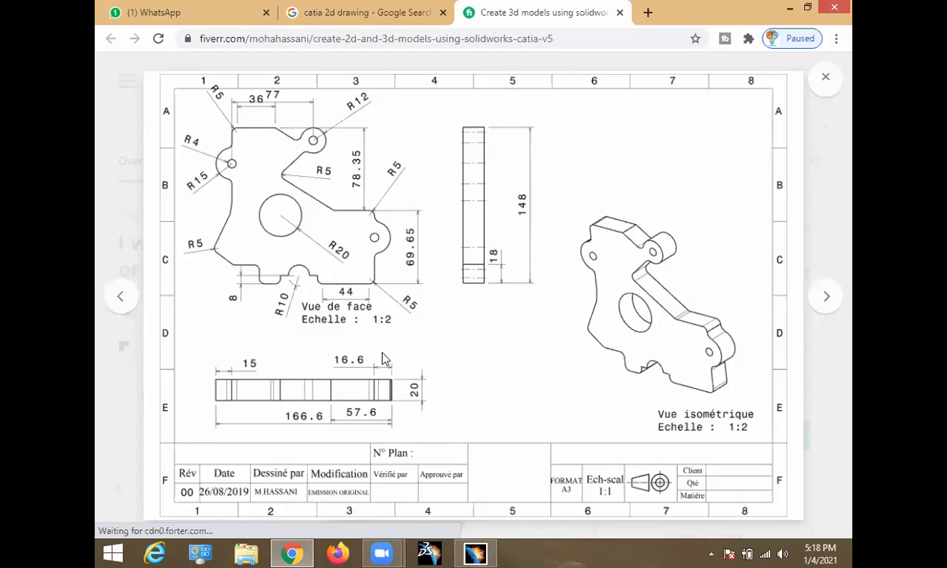
click(475, 553)
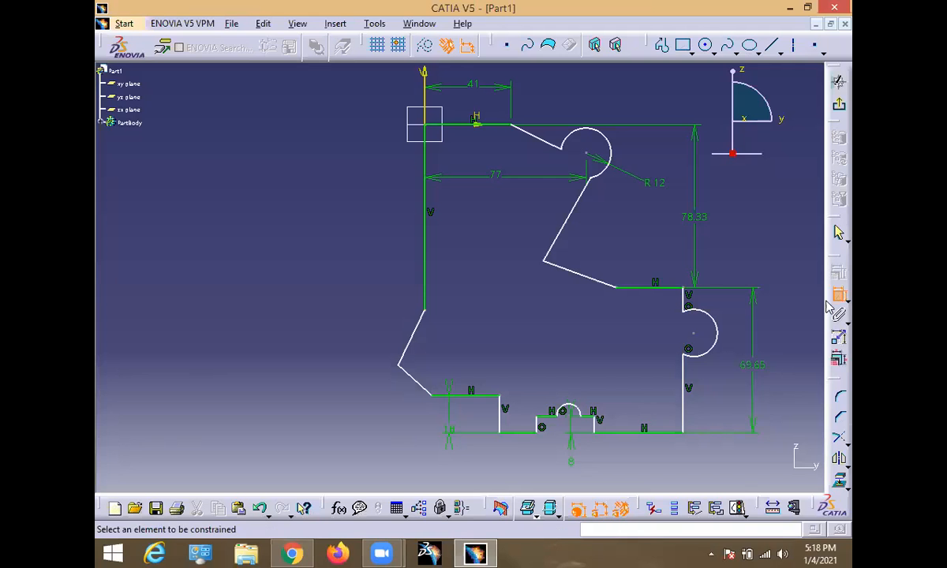
key(alt+Tab)
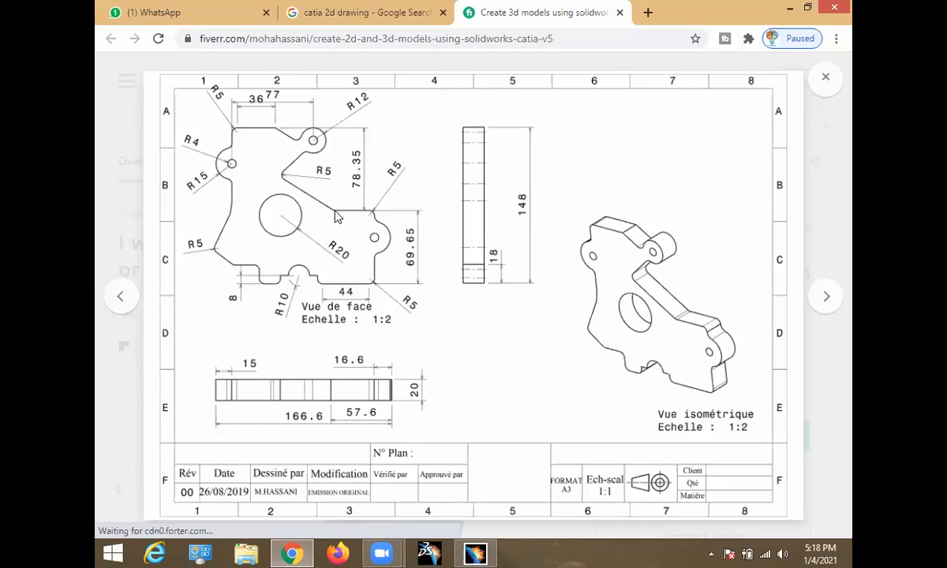
mouse_move(475, 553)
click(477, 553)
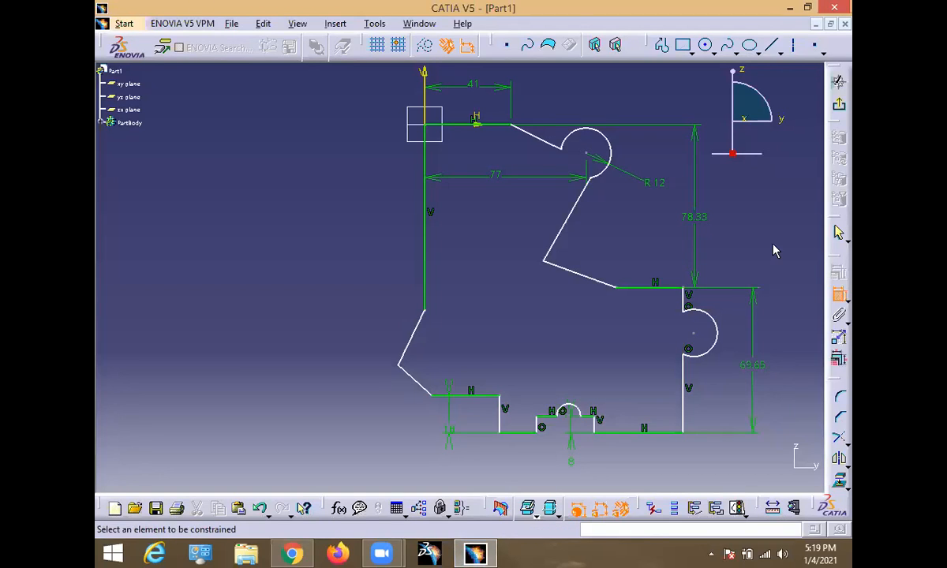
click(709, 348)
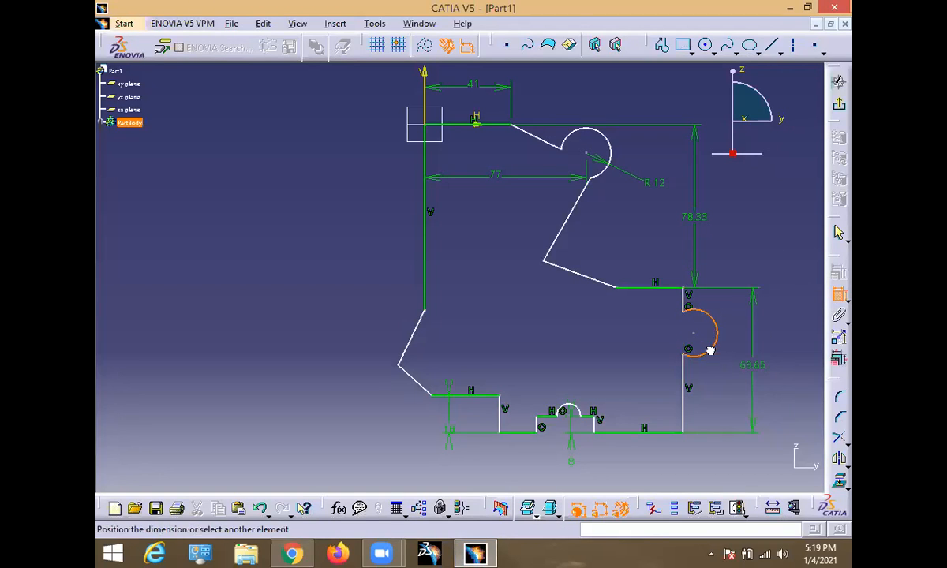
click(724, 392)
double_click(722, 385)
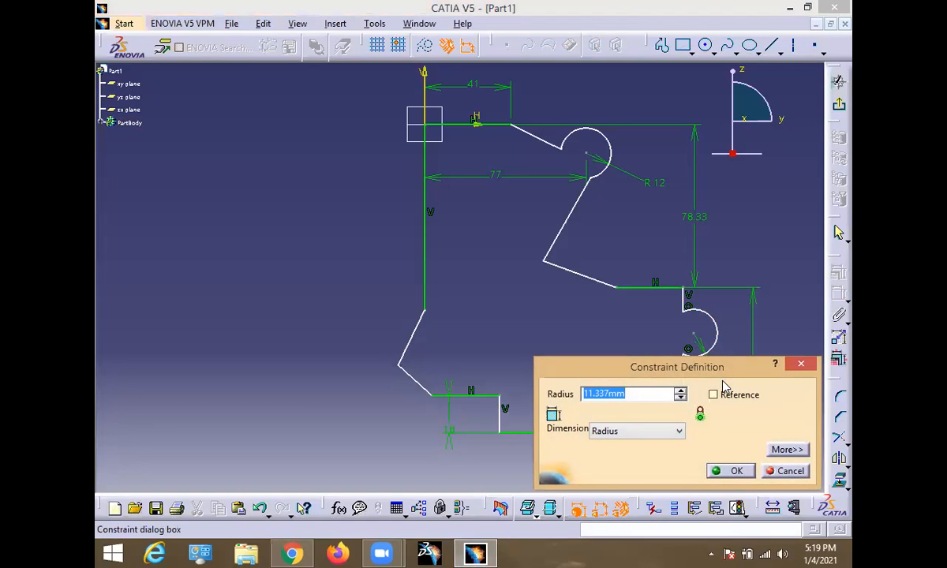
text(15)
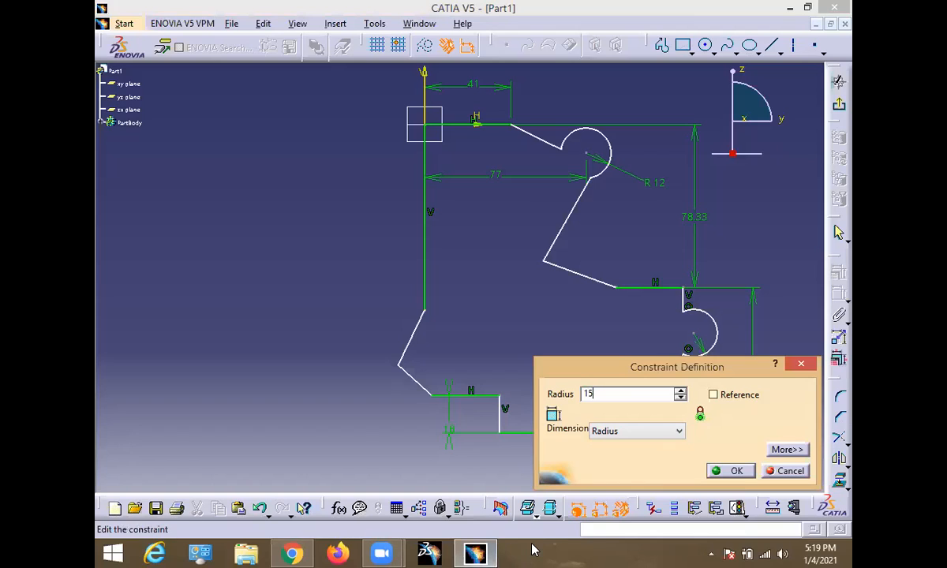
click(734, 471)
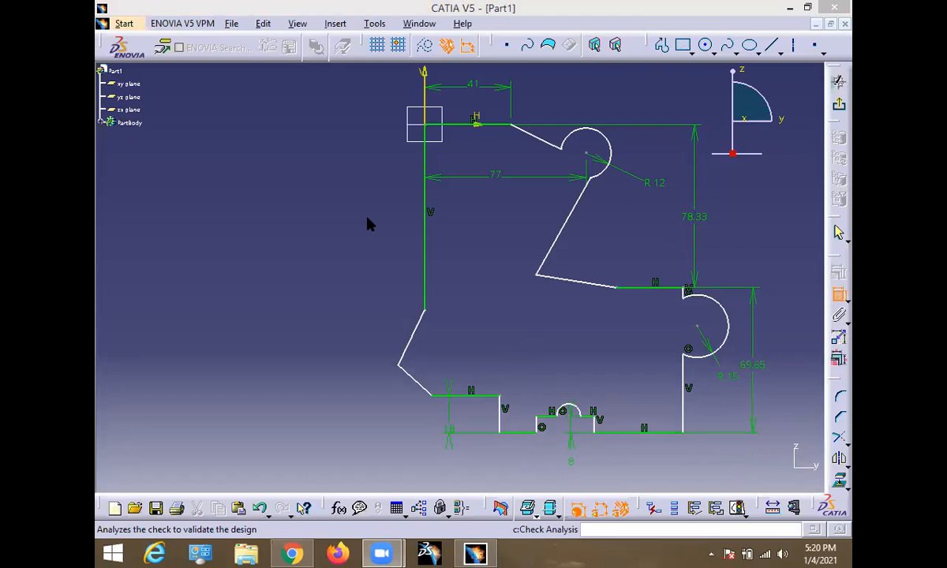
- Set the vertical distance from the top edge to the horizontal edge above the right lug to 78.35 mm
click(473, 552)
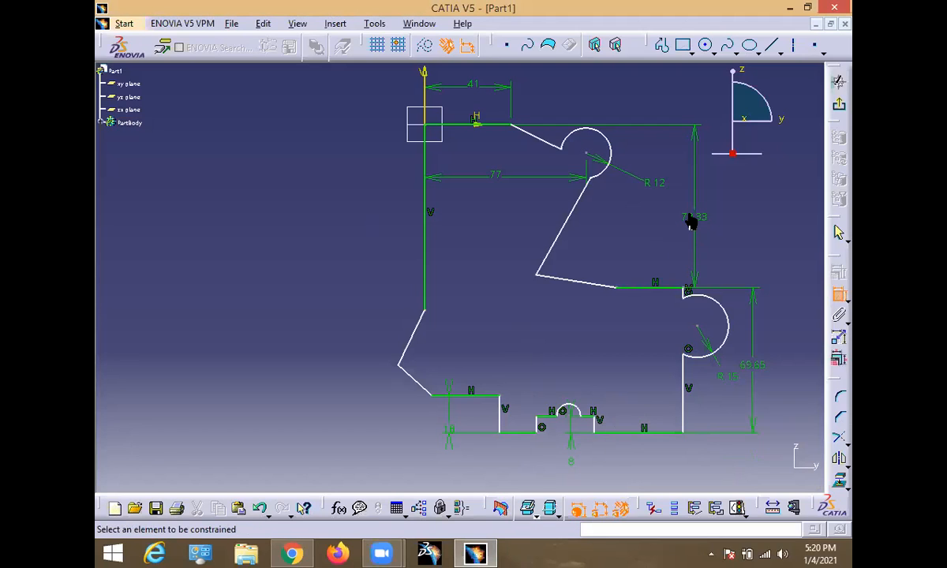
double_click(690, 222)
text(7)
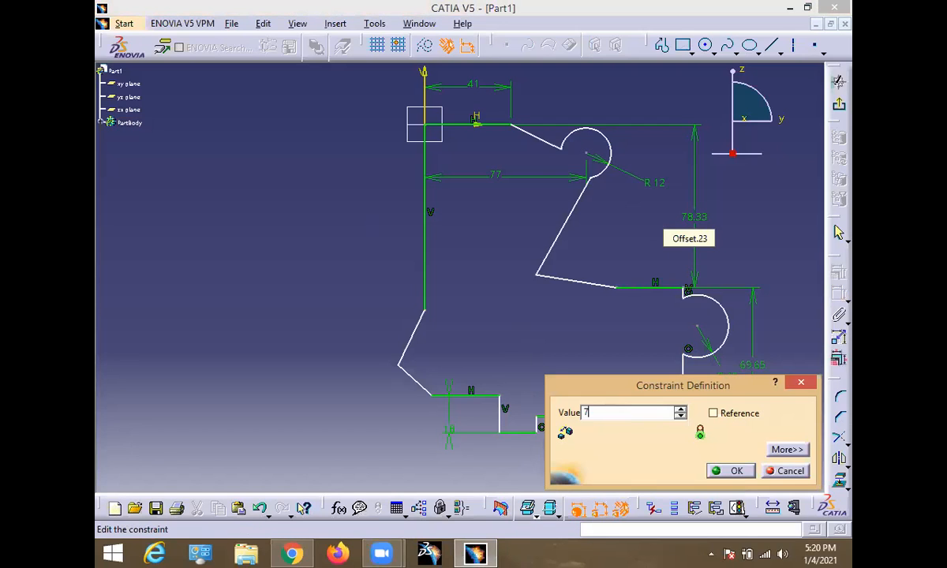
text(8.35)
click(733, 470)
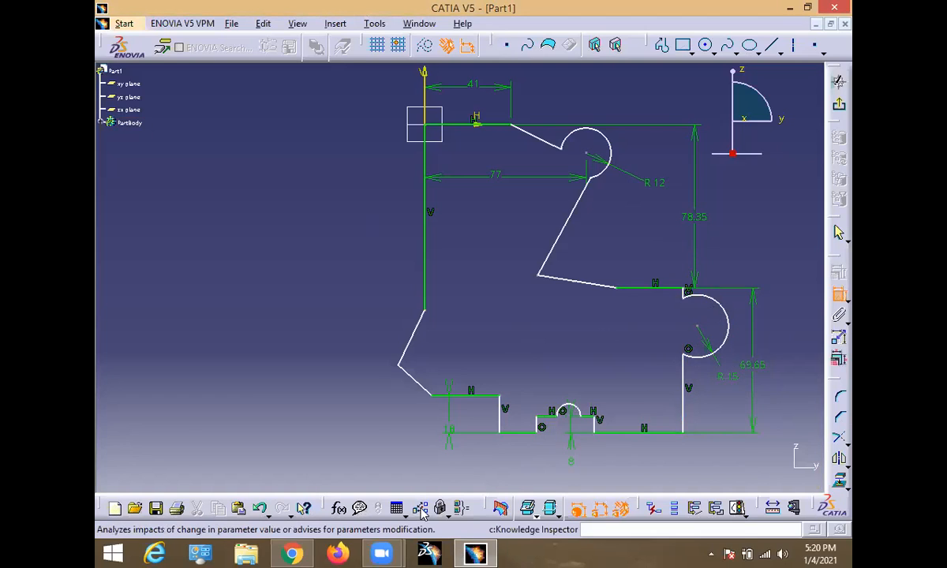
- Check the reference drawing and set the distance between the right lug arc's centre and the right vertical edge to 0 mm
click(306, 552)
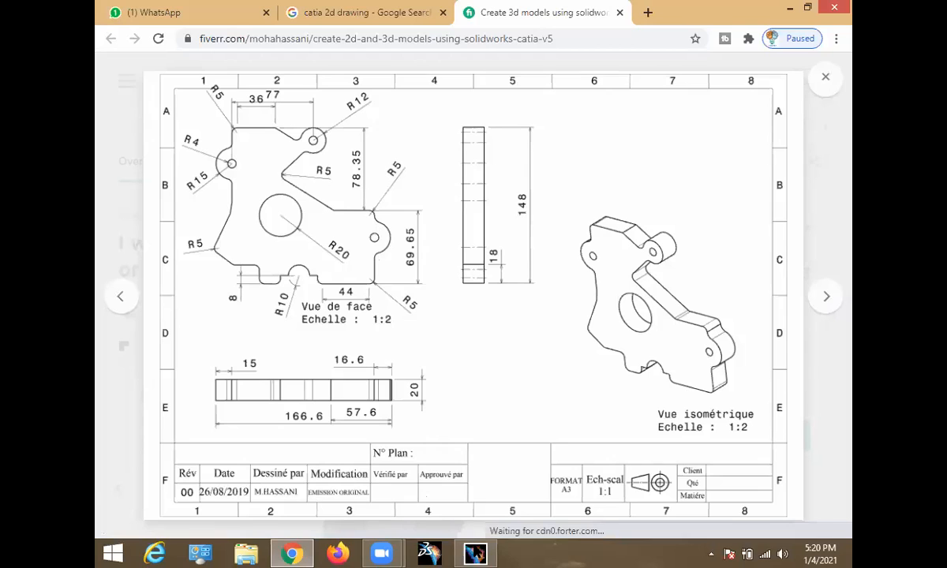
click(474, 550)
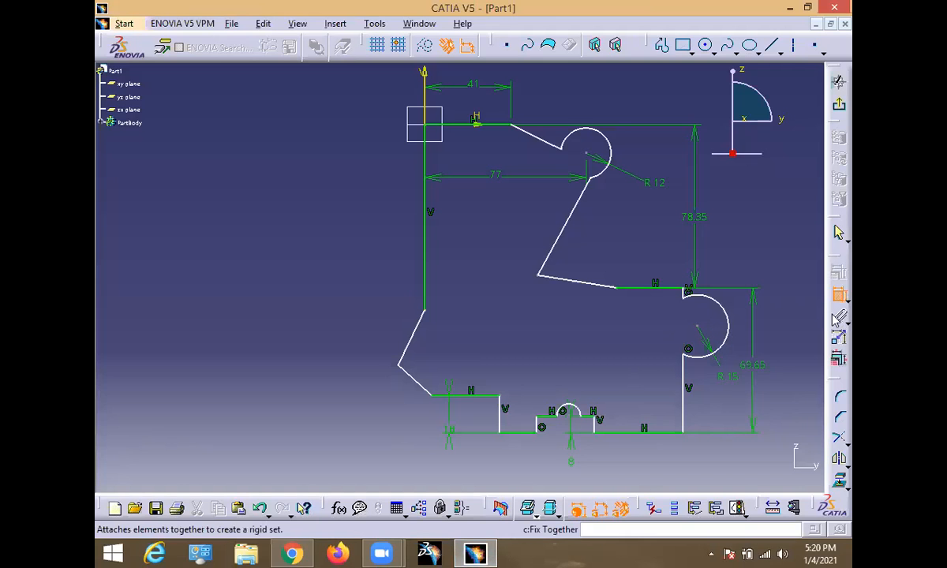
click(683, 379)
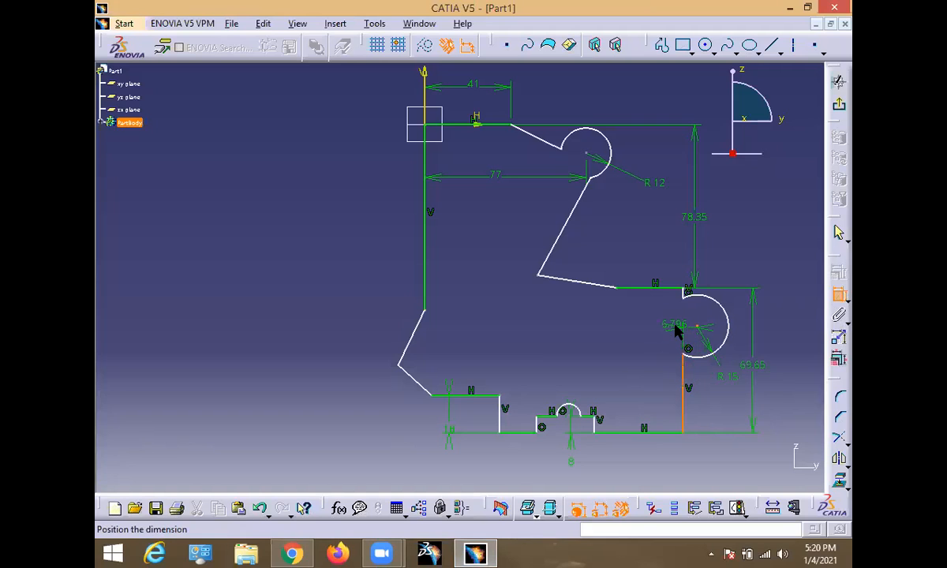
click(674, 331)
double_click(675, 330)
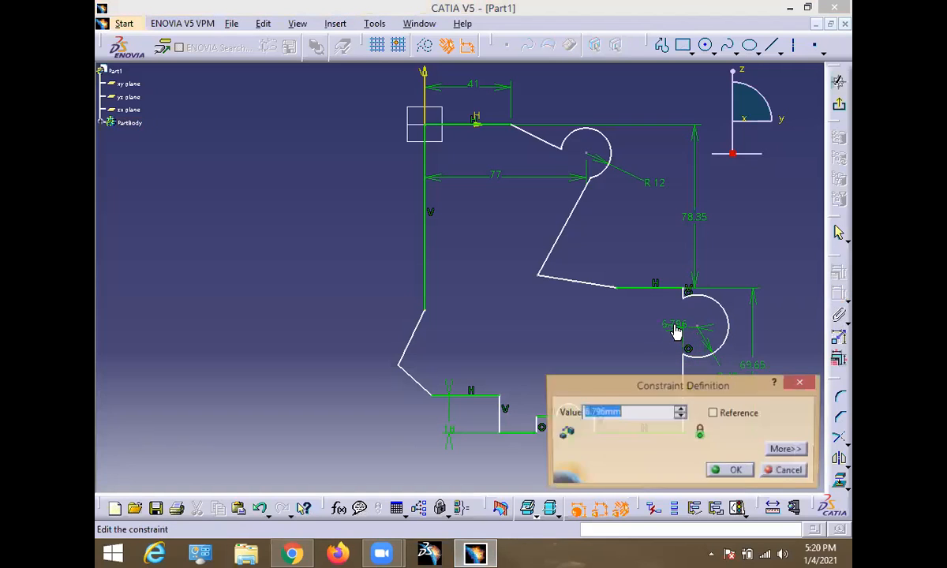
text(0)
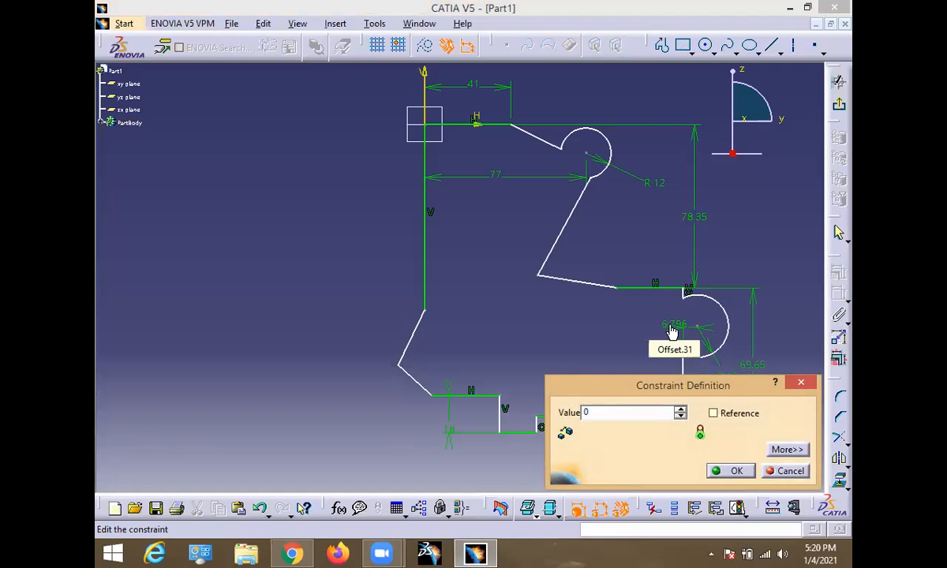
click(736, 471)
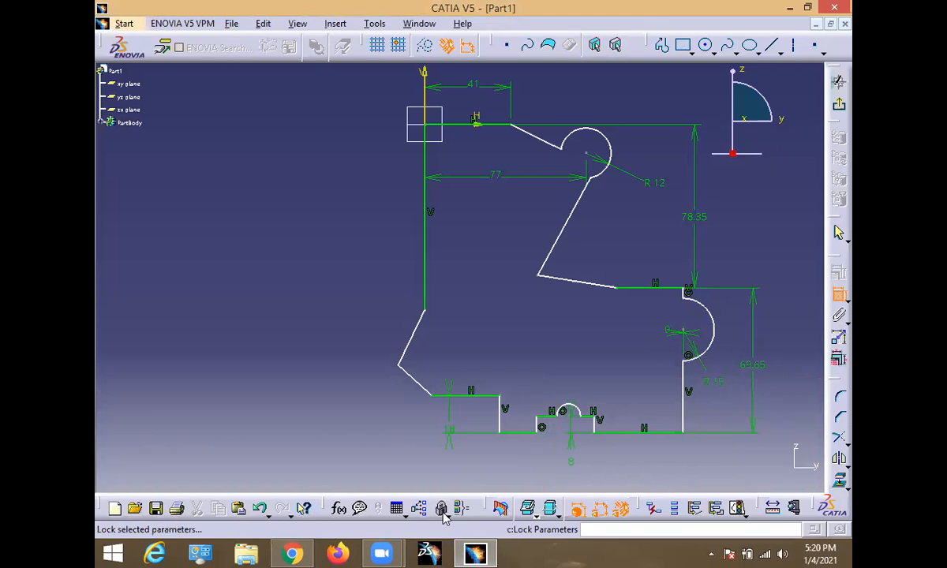
- Examine the horizontal dimensions on the reference drawing, then minimize the browser window
click(293, 554)
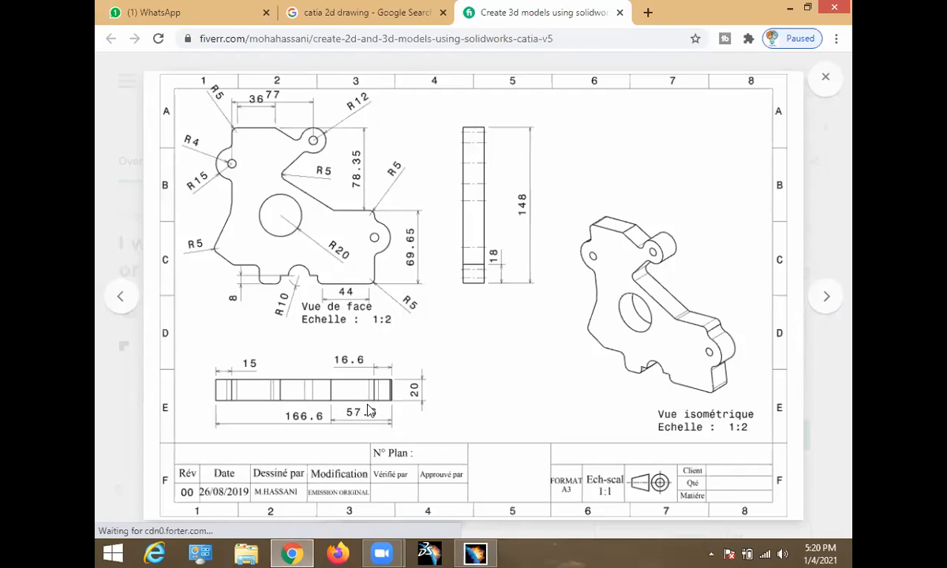
click(486, 552)
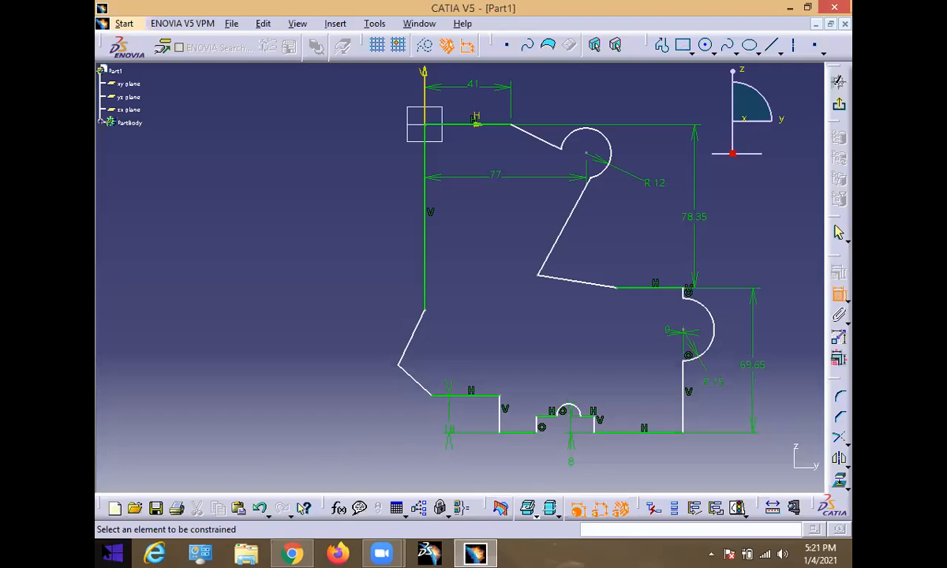
click(113, 553)
click(287, 460)
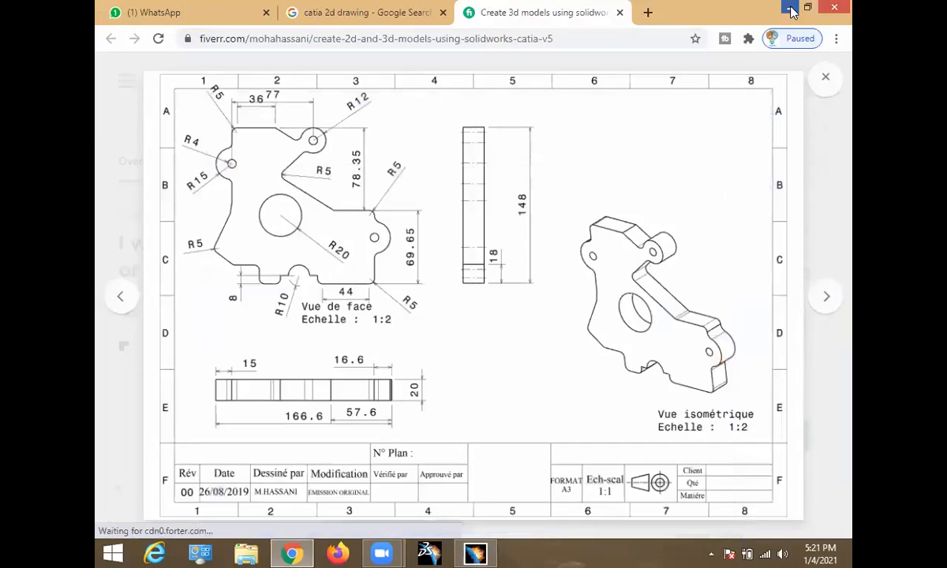
click(793, 11)
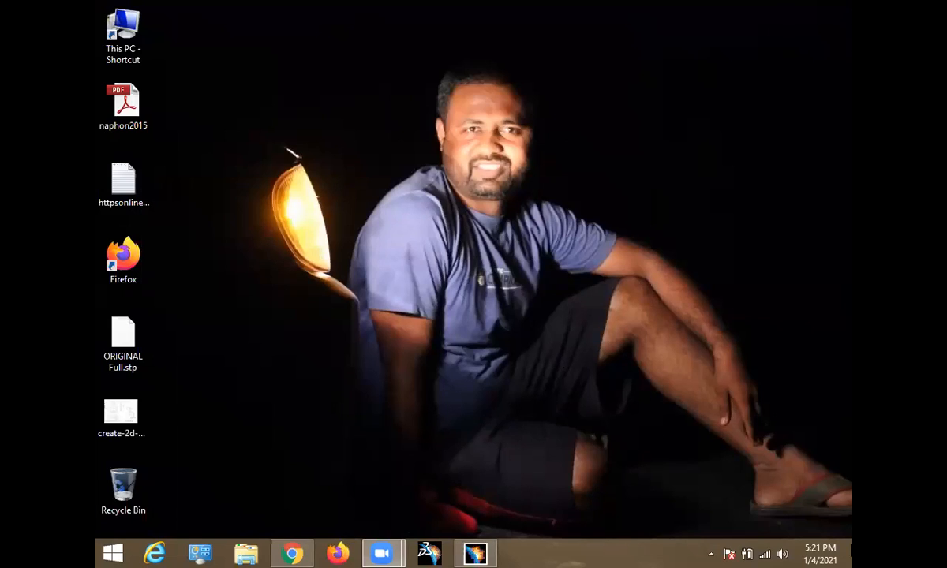
click(114, 553)
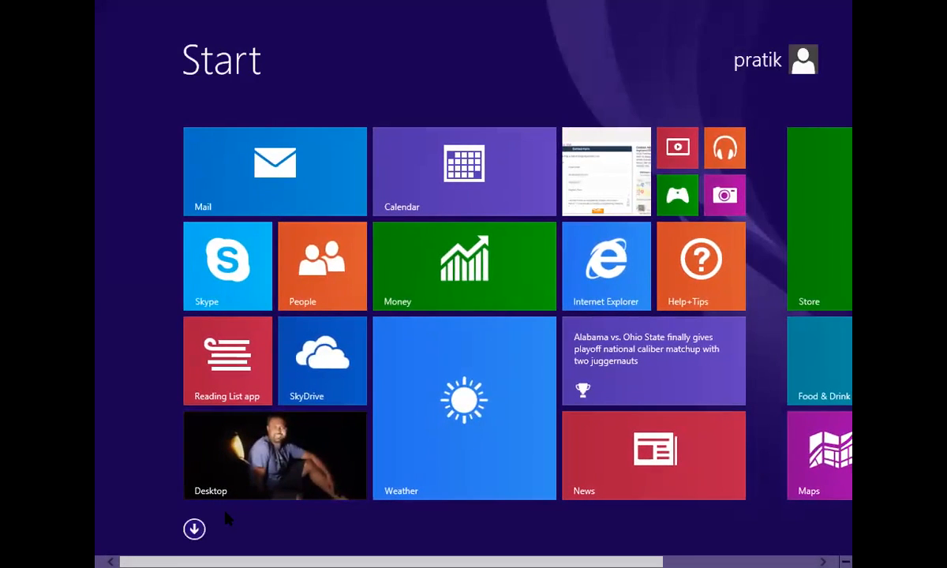
click(226, 518)
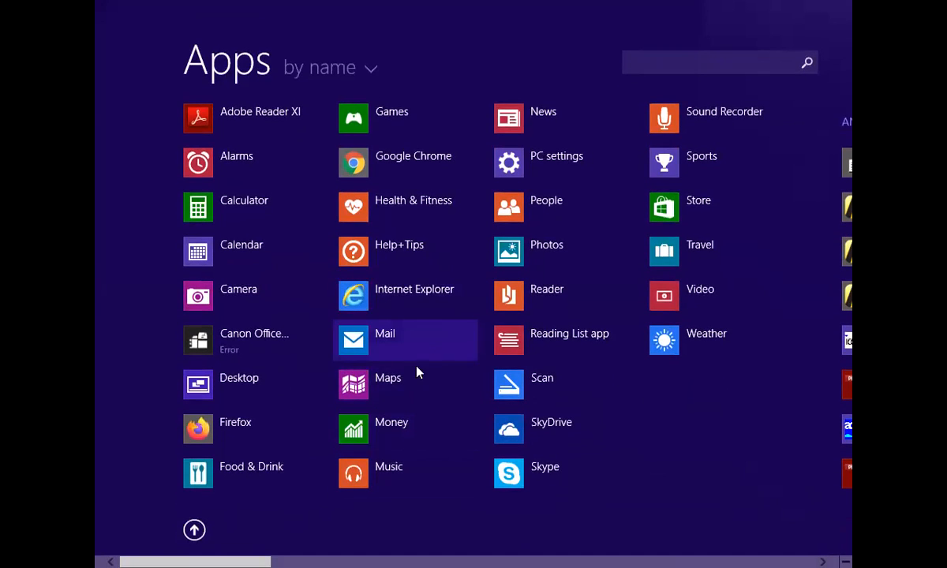
click(240, 265)
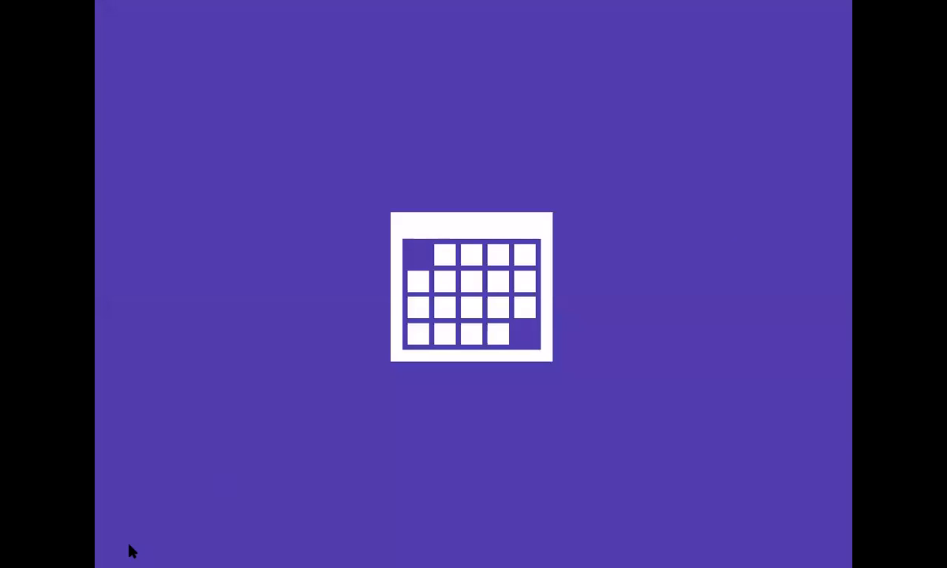
click(107, 555)
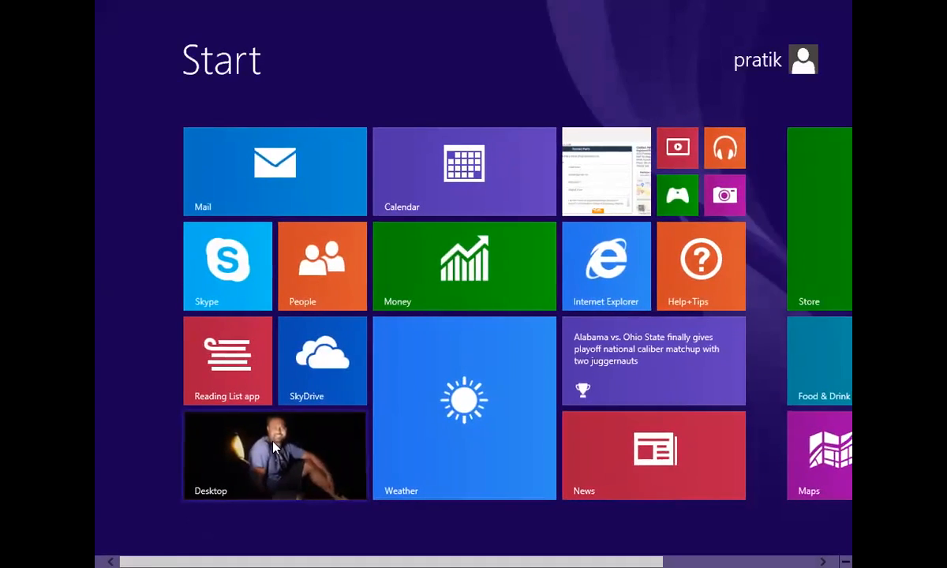
click(236, 457)
- Switch to Calculator and subtract 15 from 57.6 to get the length of the horizontal edge above the right lug
click(110, 552)
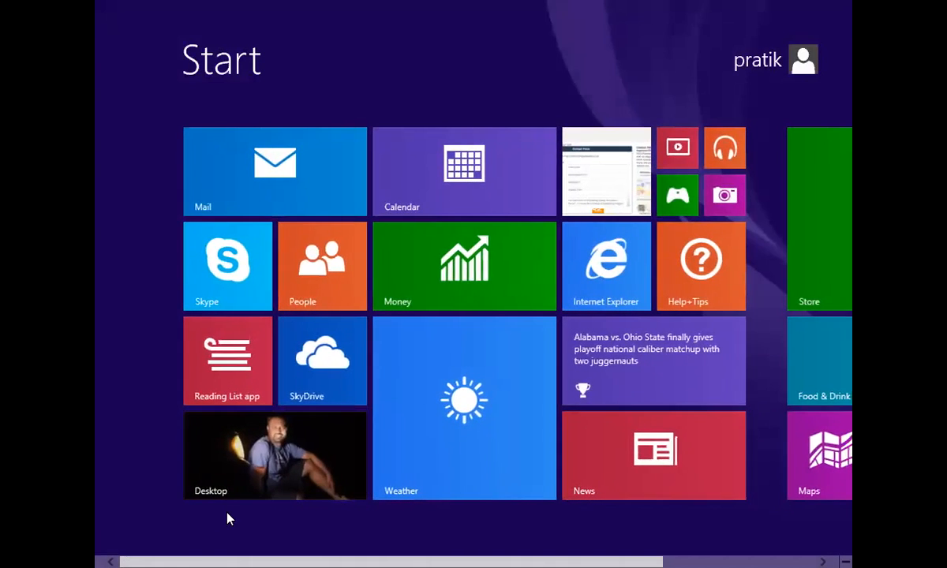
click(192, 527)
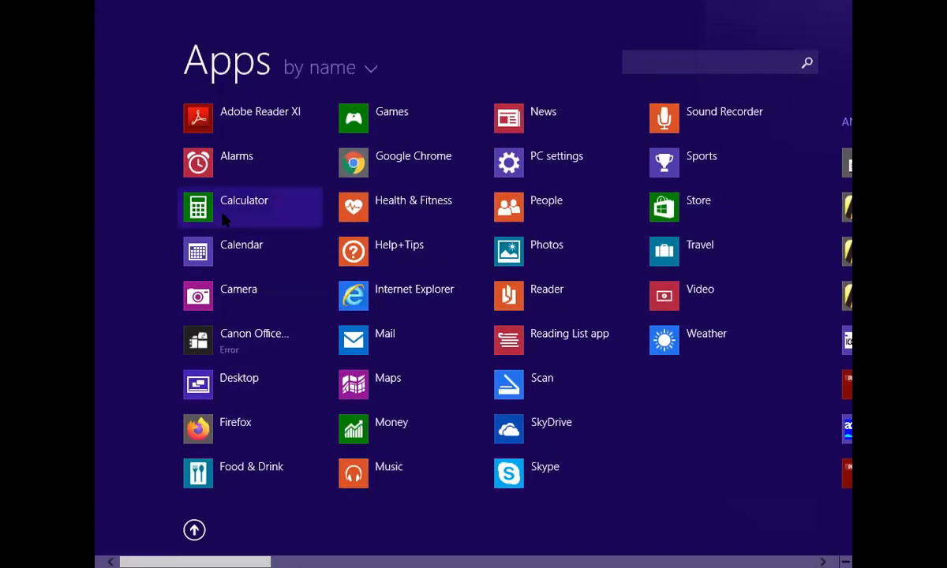
click(223, 216)
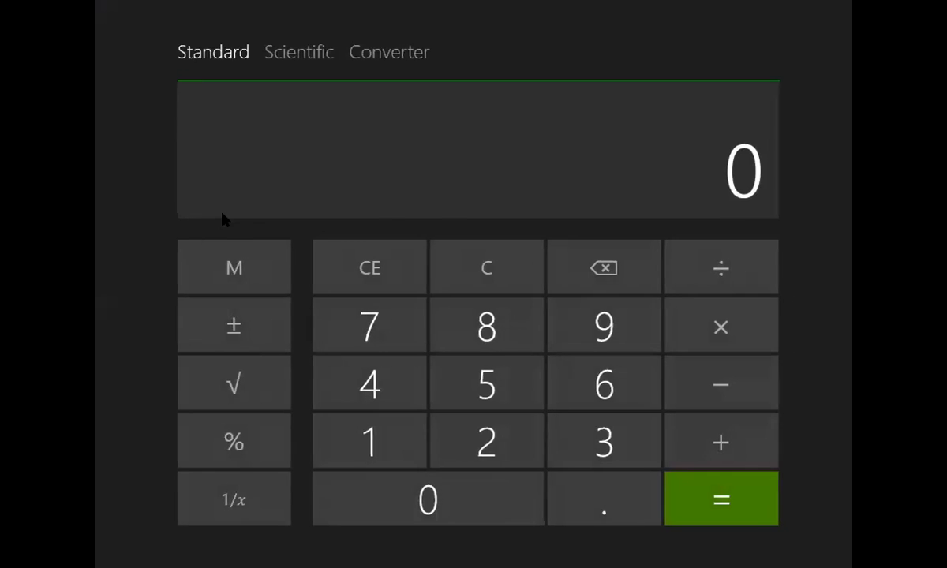
click(457, 388)
click(380, 330)
click(598, 503)
click(616, 385)
click(730, 392)
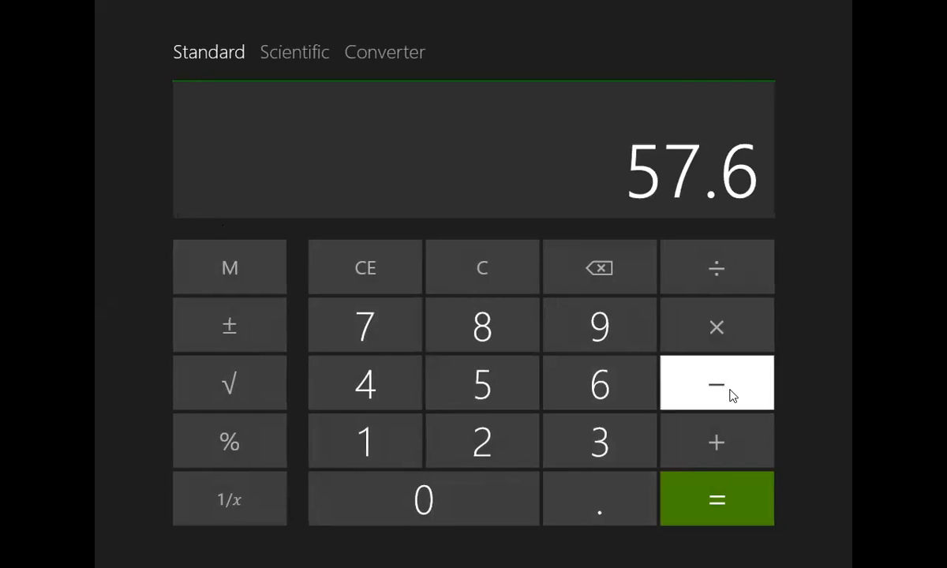
click(365, 435)
click(482, 385)
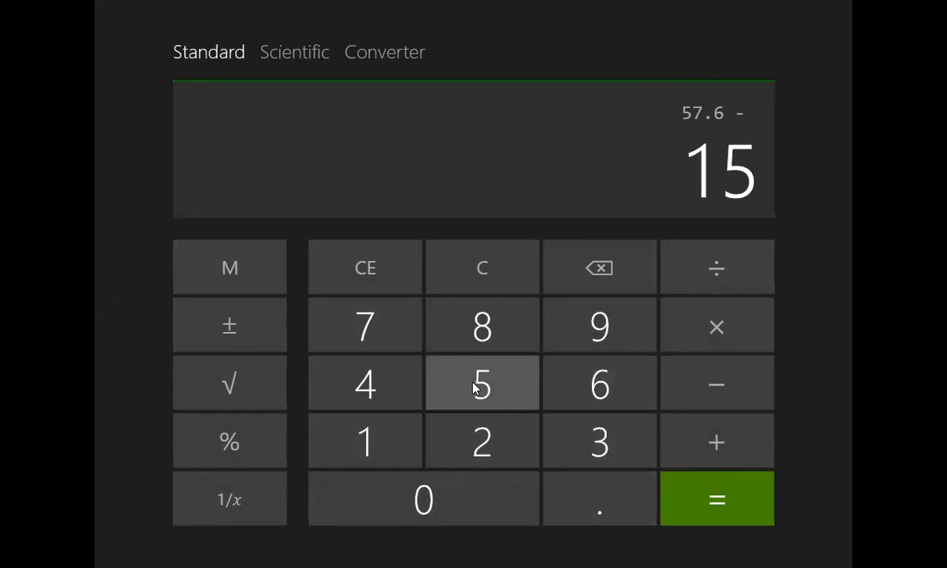
click(726, 505)
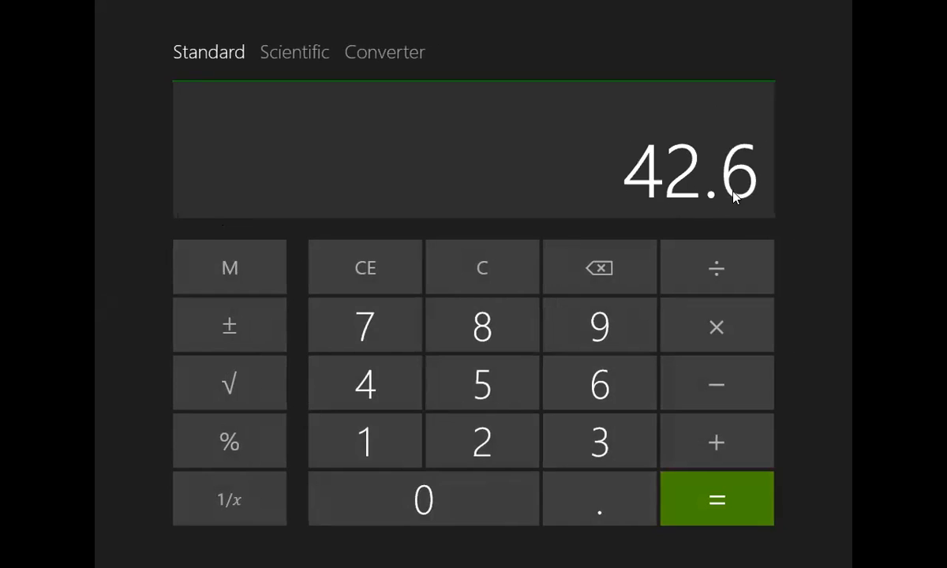
- Return to CATIA and dimension the horizontal edge above the right lug at 42.6 mm
key(super)
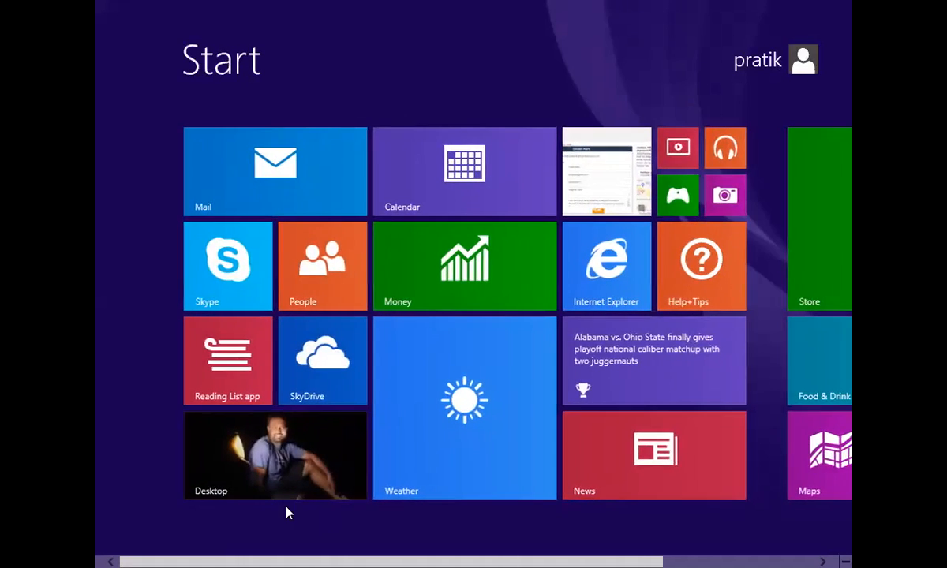
click(293, 483)
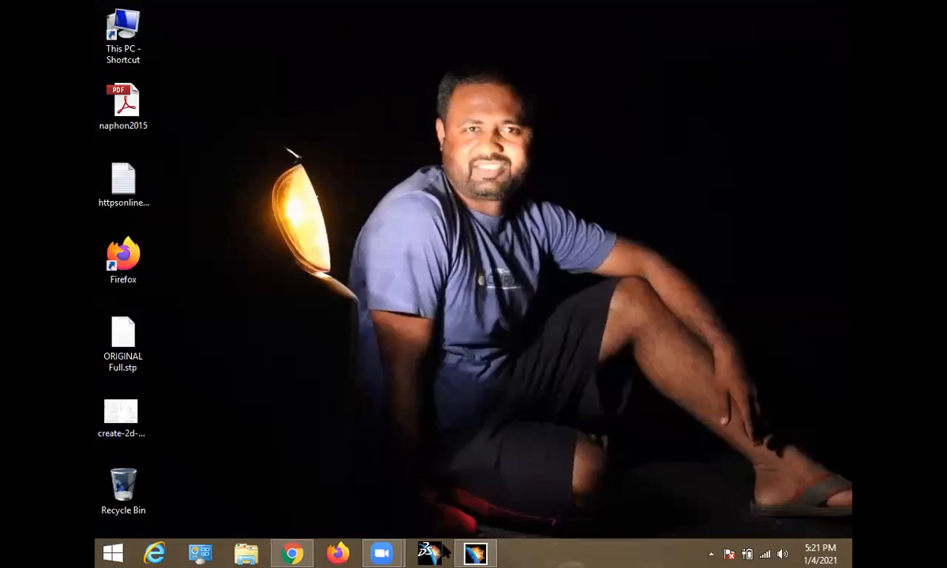
click(443, 545)
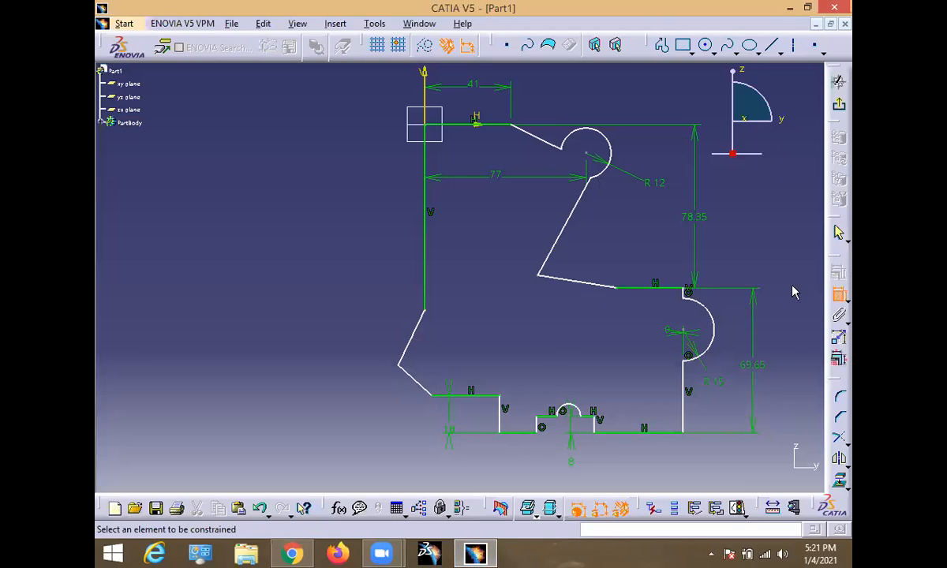
click(652, 286)
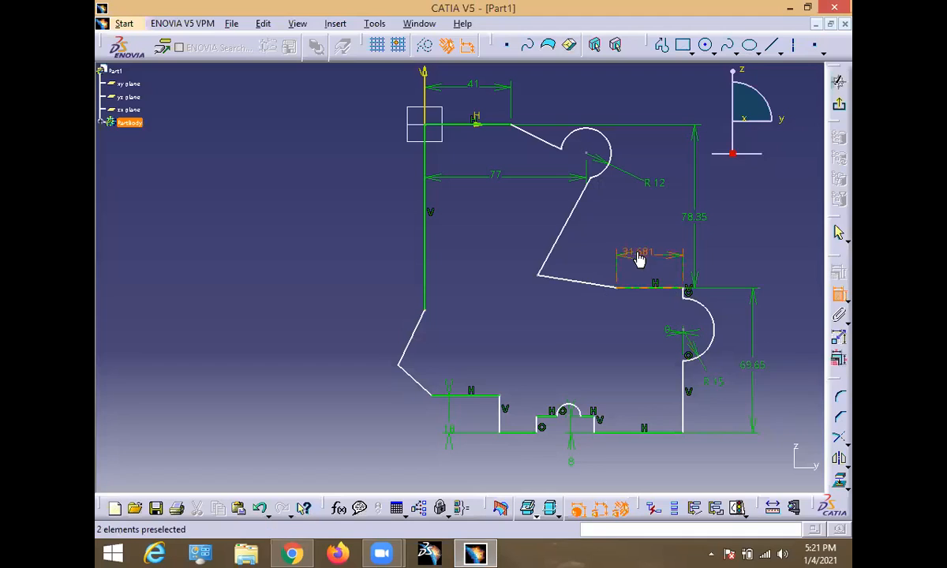
double_click(639, 259)
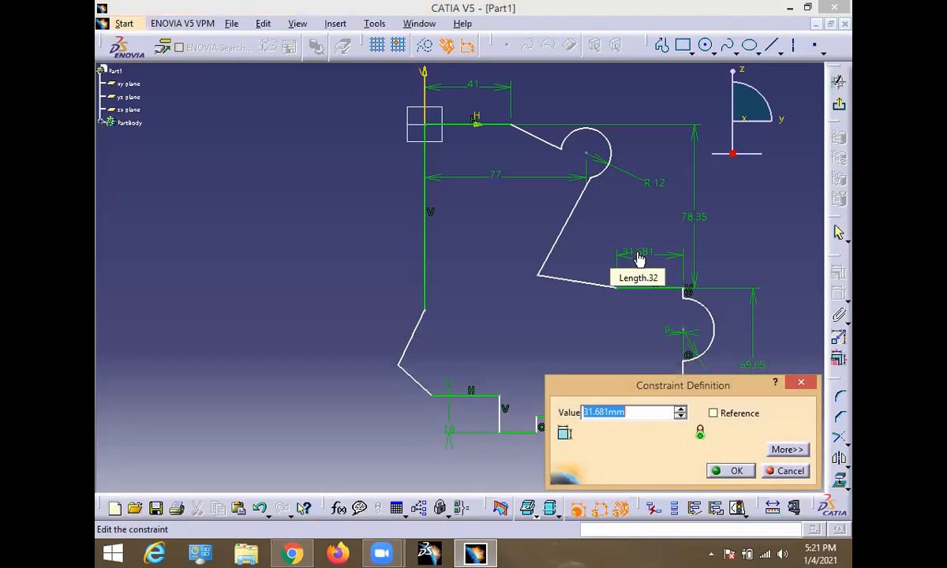
text(42.6)
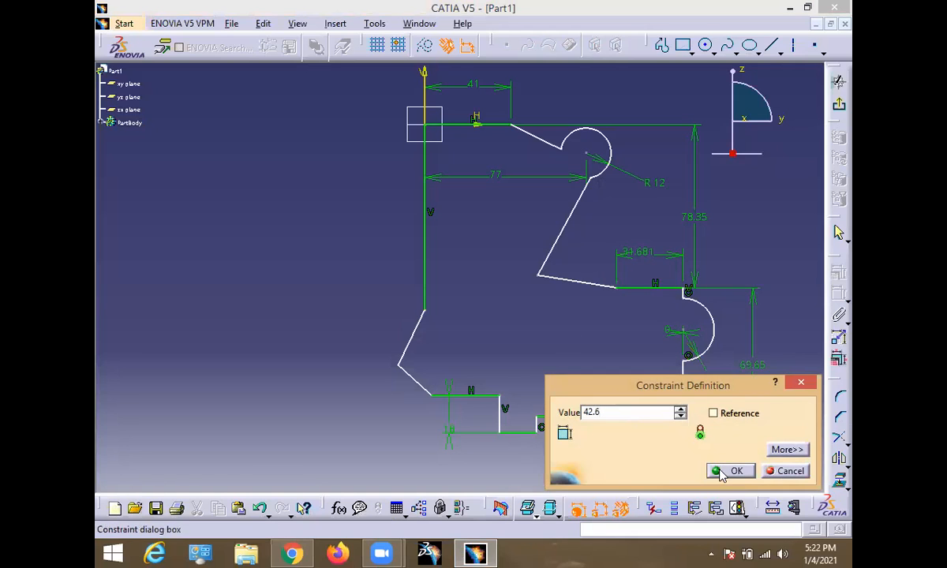
key(Return)
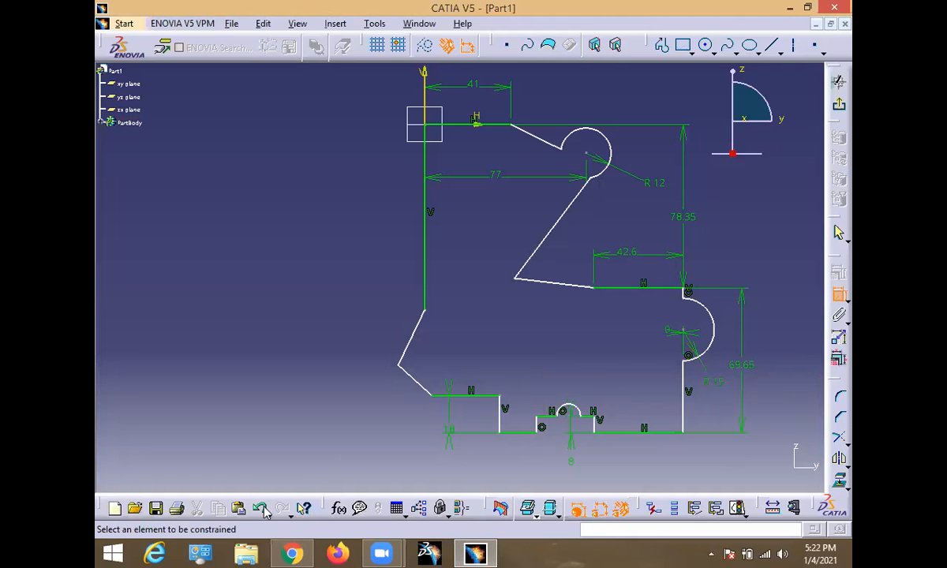
- Check the reference drawing in the browser and dimension the radius of the bottom notch's arc in CATIA at 10 mm
click(292, 553)
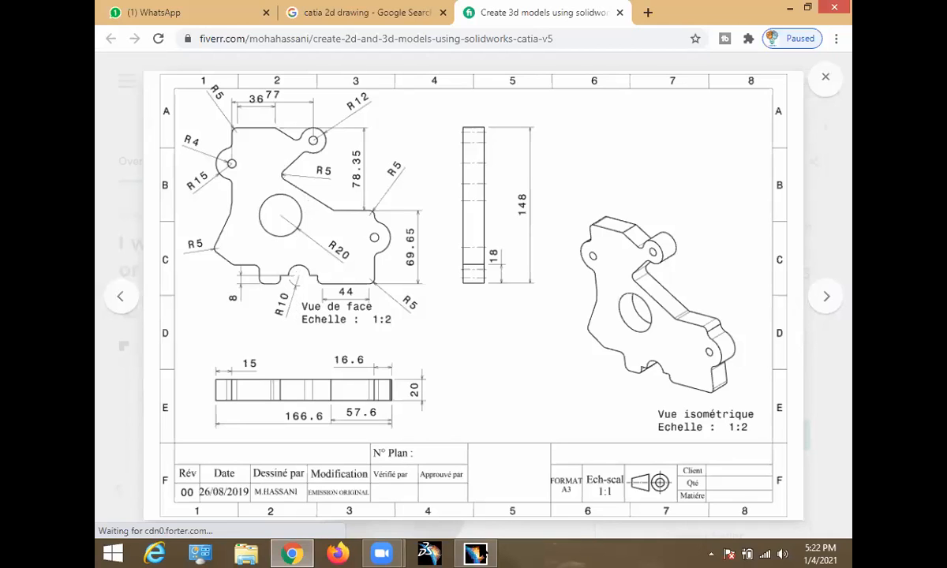
click(476, 554)
click(572, 408)
click(543, 358)
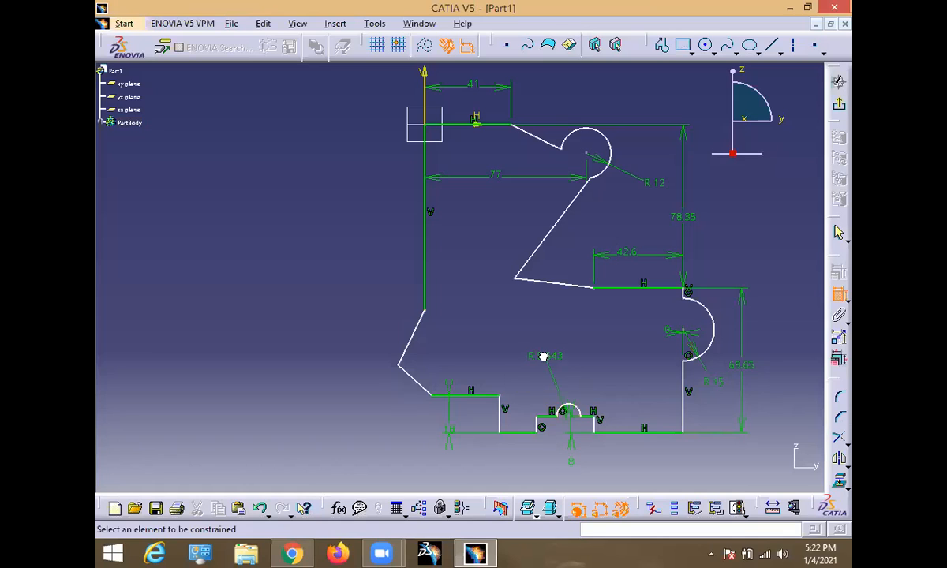
double_click(542, 357)
text(10)
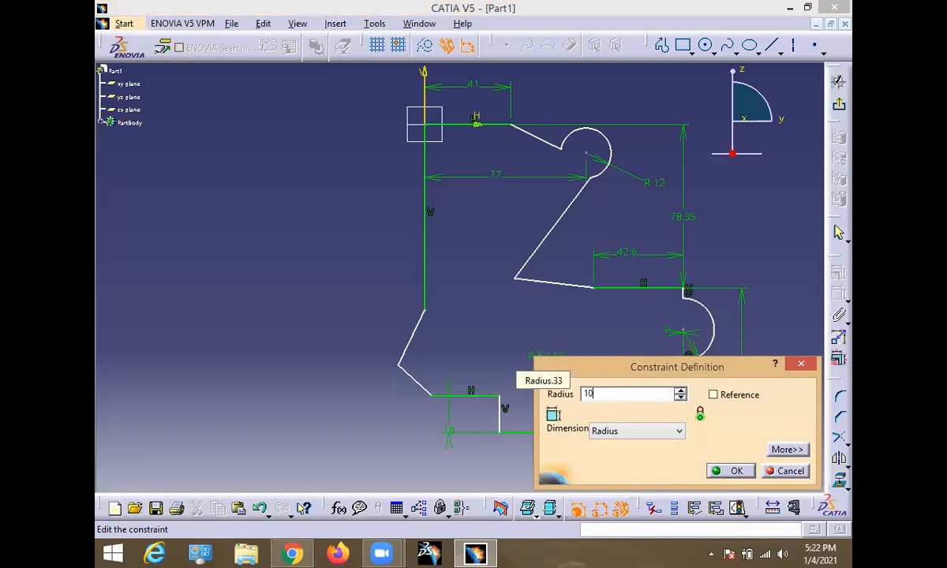
key(Return)
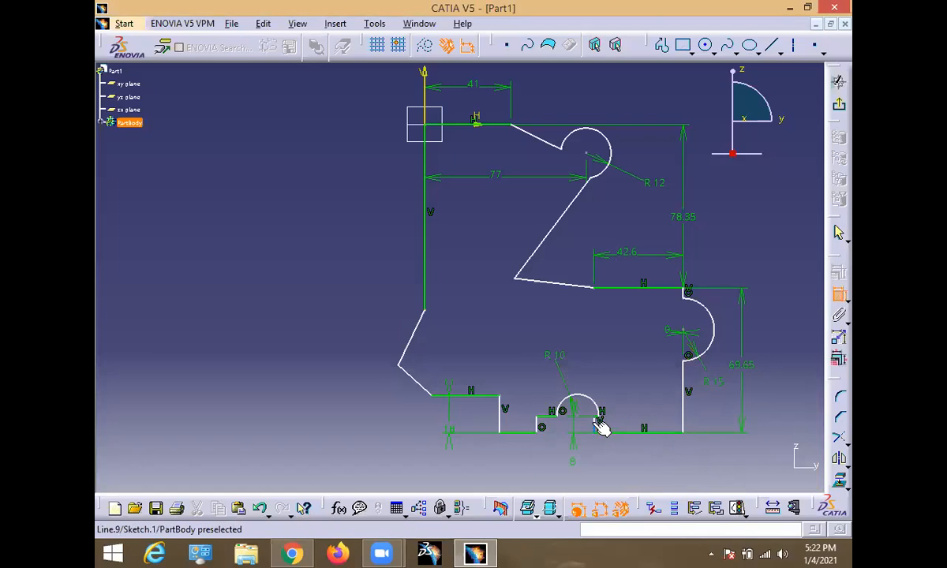
key(Escape)
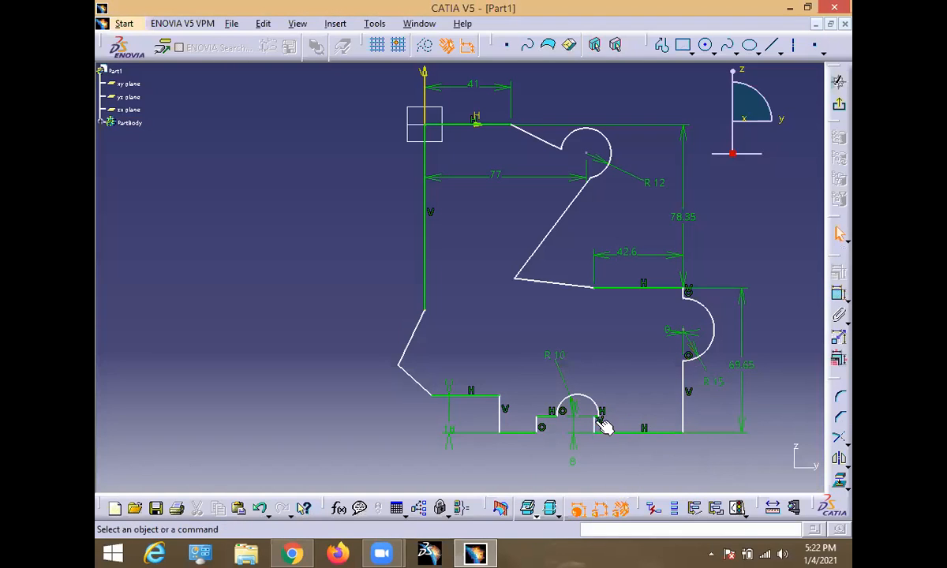
- Move the bottom notch's short right vertical edge outward, clear of the arc, and compare the profile with the reference drawing
drag(594, 422, 616, 430)
click(614, 458)
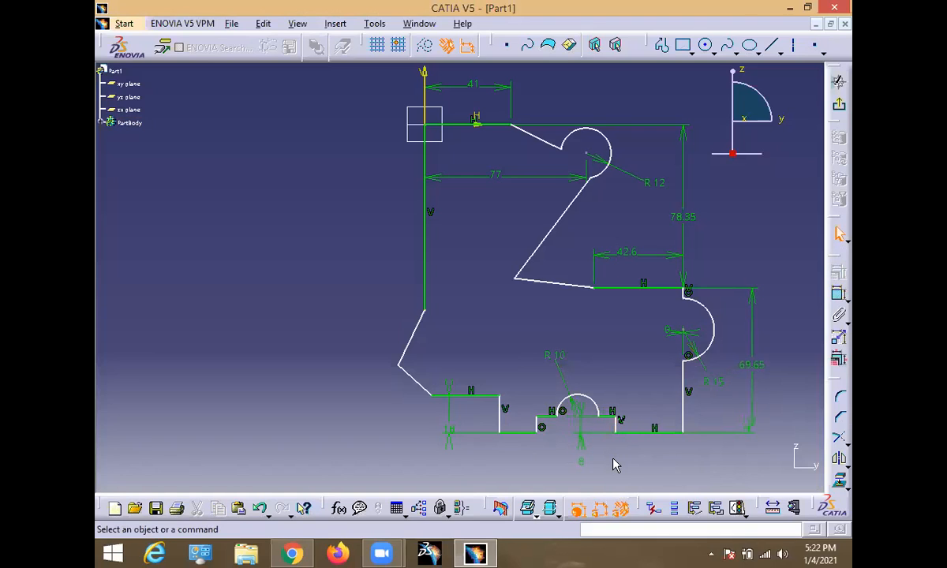
click(292, 554)
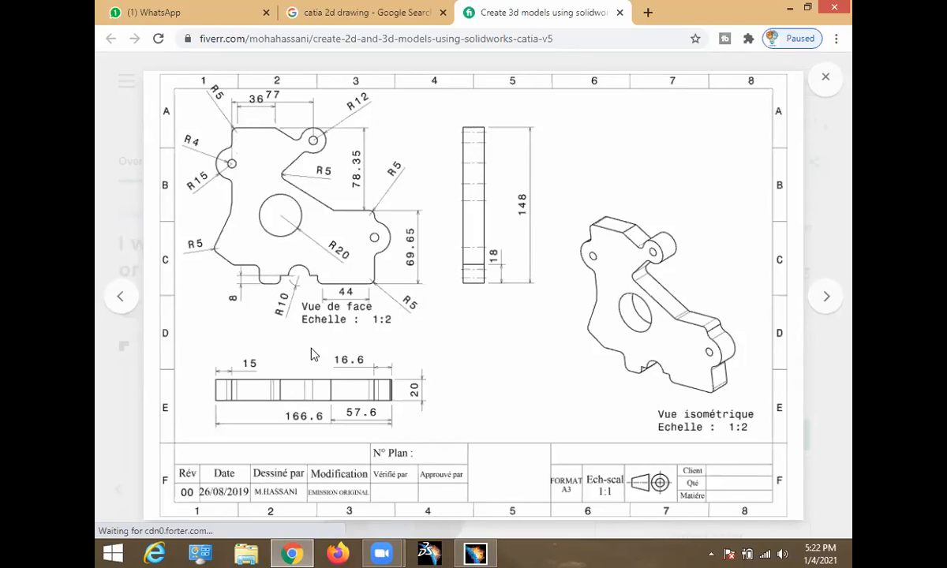
click(477, 553)
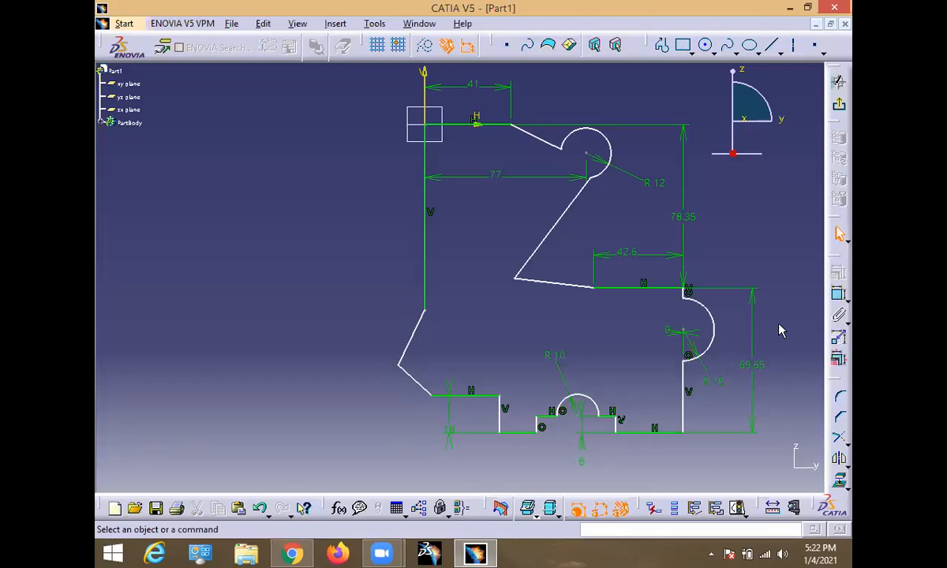
- Constrain the horizontal distance between the left vertical edge and the profile's lower-left outer corner to 15 mm
click(837, 294)
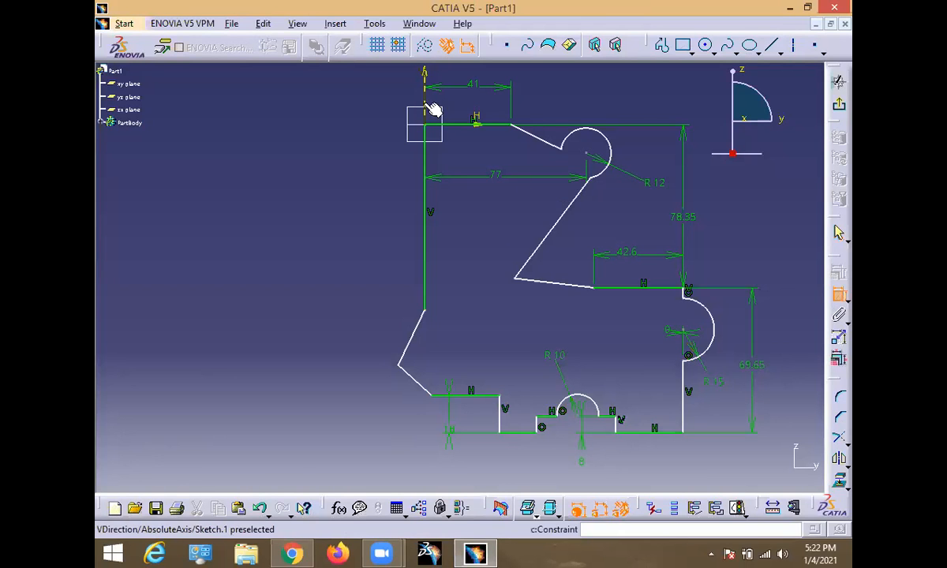
click(433, 227)
click(399, 366)
click(386, 247)
double_click(386, 247)
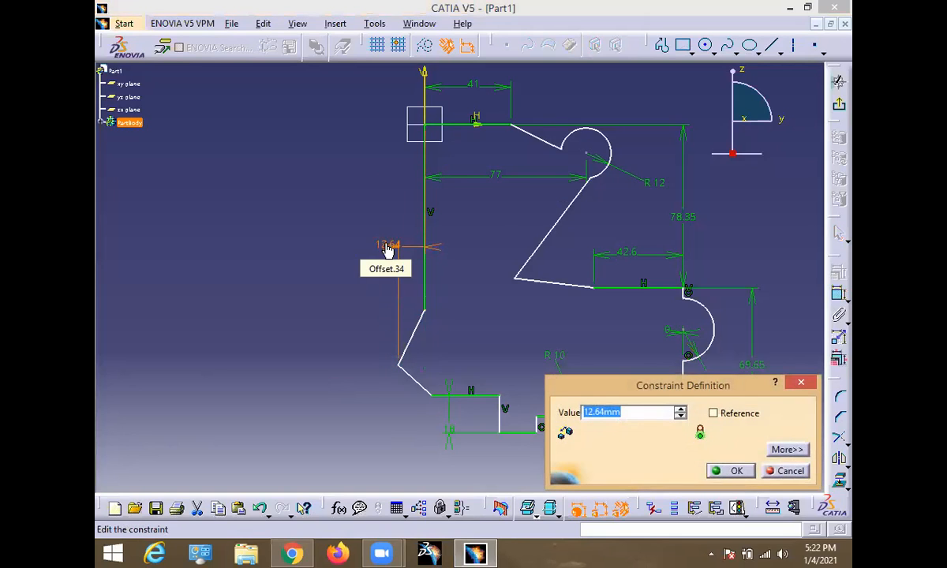
text(15)
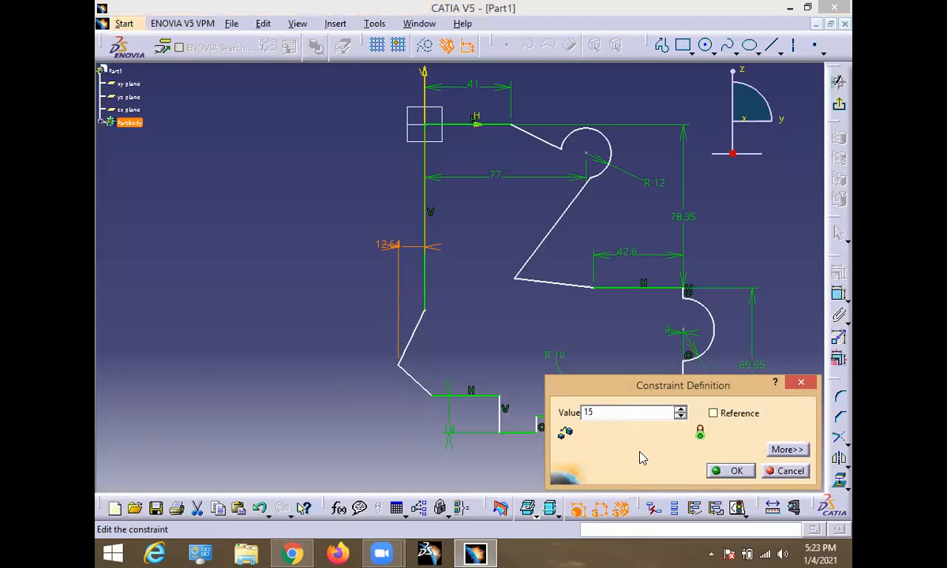
click(729, 470)
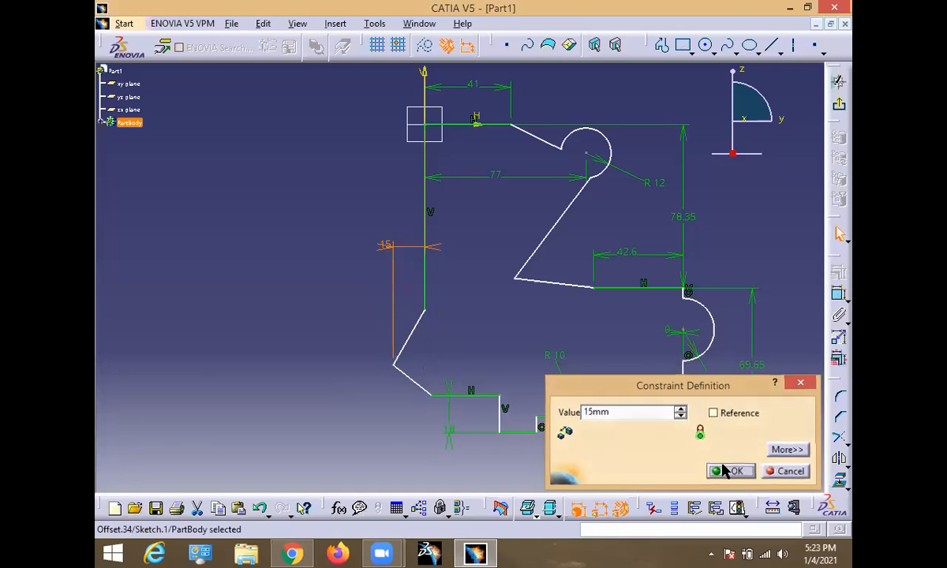
click(514, 343)
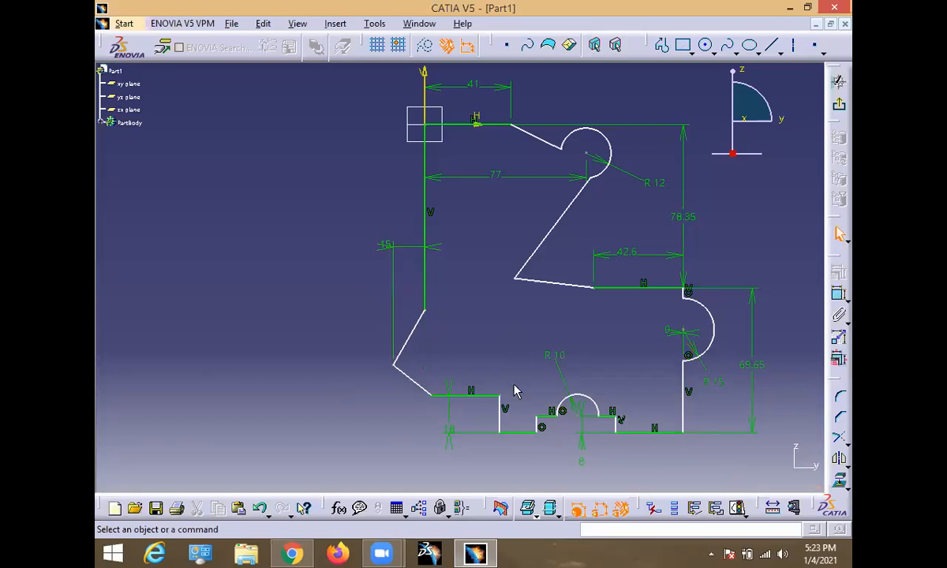
- Check the reference drawing and move the inner corner of the V-shaped recess upward and slightly to the right
click(294, 552)
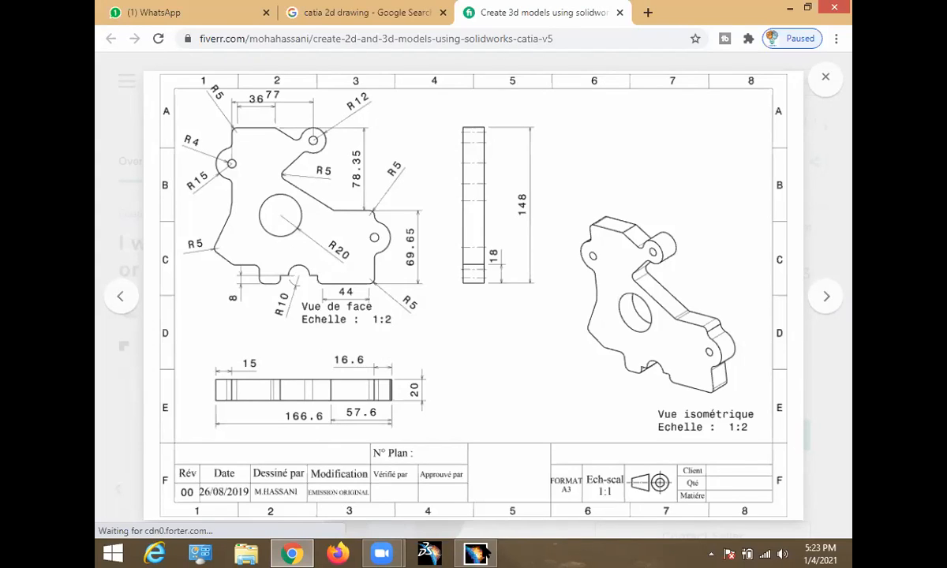
key(alt+Tab)
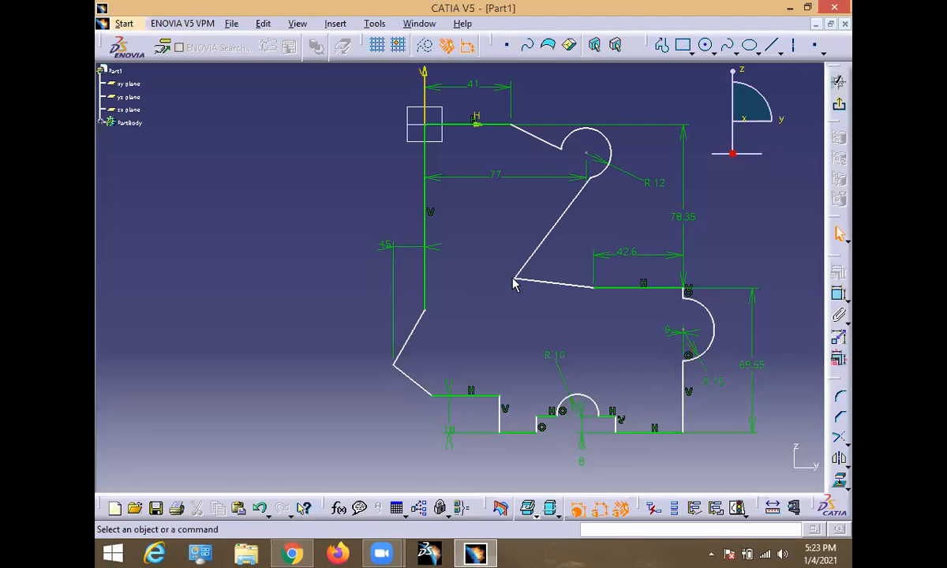
mouse_move(513, 276)
mouse_down()
mouse_move(522, 234)
mouse_move(524, 256)
mouse_up()
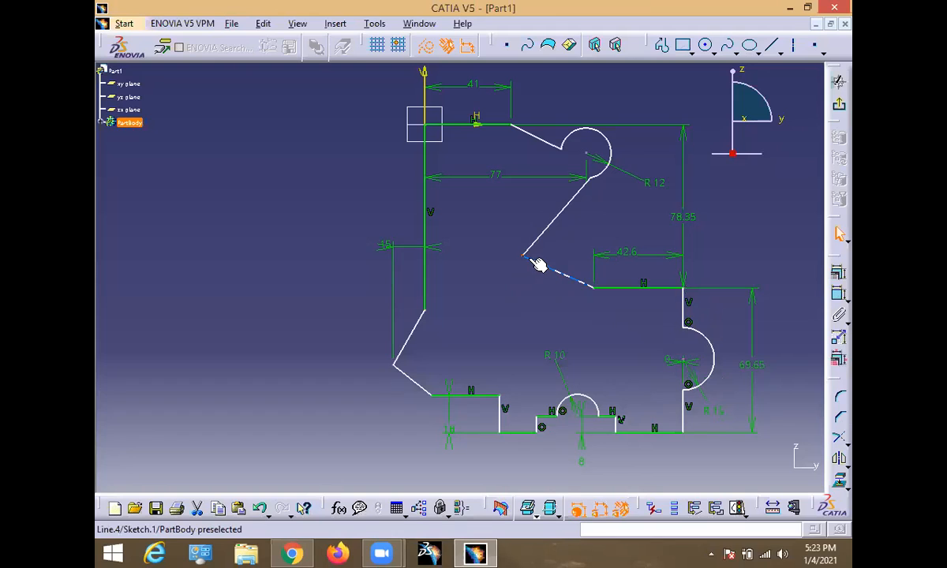
mouse_move(524, 255)
mouse_down()
mouse_move(529, 194)
mouse_move(507, 218)
mouse_move(515, 275)
mouse_move(527, 254)
mouse_up()
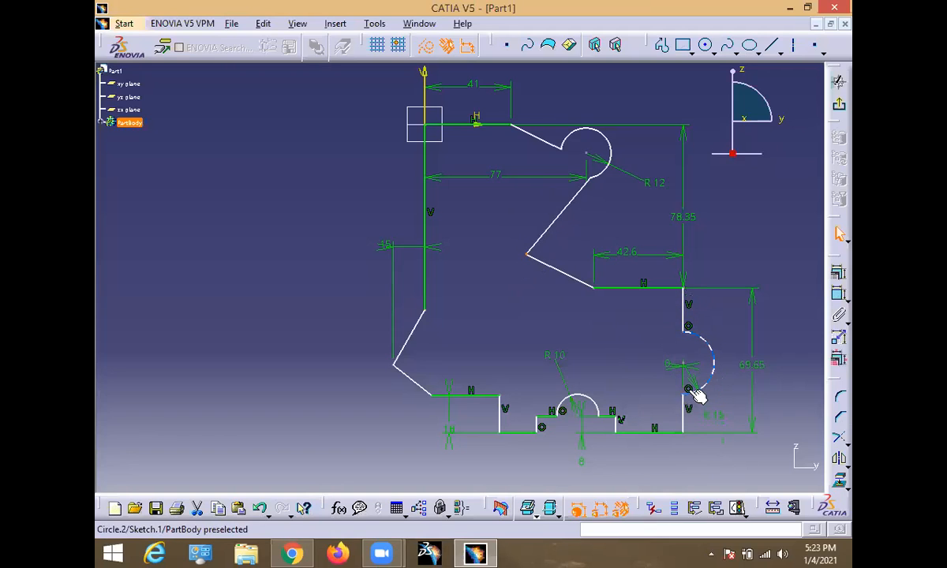
- Delete the coincidence constraint linking the right lug arc's upper endpoint to the recess's lower sloped line
click(689, 390)
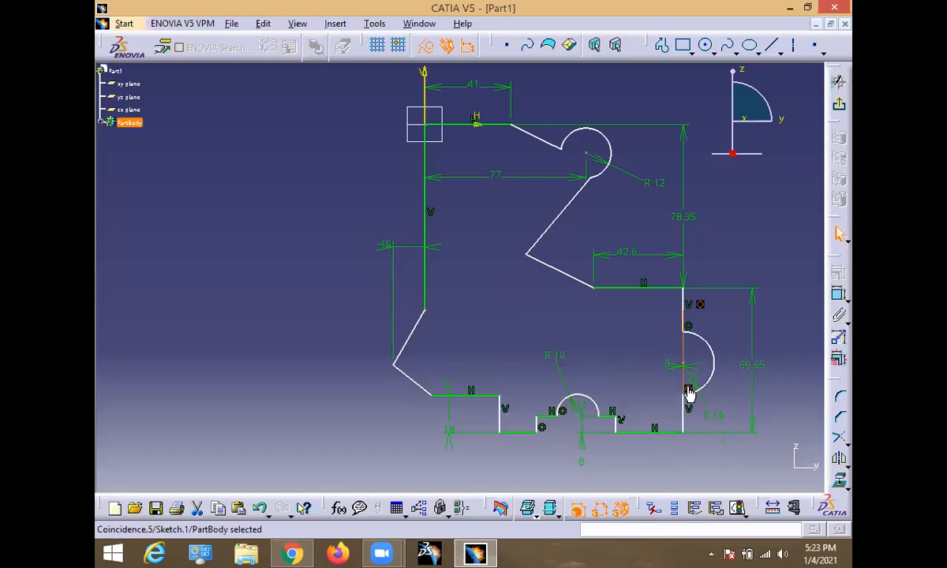
click(689, 327)
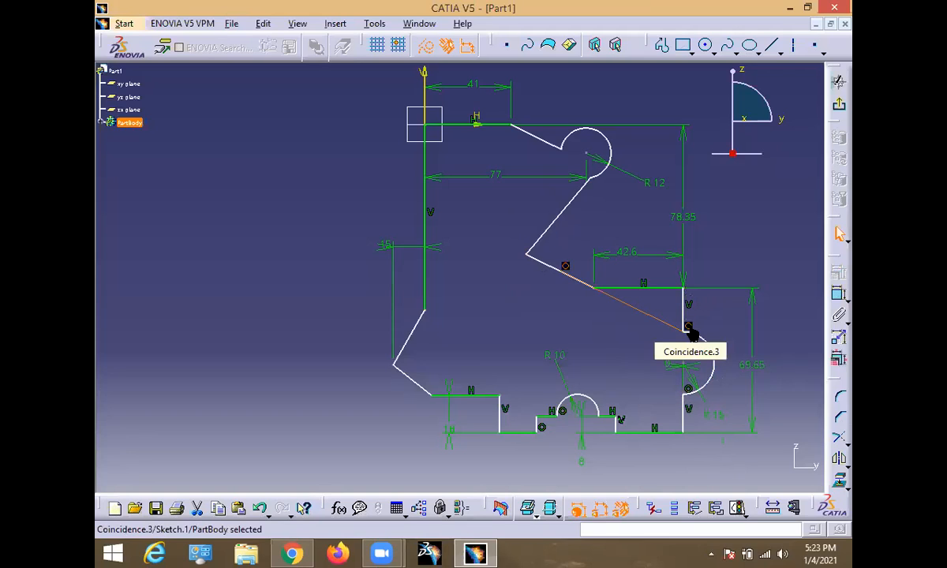
key(Delete)
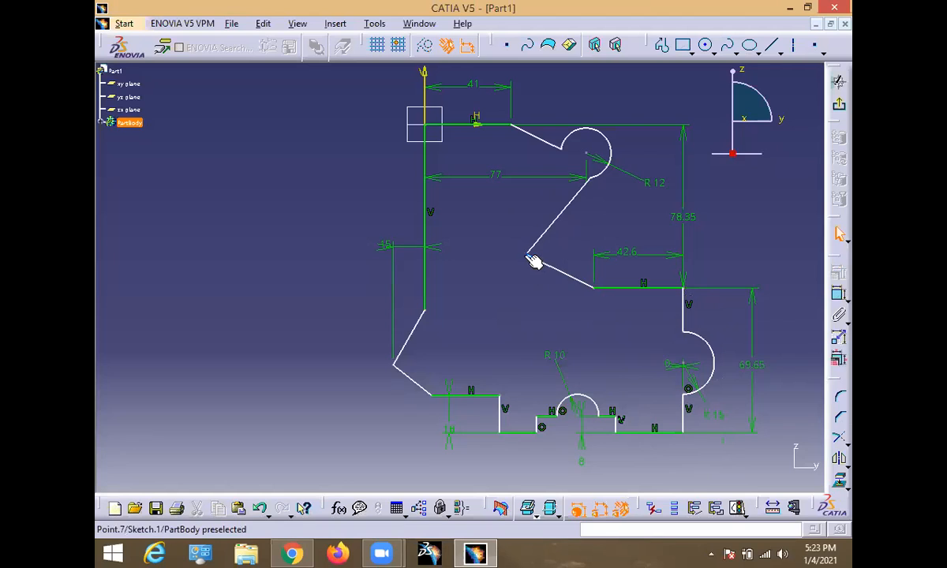
- Raise the V-shaped recess's inner corner further to steepen its lower sloped line, and compare it with the reference drawing
mouse_move(524, 256)
mouse_down()
mouse_move(514, 230)
mouse_move(553, 227)
mouse_move(534, 226)
mouse_up()
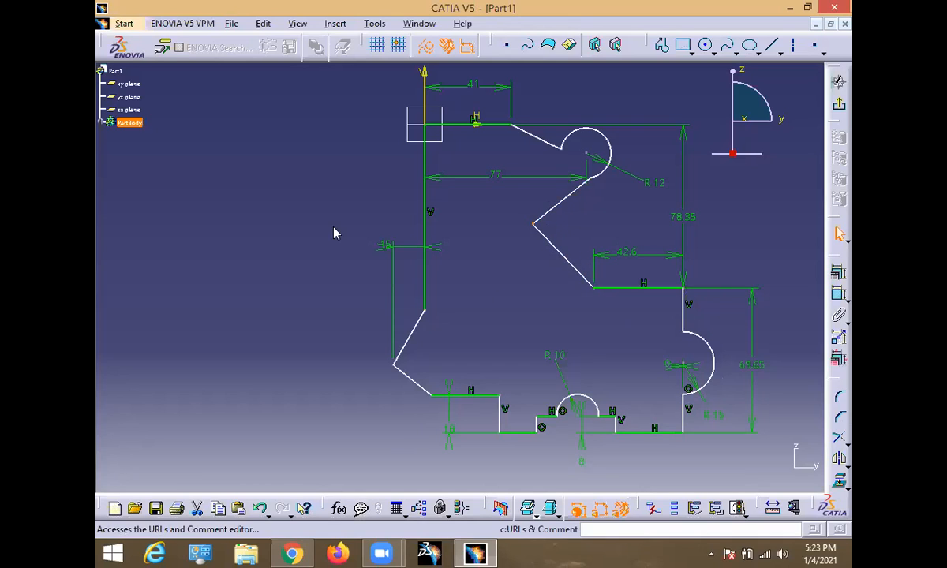
key(alt+Tab)
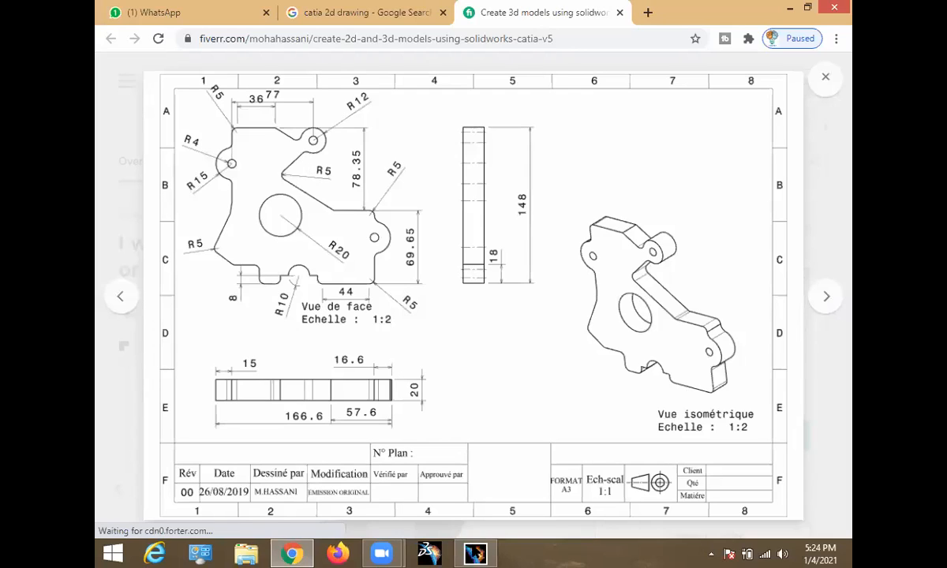
- Shift the junction between the R12 lug arc and the recess's upper sloped line slightly along the arc, and compare it with the reference drawing
key(alt+Tab)
click(567, 172)
drag(567, 173, 574, 180)
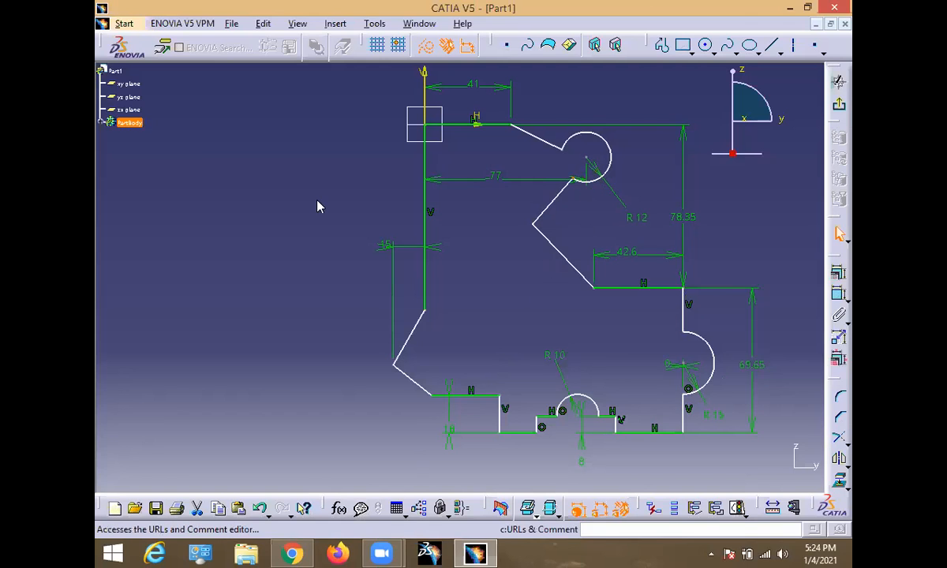
key(alt+Tab)
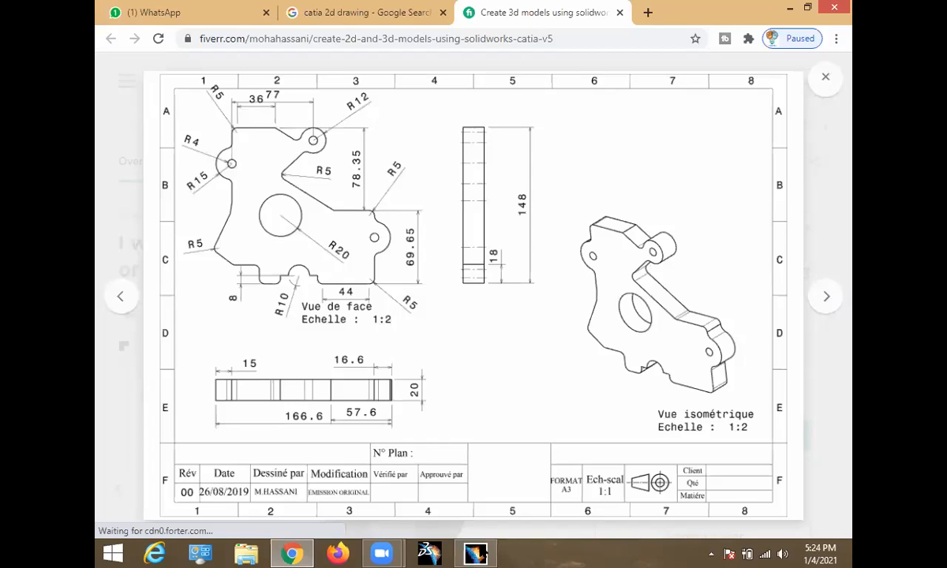
key(alt+Tab)
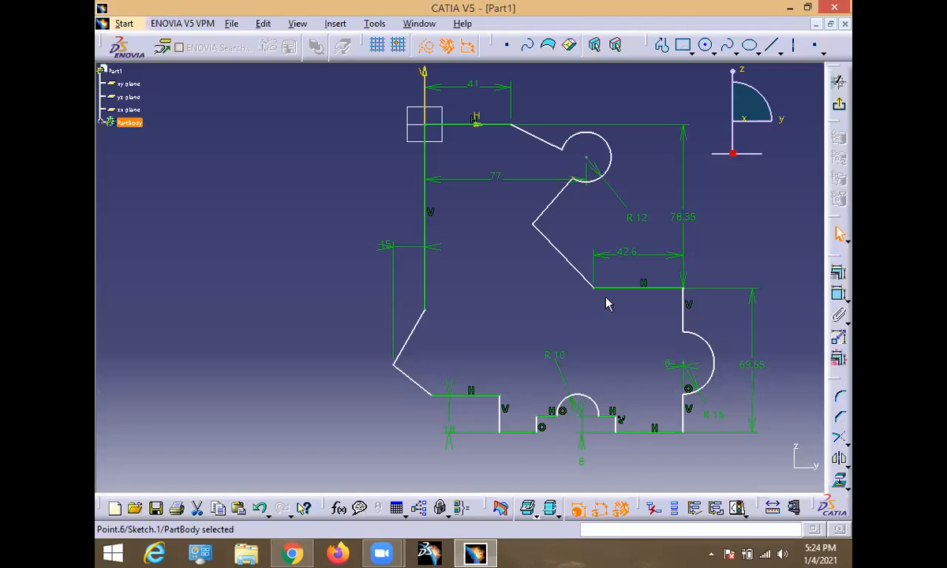
- Check the reference drawing and sketch a circle about 19 mm in diameter, centred on the R12 lug arc
click(304, 552)
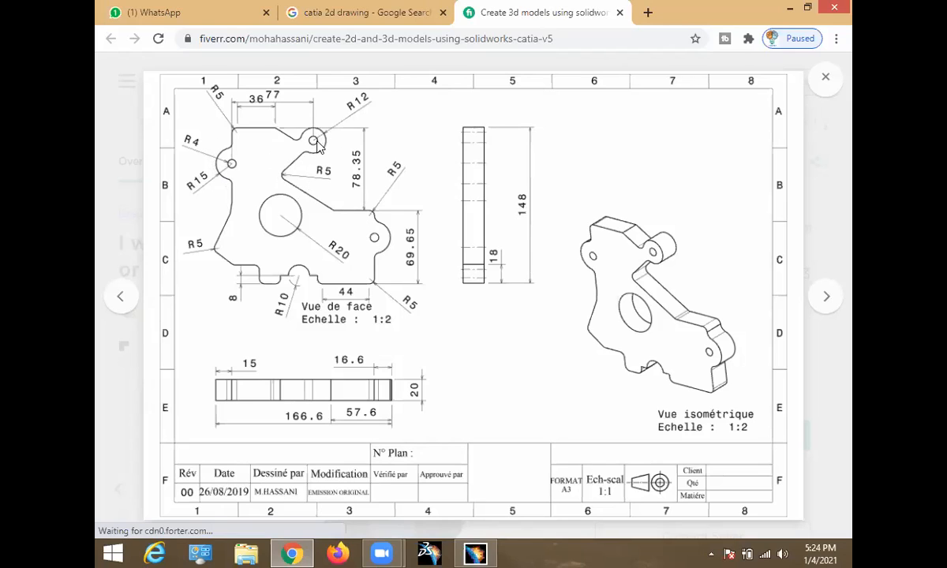
click(486, 552)
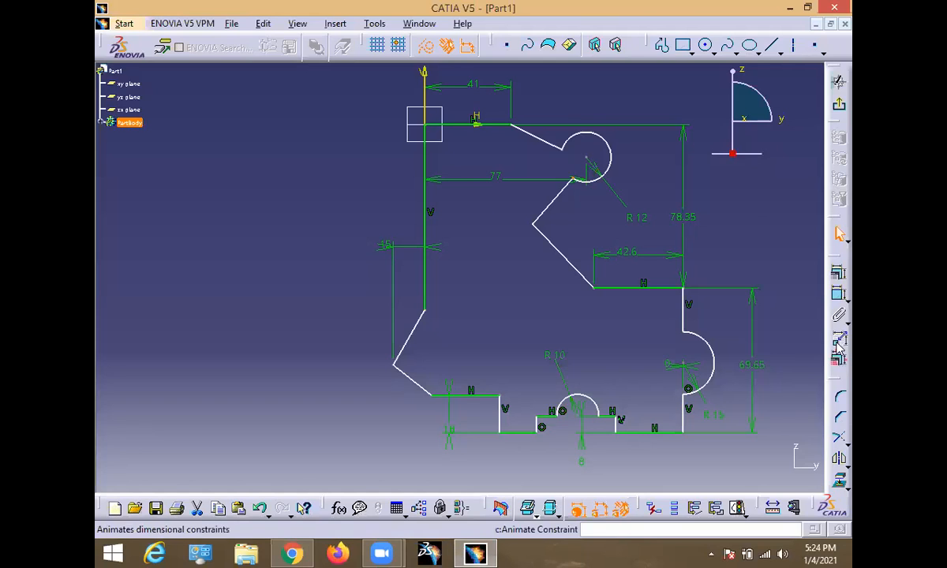
click(708, 49)
click(585, 158)
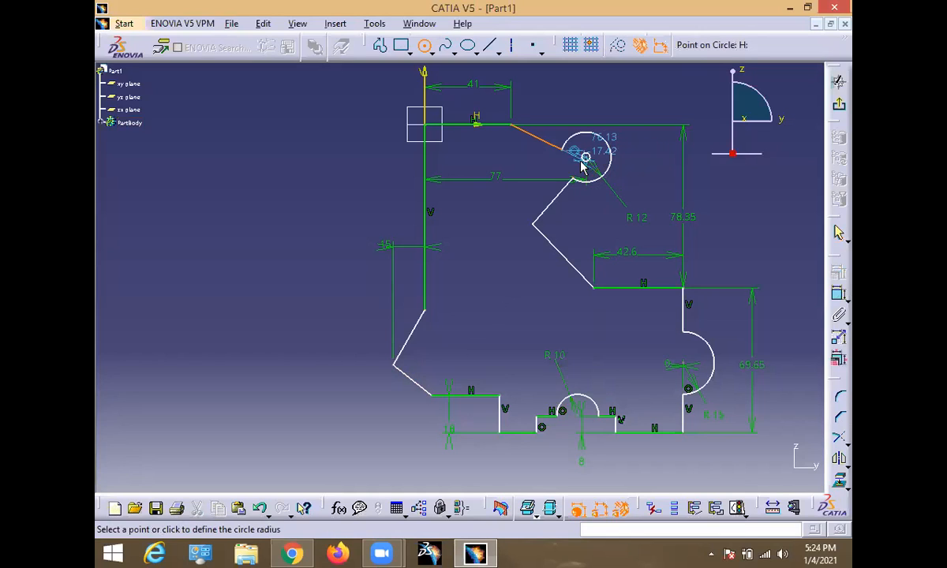
click(567, 172)
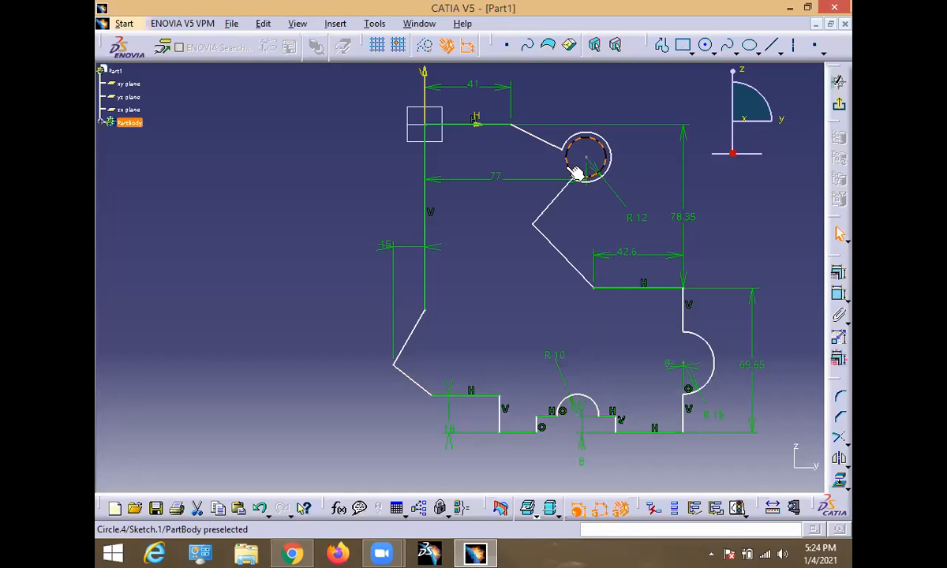
- Constrain the diameter of the circle in the R12 lug to 8 mm
click(838, 294)
click(614, 155)
click(642, 150)
double_click(646, 144)
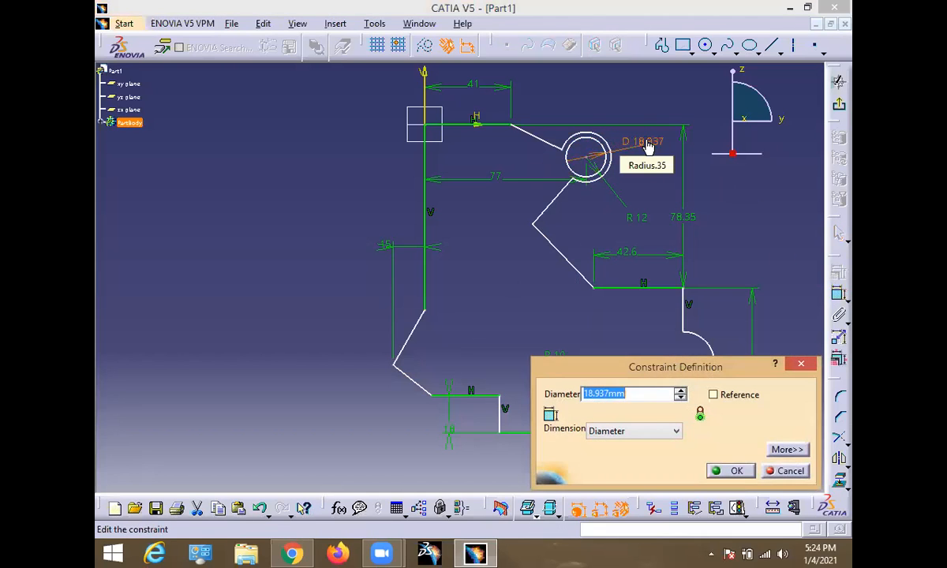
text(8)
key(Return)
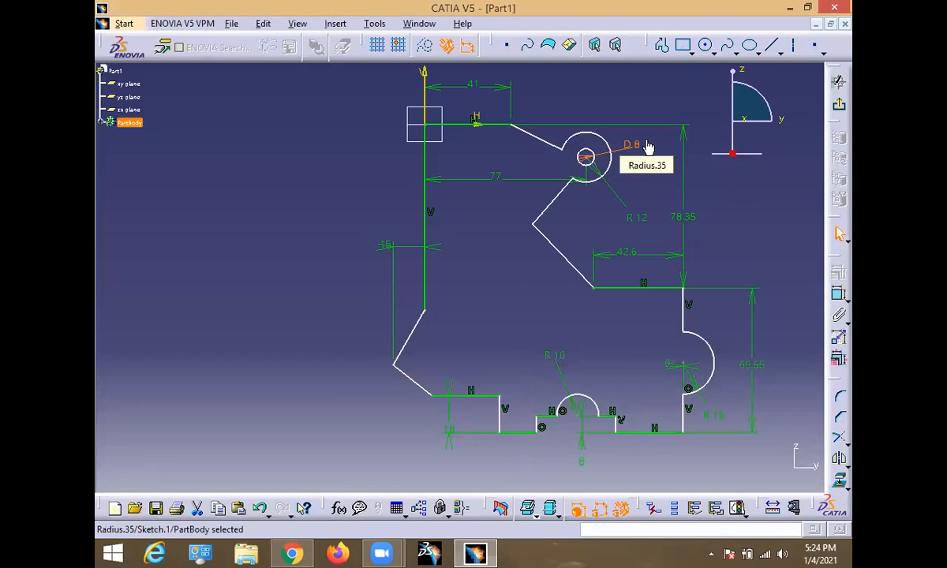
click(730, 234)
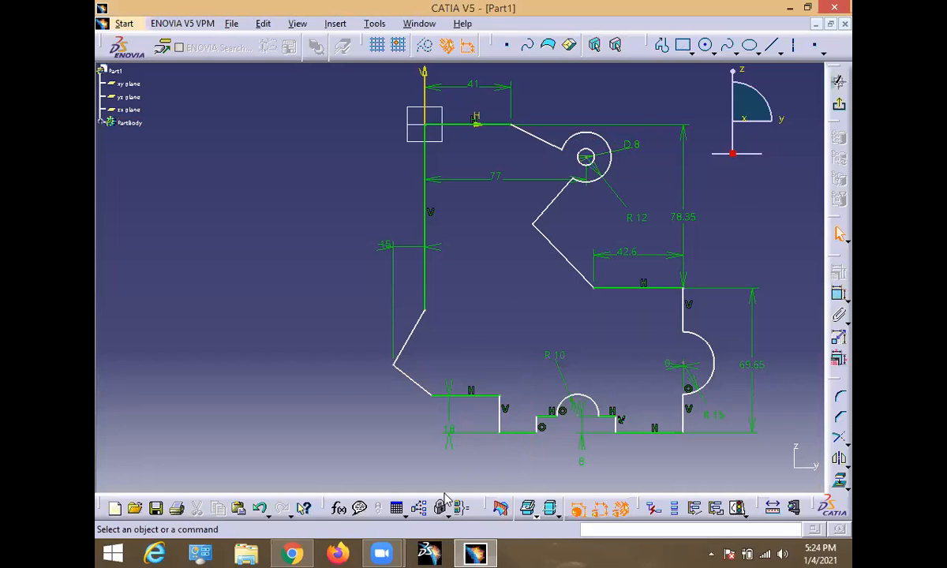
- Check the reference drawing and sketch a circle about 22 mm in diameter, centred on the R15 lug arc
click(306, 551)
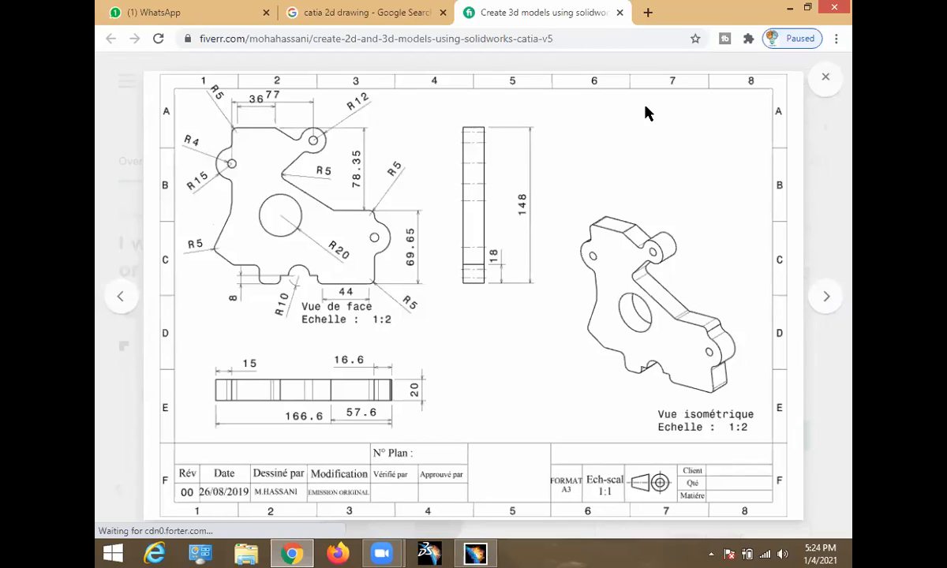
key(alt+Tab)
click(424, 45)
click(683, 363)
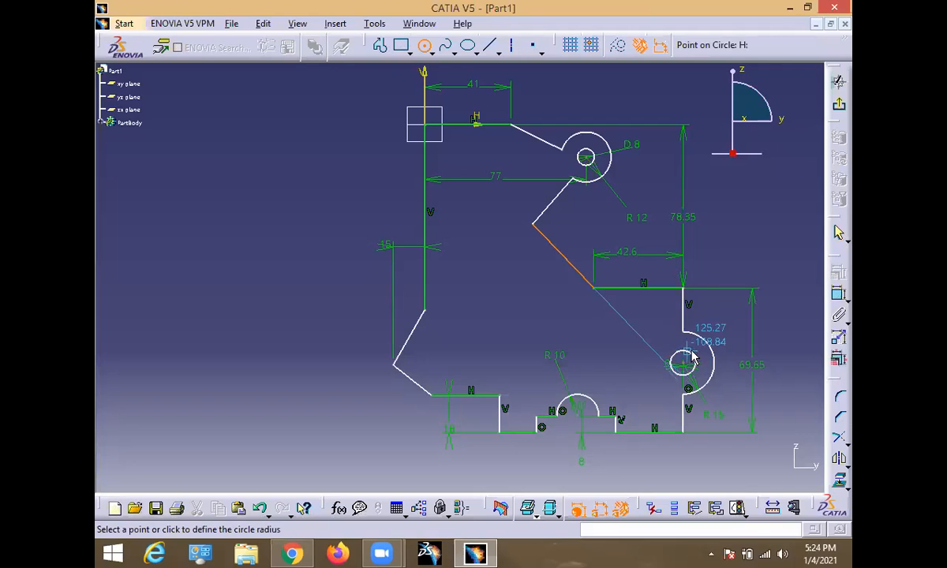
click(660, 360)
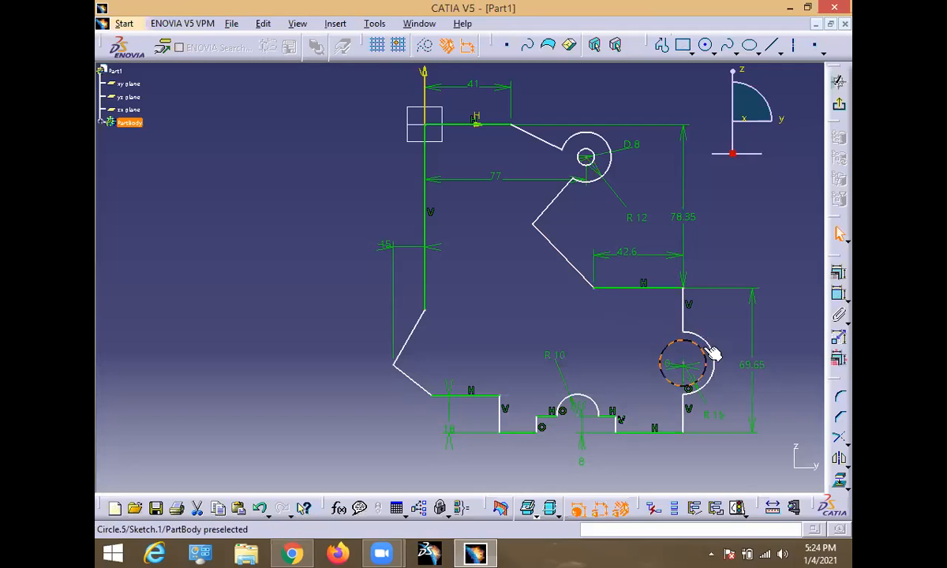
- Constrain the diameter of the circle in the R15 lug to 8 mm
click(777, 351)
click(838, 293)
click(699, 356)
double_click(777, 316)
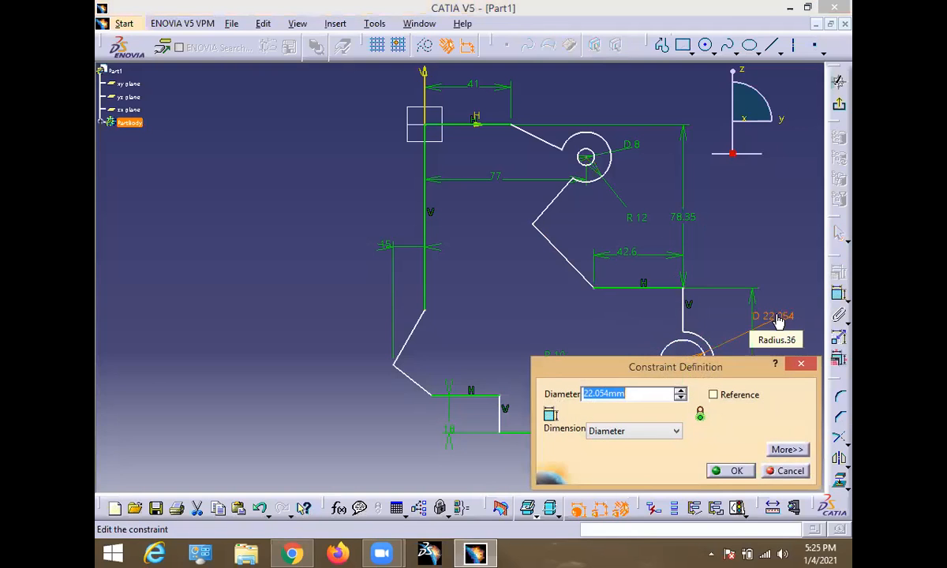
text(8)
key(Return)
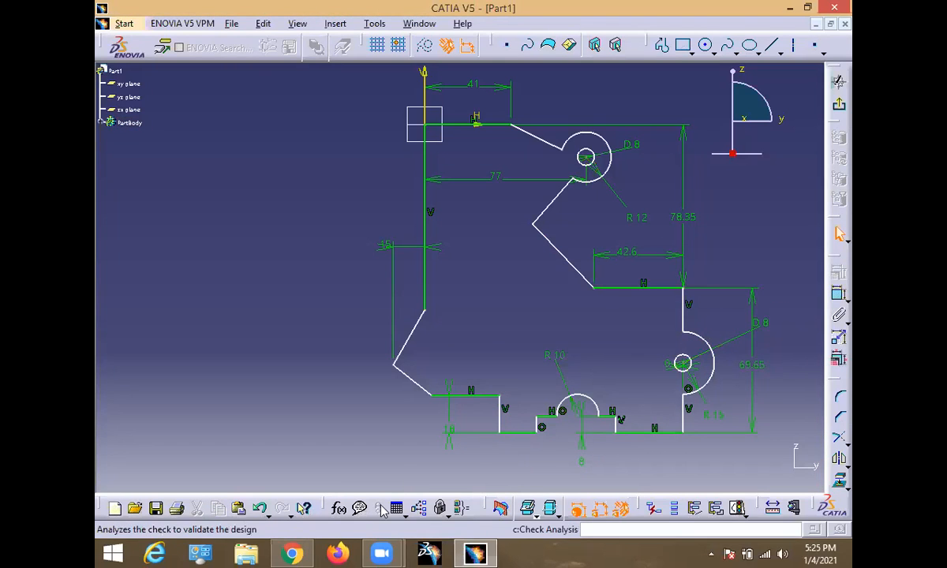
- Check the reference drawing and sketch a circle about 14 mm in diameter, centred on the upper part of the left vertical edge
click(291, 553)
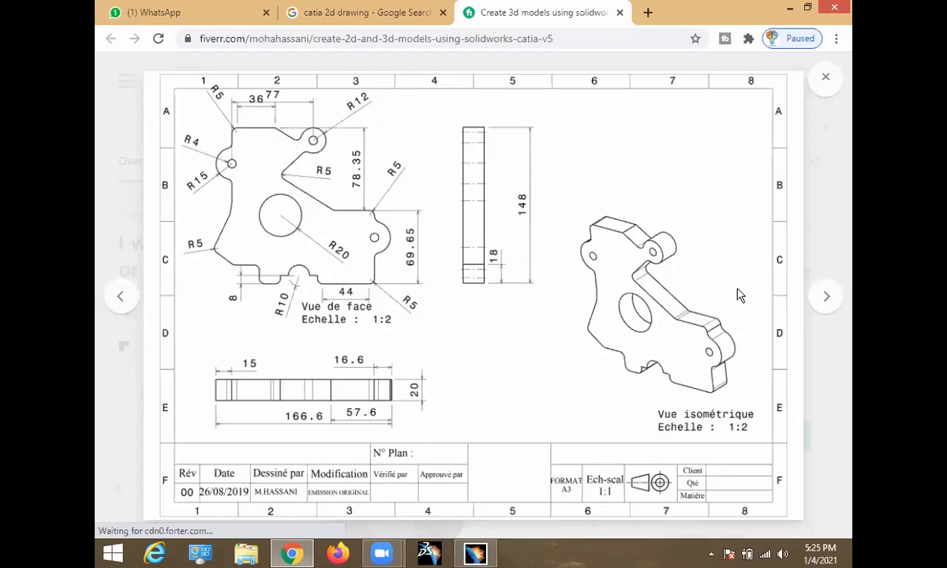
key(alt+Tab)
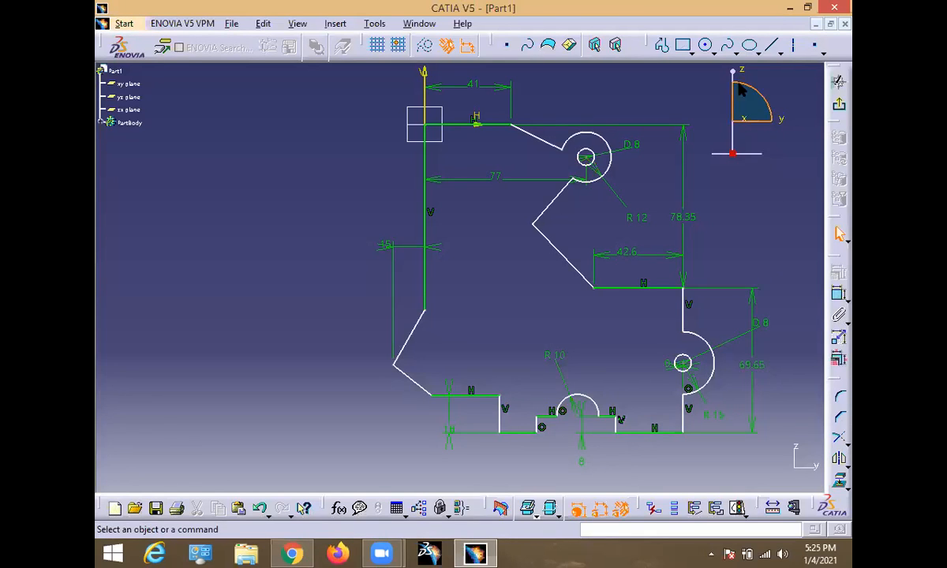
click(693, 46)
click(424, 161)
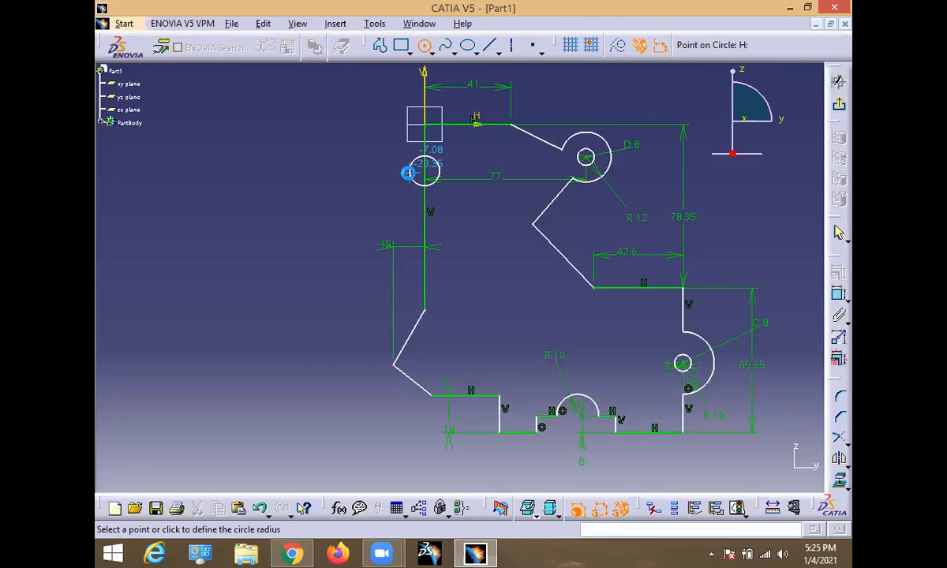
click(408, 173)
click(425, 168)
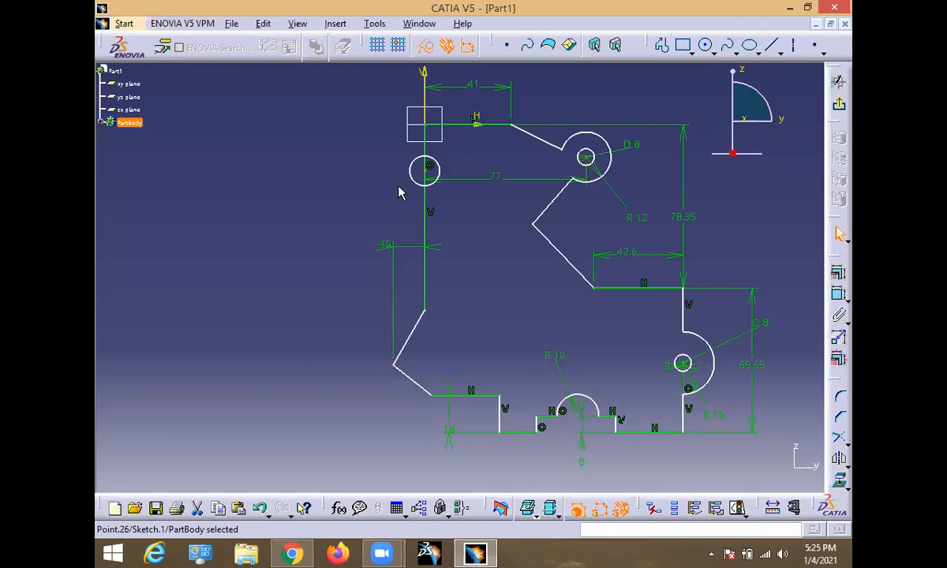
- Sketch a larger concentric circle about 32 mm in diameter around the circle on the left vertical edge
click(706, 45)
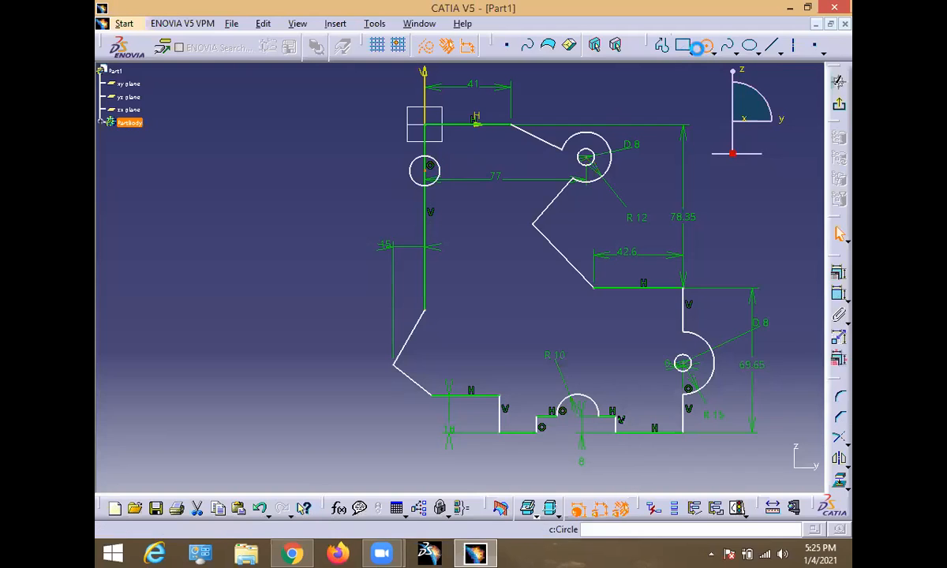
click(426, 170)
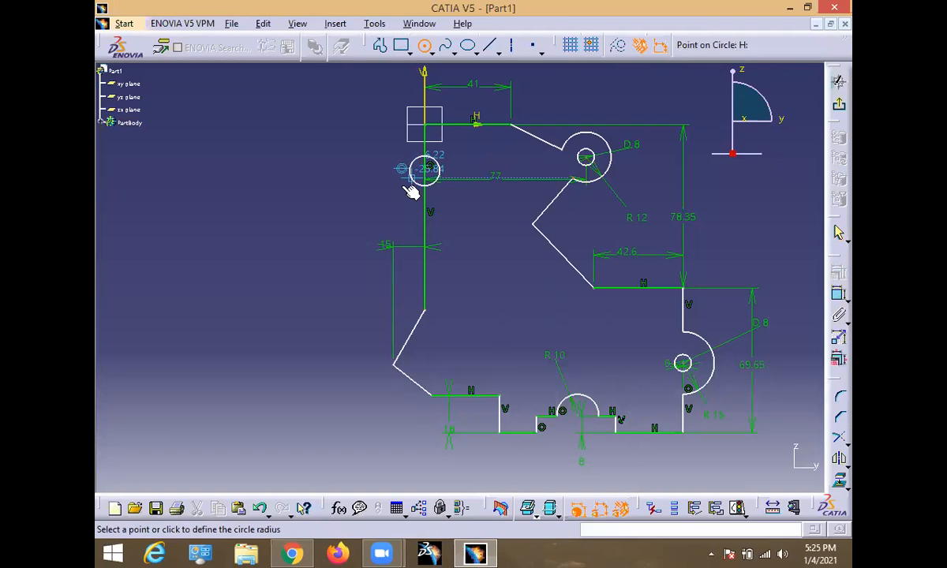
click(410, 200)
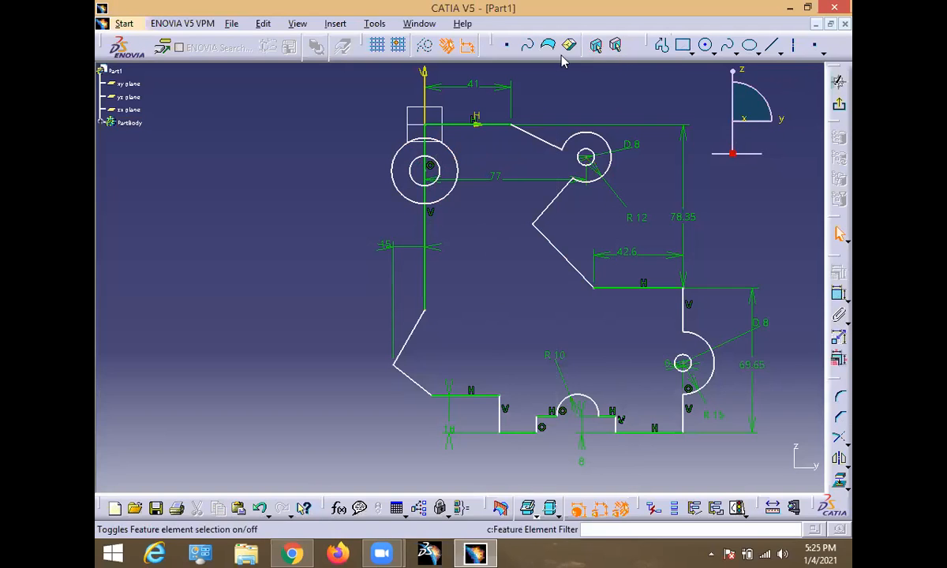
- Constrain the diameter of the inner circle on the left vertical edge to 8 mm
click(433, 177)
click(475, 246)
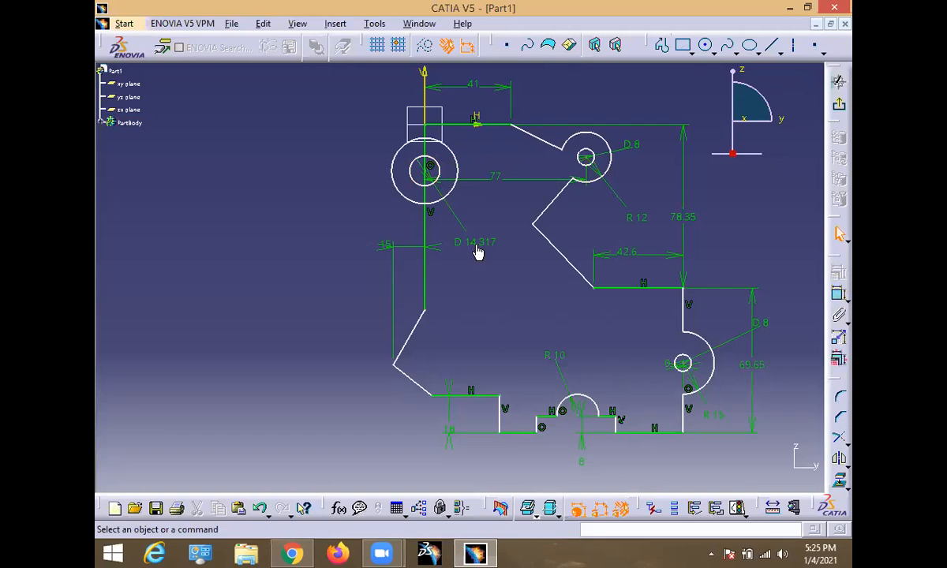
double_click(476, 243)
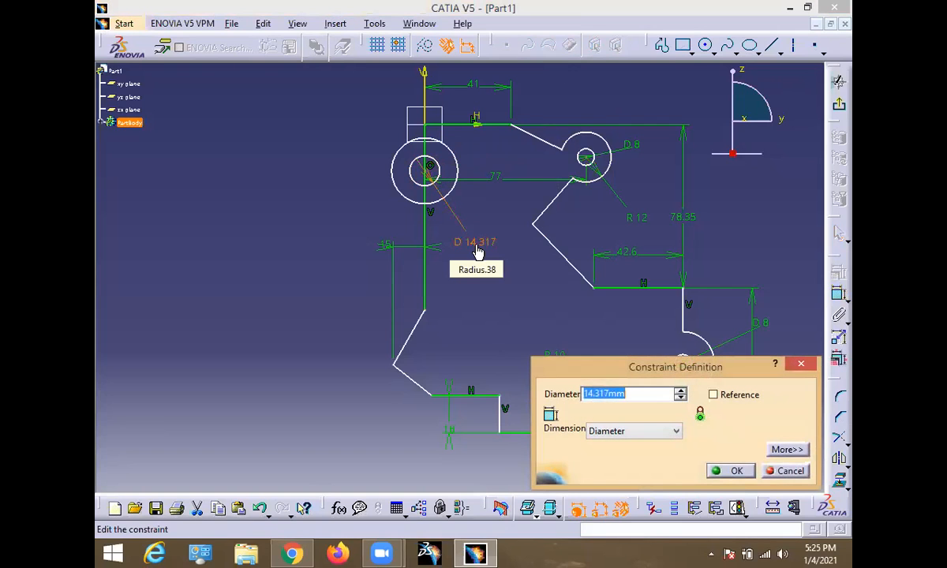
text(8)
key(Return)
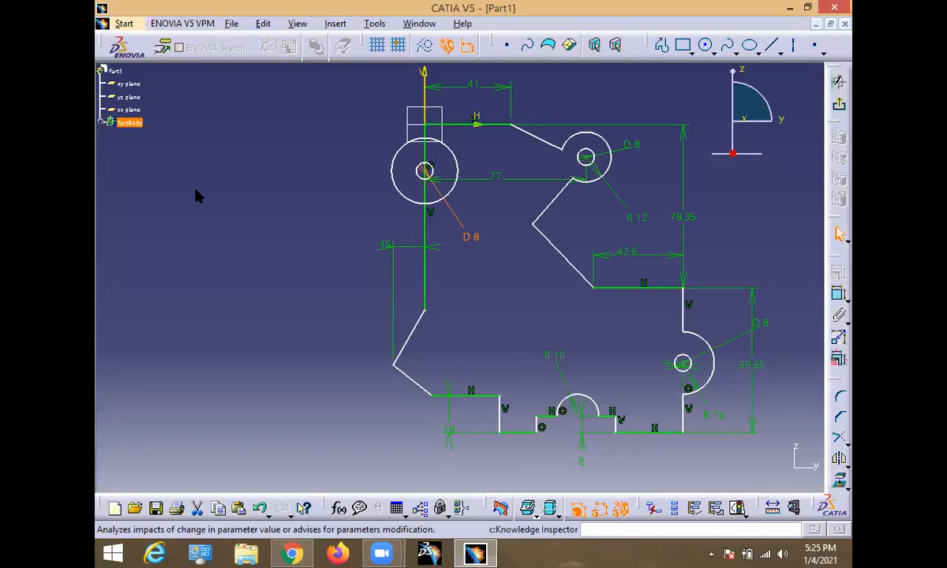
- Constrain the diameter of the outer circle on the left vertical edge to 30 mm
click(401, 193)
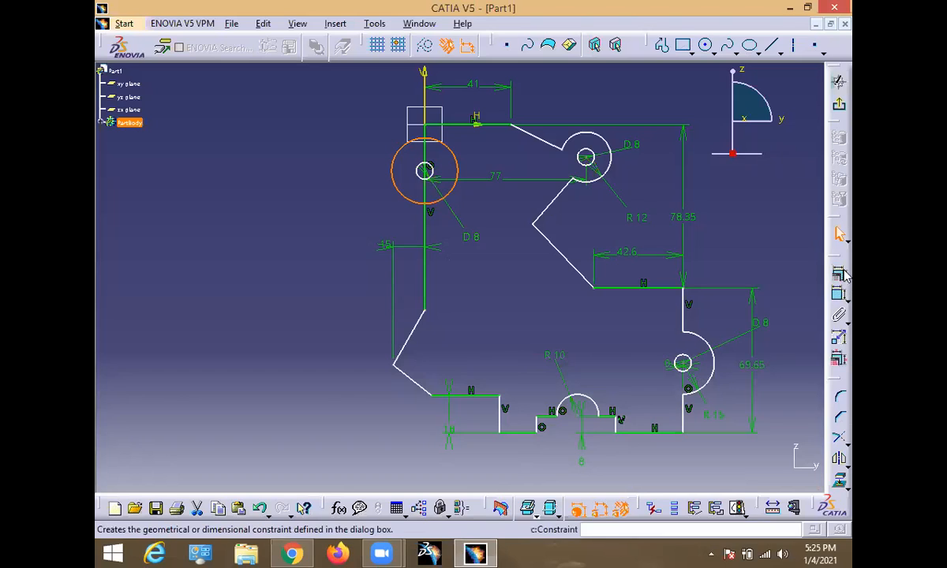
click(838, 293)
click(338, 217)
double_click(335, 213)
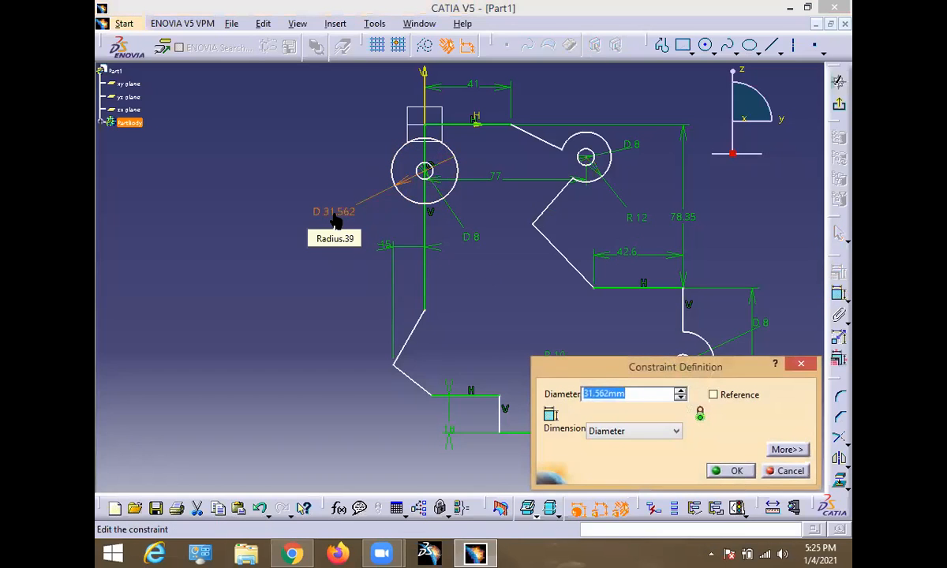
text(30)
key(Return)
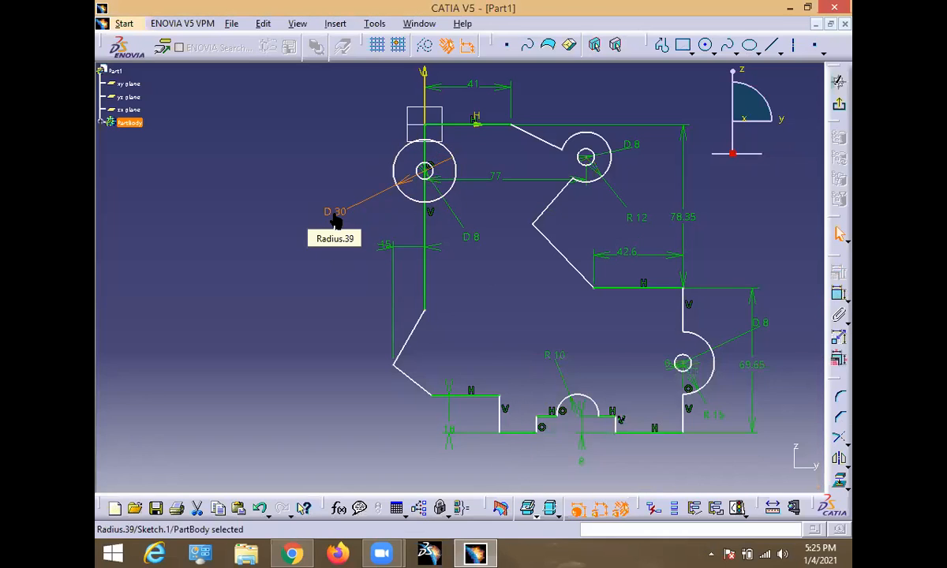
- Check the reference drawing and quick-trim the left vertical edge's portions between the 30 mm circle and the 8 mm hole
click(292, 554)
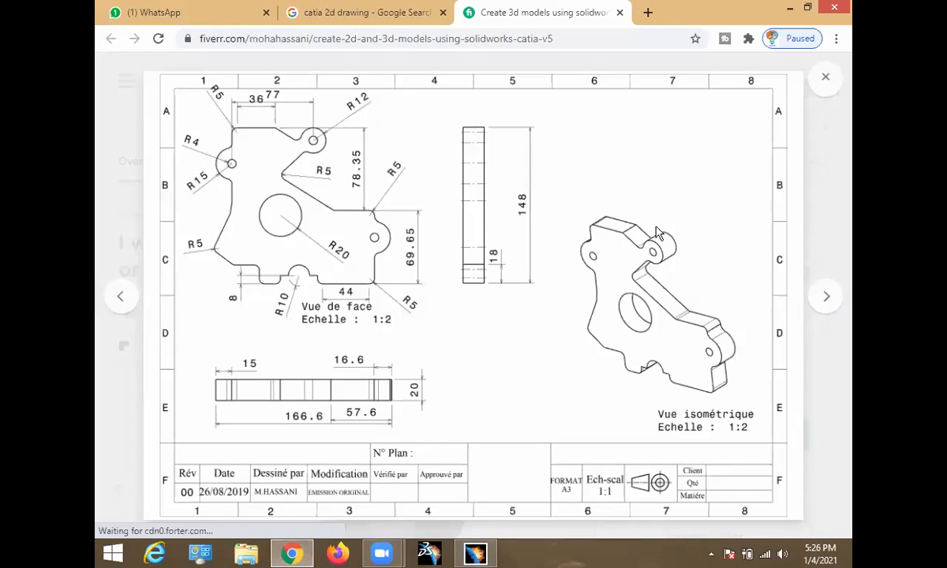
key(alt+Tab)
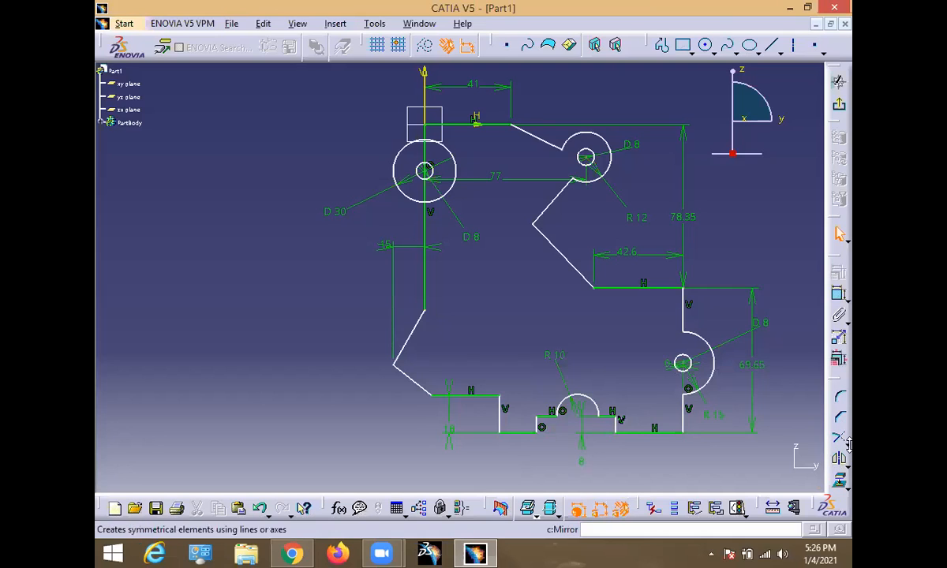
click(848, 445)
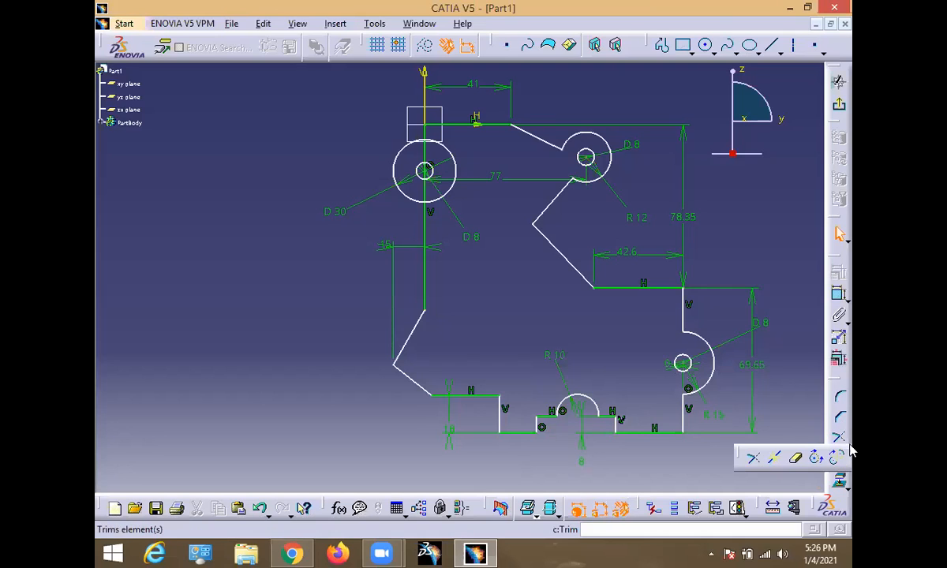
click(797, 459)
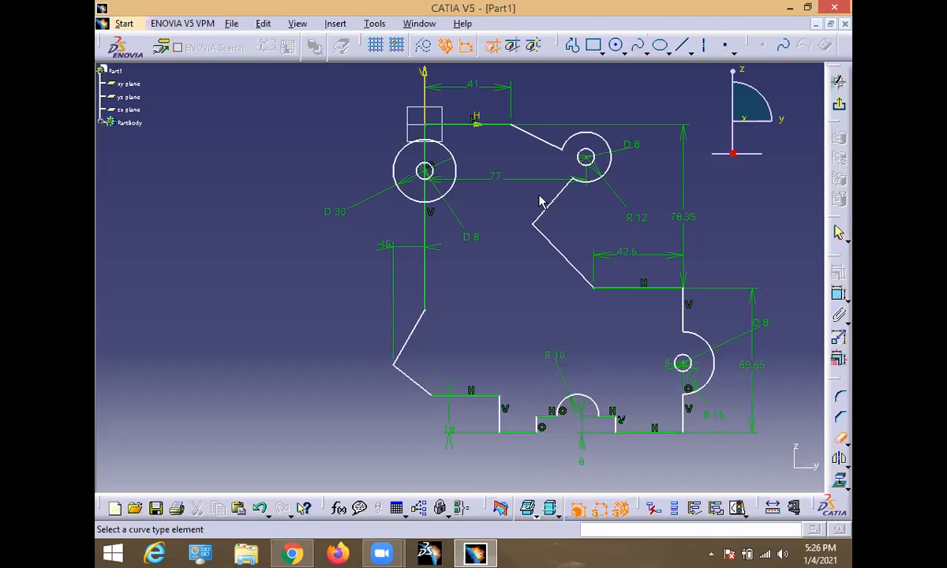
click(426, 192)
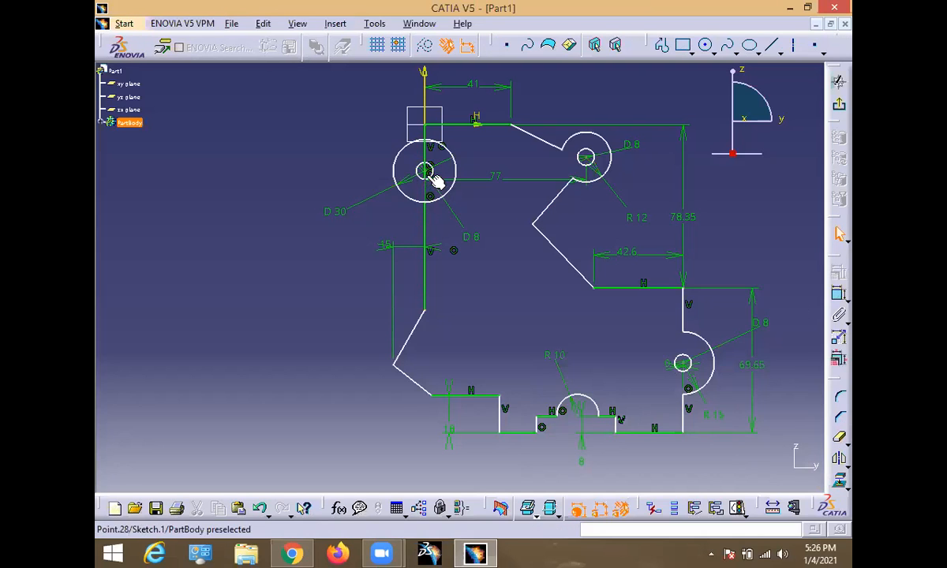
click(423, 153)
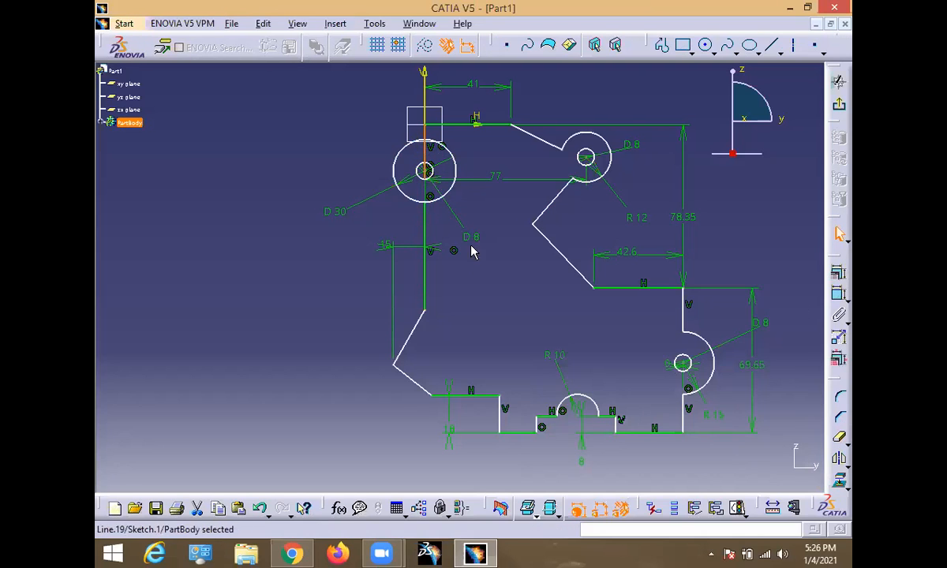
click(818, 447)
click(838, 440)
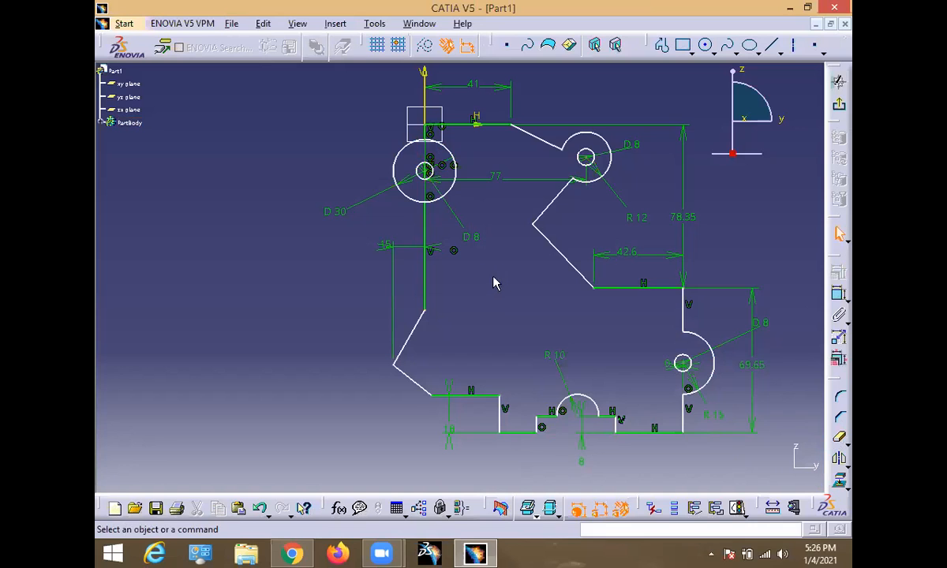
- Delete the vertical edge segment inside the 30 mm circle and quick-trim the circle's inner half, leaving the outward lug arc around the 8 mm hole
mouse_move(478, 359)
ctrl+middle_down()
mouse_move(442, 156)
mouse_move(453, 521)
ctrl+middle_up()
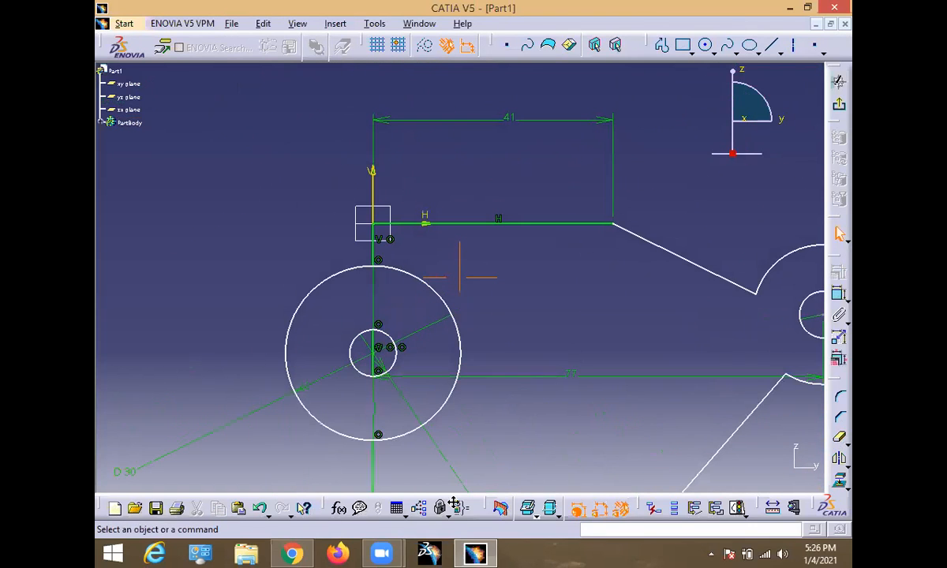
click(378, 364)
key(Delete)
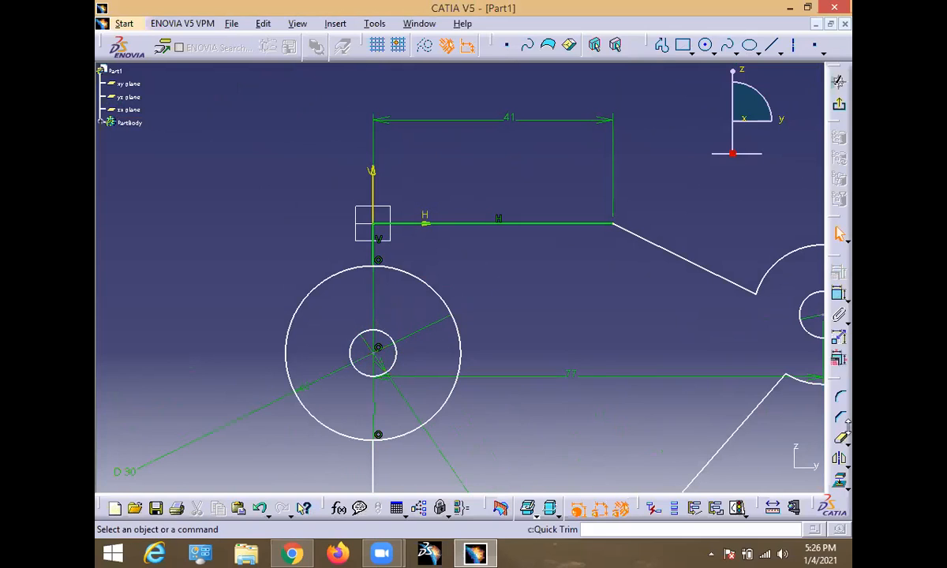
click(458, 327)
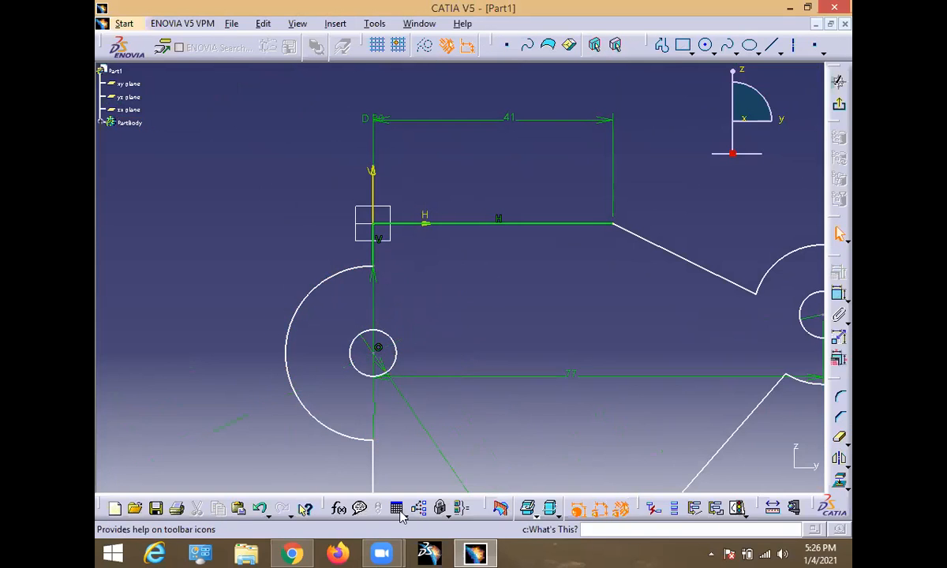
middle_drag(492, 287, 490, 471)
middle_drag(486, 389, 486, 296)
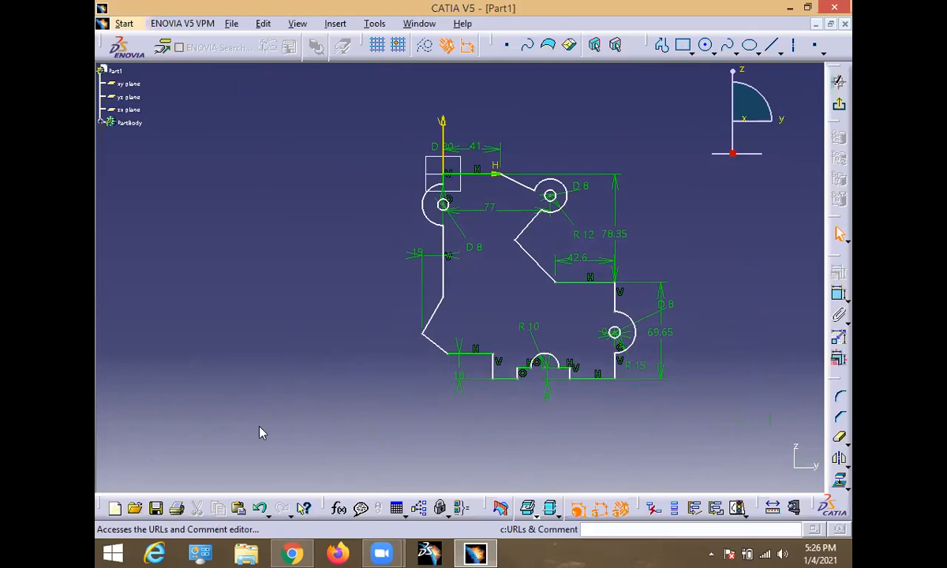
- Check the reference drawing for the central hole and sketch a circle about 42 mm in diameter in the plate's middle
key(alt+Tab)
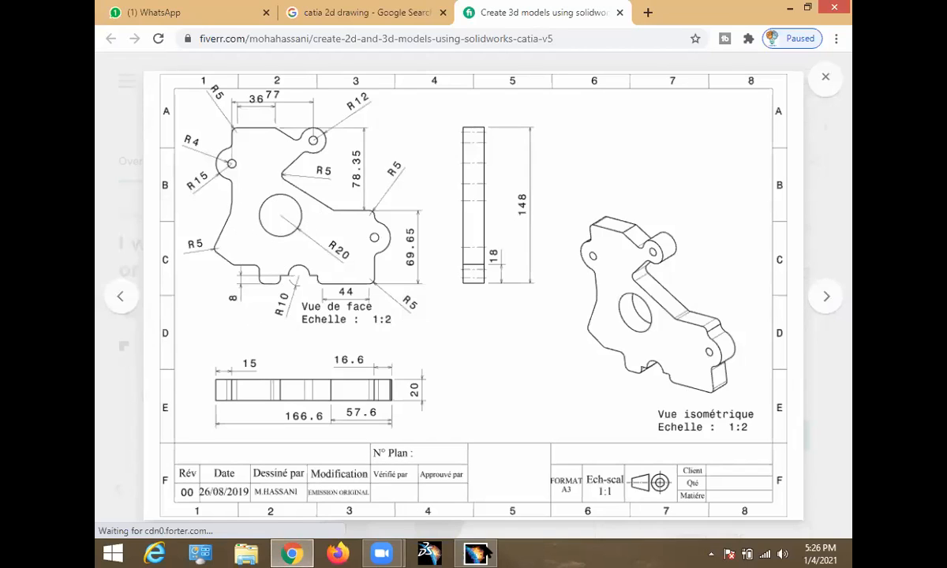
key(alt+Tab)
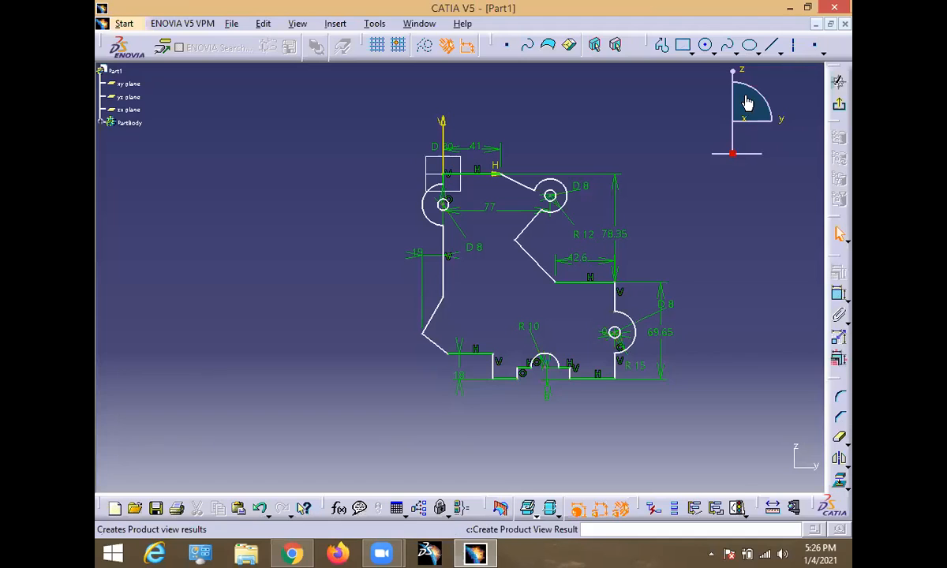
click(707, 46)
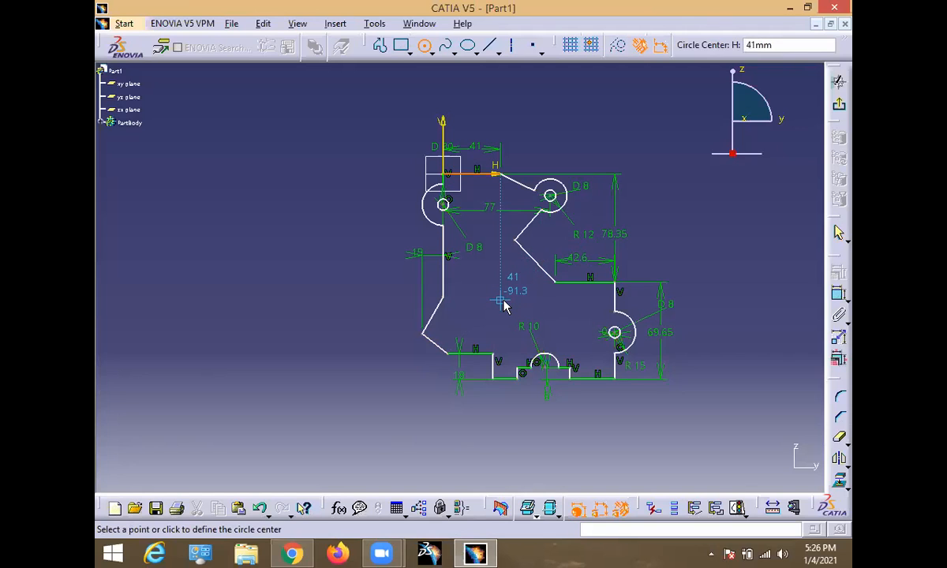
mouse_move(505, 307)
middle_down()
mouse_move(515, 266)
mouse_move(554, 278)
mouse_move(562, 207)
mouse_move(497, 371)
middle_up()
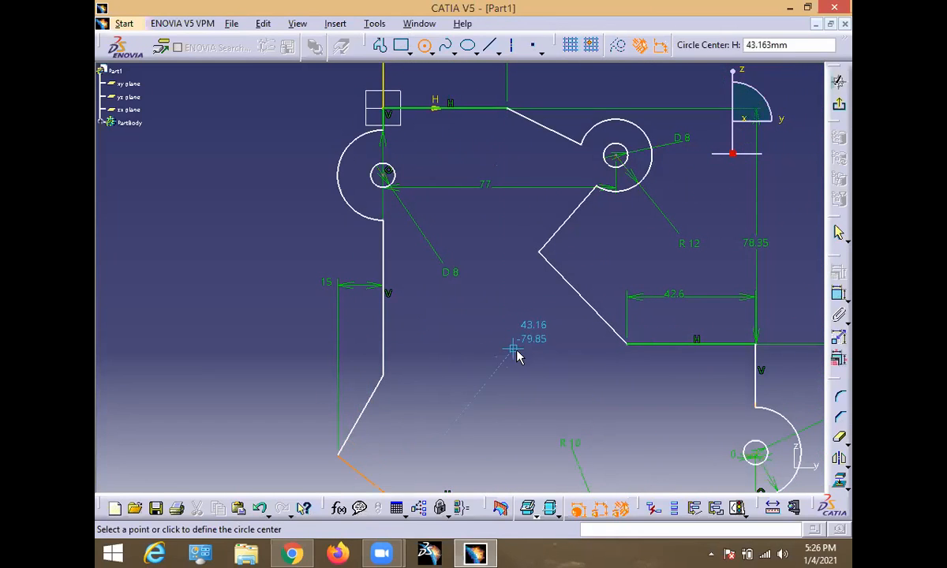
click(522, 353)
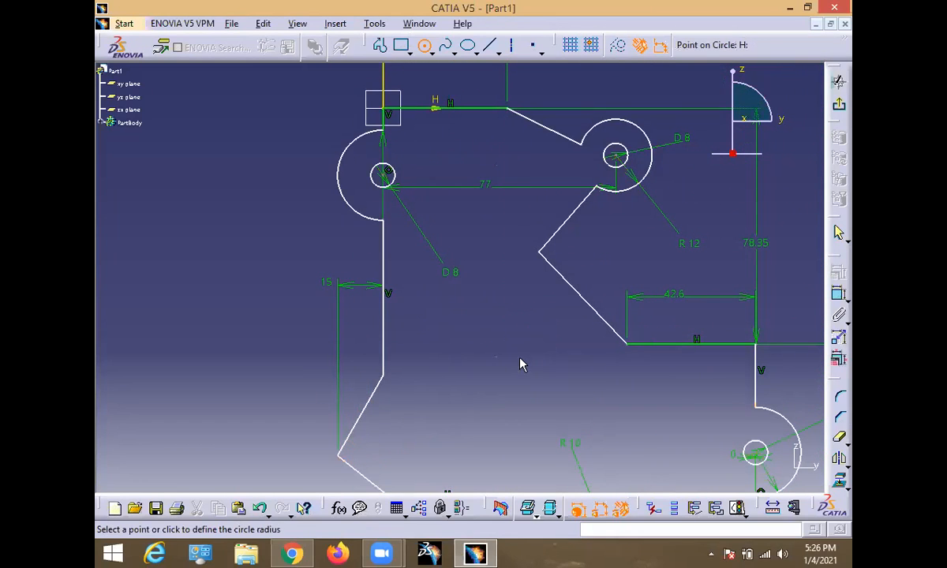
click(483, 406)
- Constrain the diameter of the central circle to 40 mm
click(838, 292)
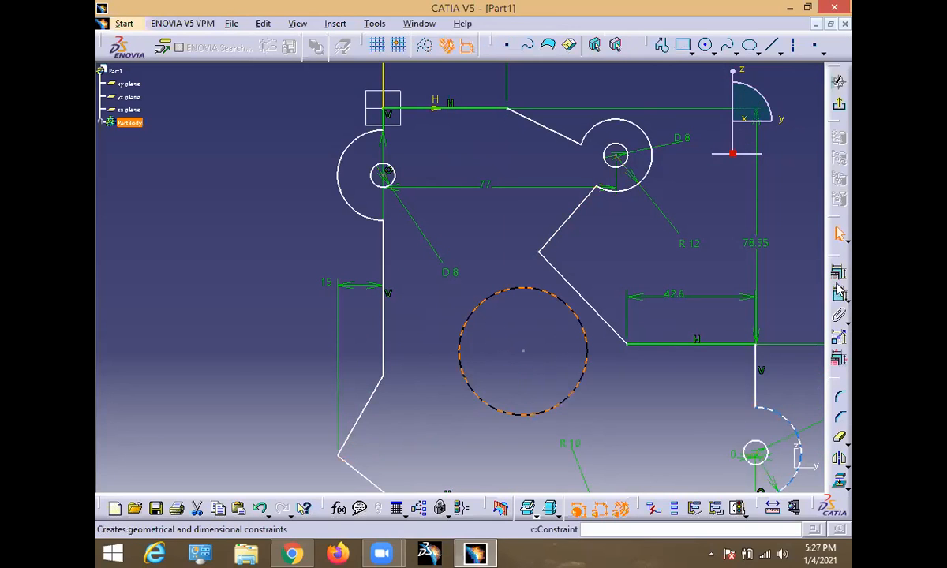
click(582, 347)
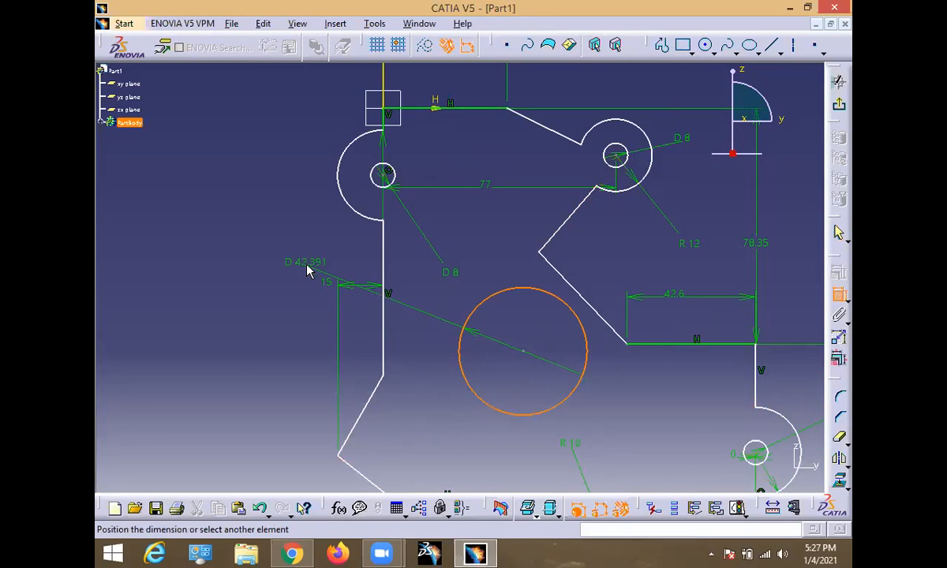
click(306, 260)
double_click(307, 254)
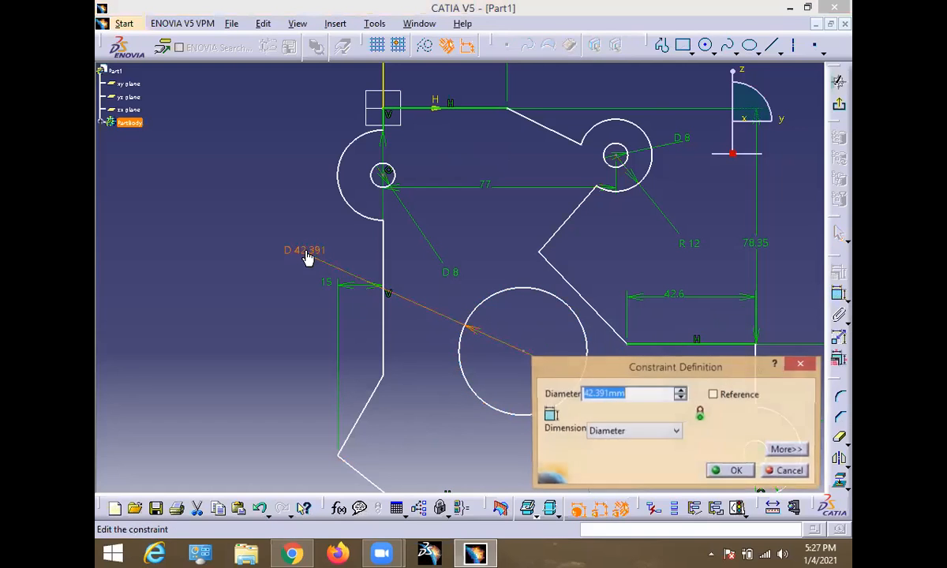
text(40)
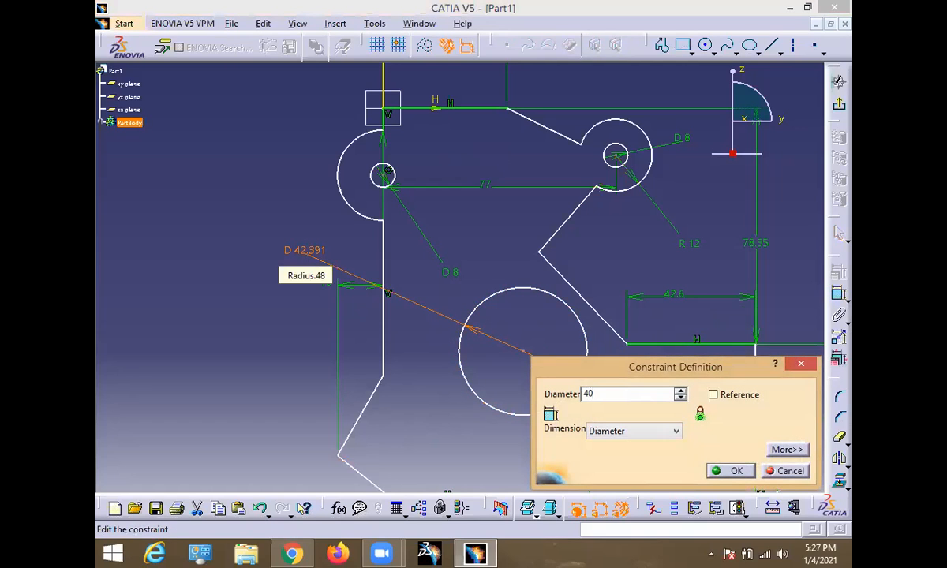
key(Return)
click(205, 332)
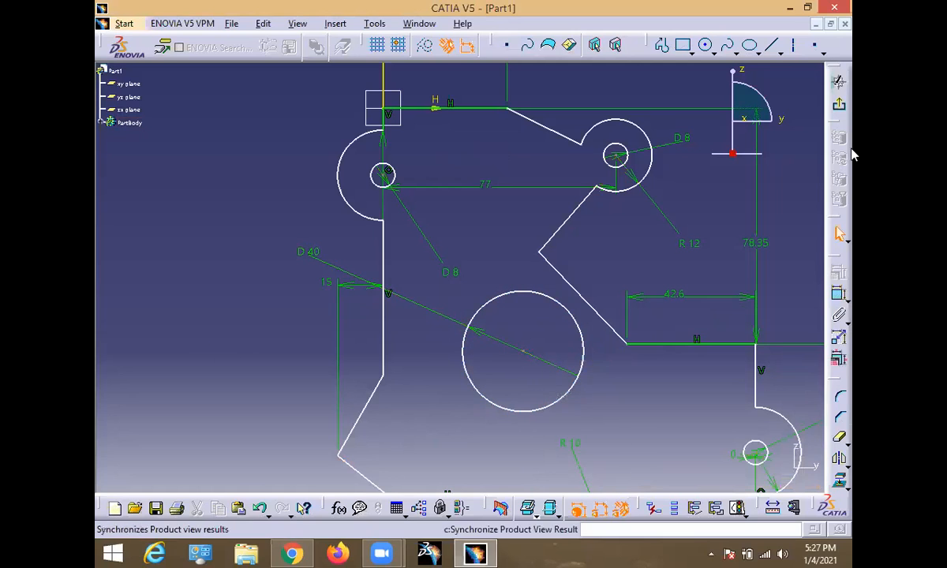
- Exit the sketch and pad the plate profile 20 mm, checking the thickness against the reference drawing
click(840, 109)
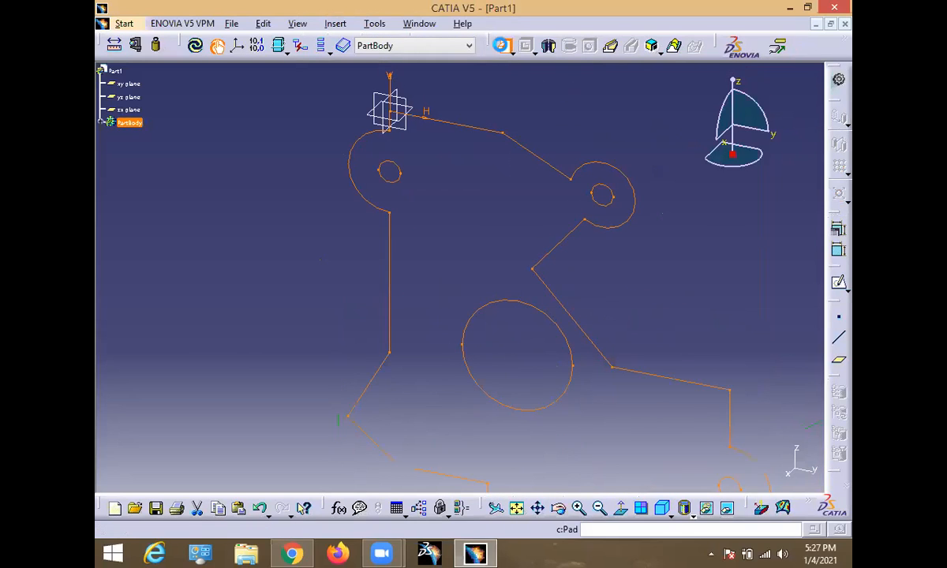
click(500, 45)
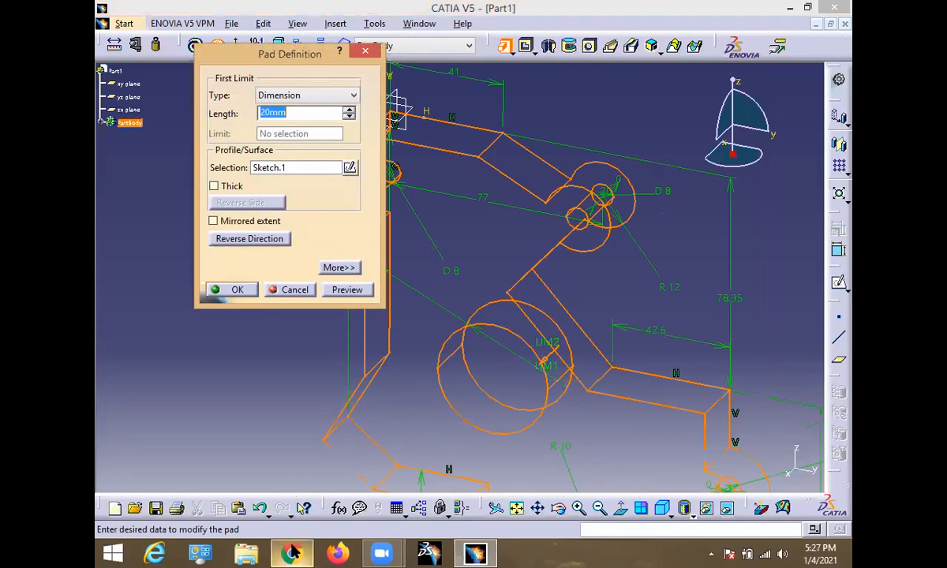
click(292, 553)
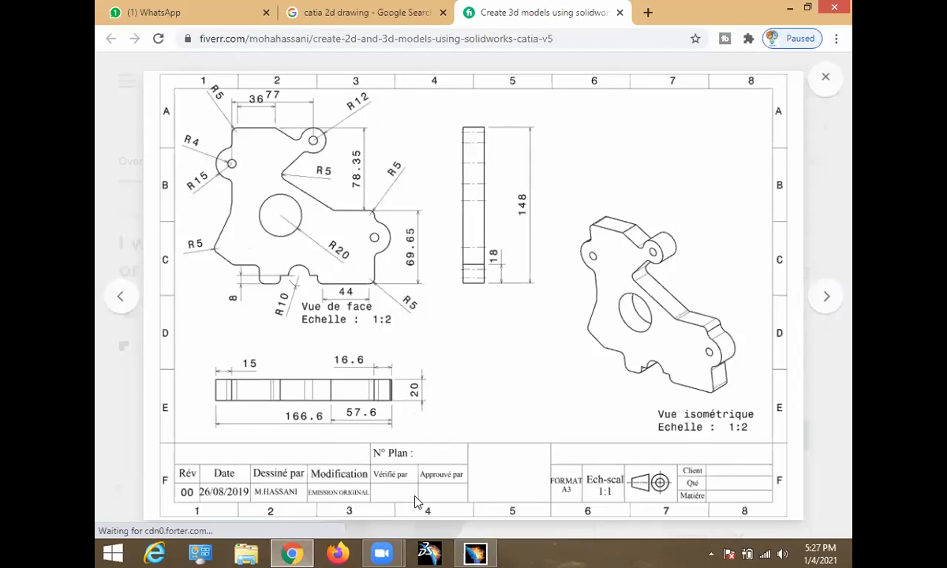
key(alt+Tab)
click(239, 290)
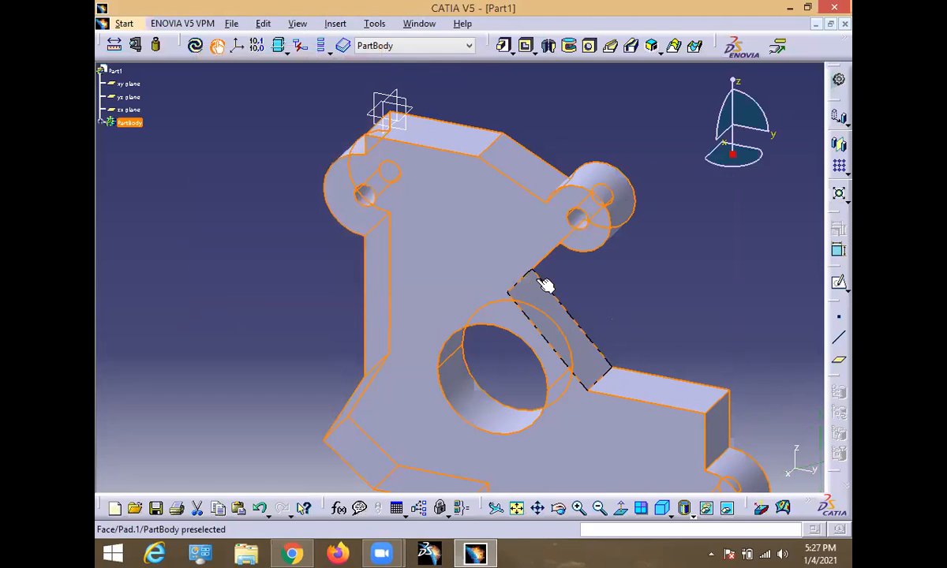
- Inspect the padded plate from several angles and compare its shape with the reference drawing
click(643, 318)
middle_drag(641, 317, 576, 131)
middle_drag(489, 428, 620, 326)
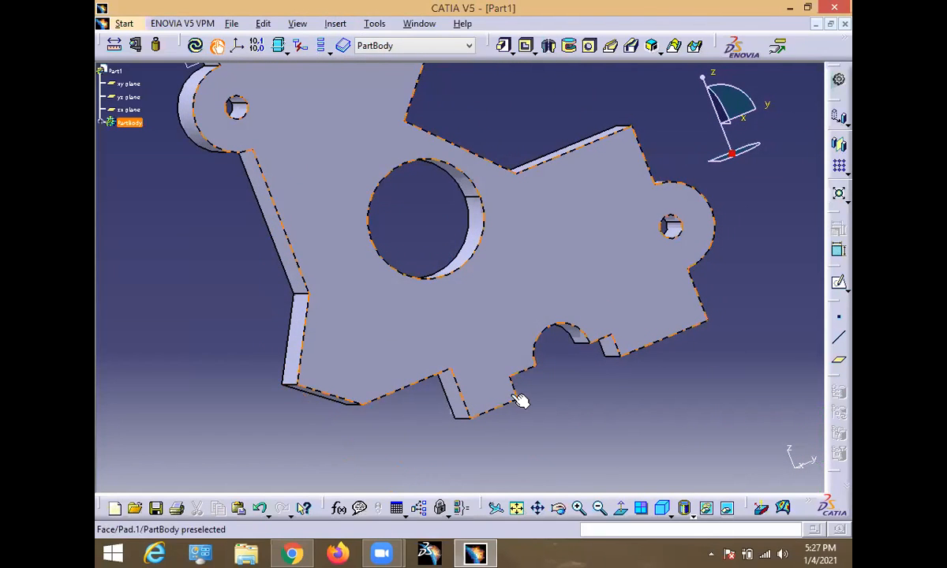
middle_drag(557, 73, 586, 198)
middle_drag(533, 144, 482, 141)
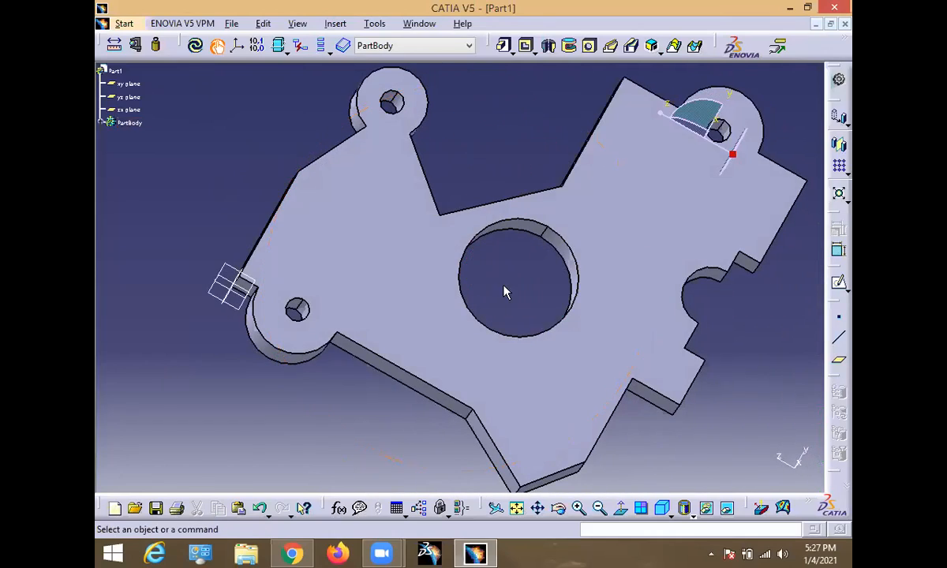
click(292, 554)
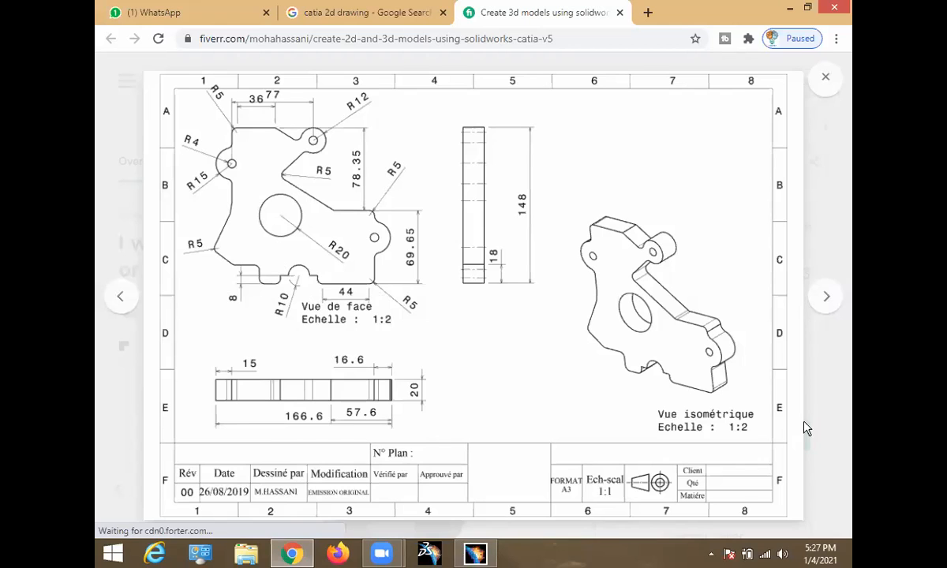
key(alt+Tab)
- Close the Select and PartDesign Feature Recognition toolbars and redock the Reference Elements and Product View Result toolbars
drag(838, 301, 785, 302)
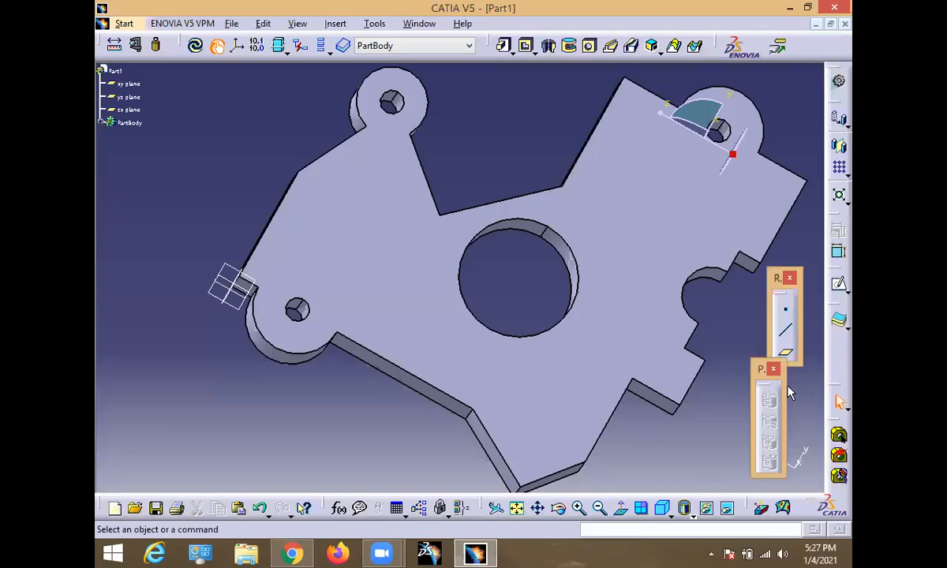
drag(795, 96, 815, 77)
click(812, 77)
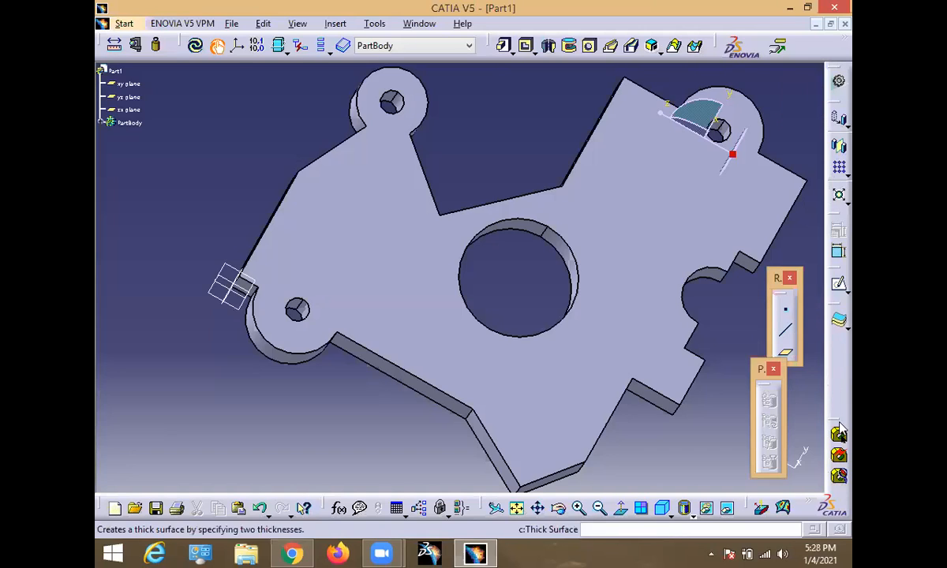
drag(795, 114, 811, 90)
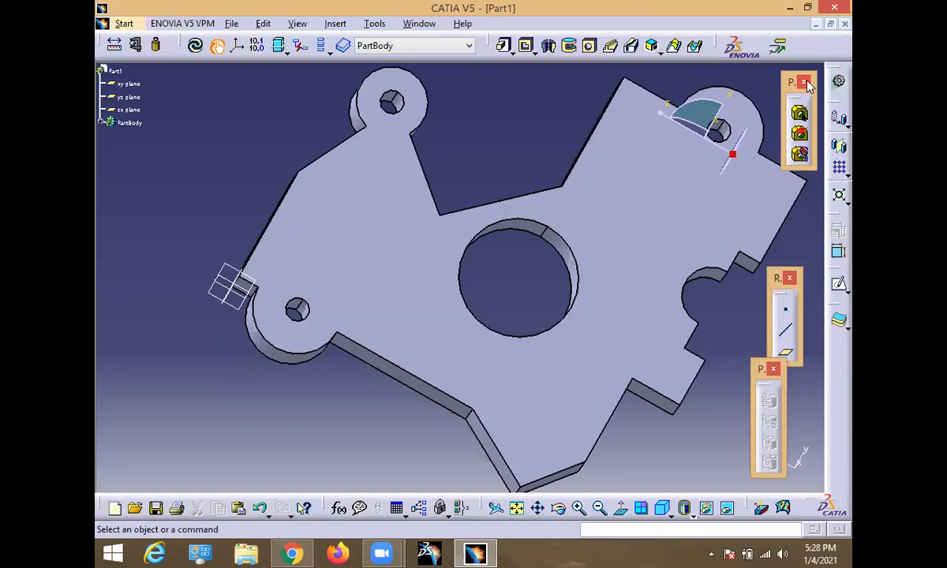
click(804, 83)
drag(762, 376, 842, 393)
drag(807, 431, 803, 322)
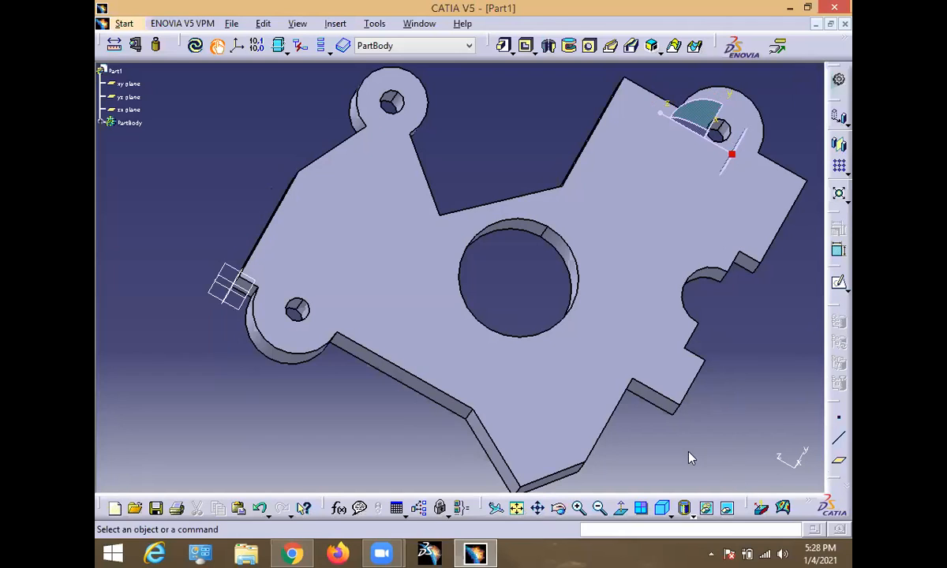
- Undock and close the Analysis, Product Knowledge Template and Annotations toolbars
drag(688, 458, 688, 458)
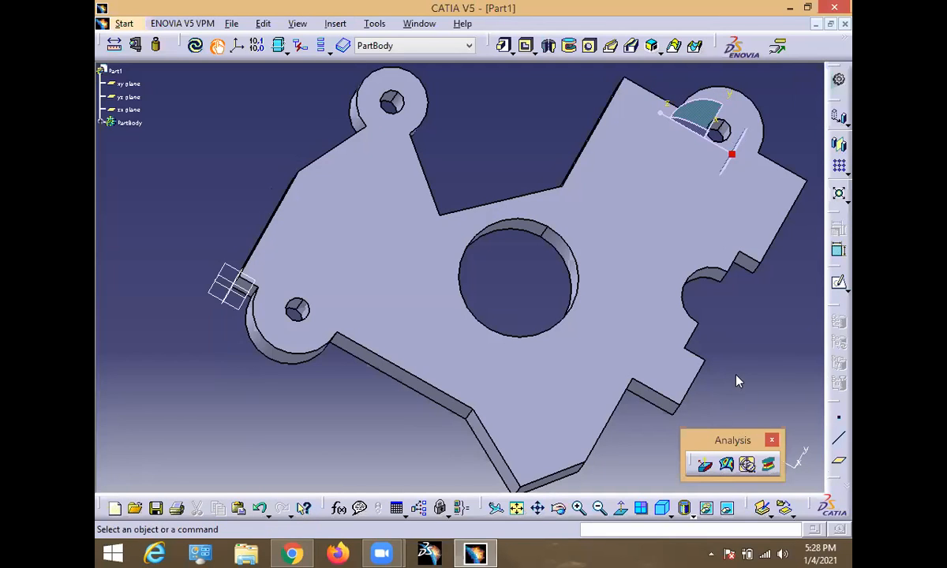
drag(737, 381, 738, 381)
click(773, 441)
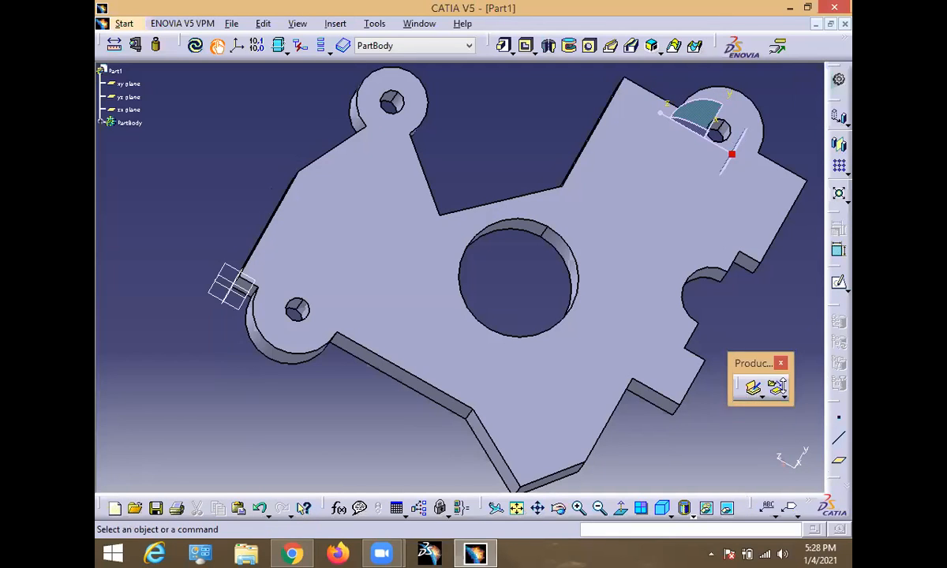
click(780, 363)
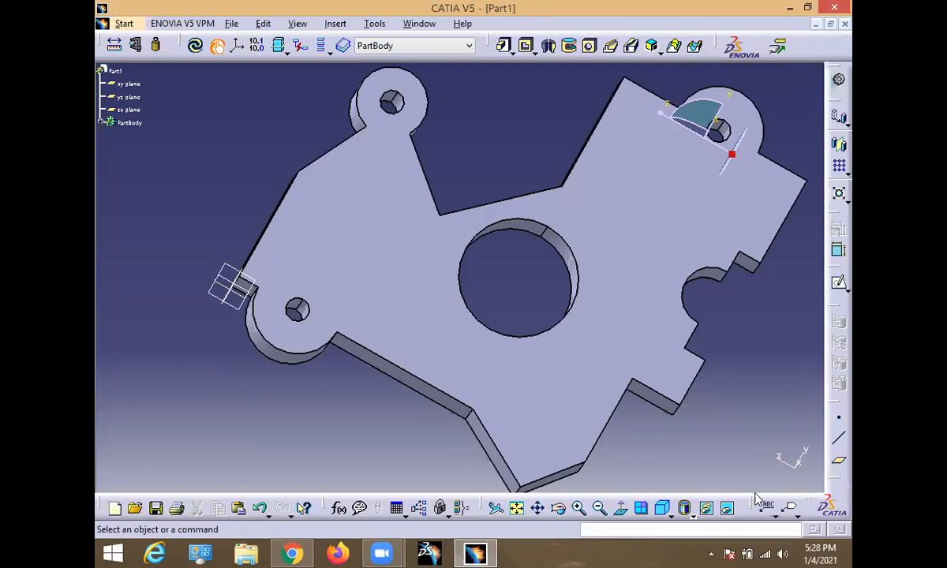
mouse_move(755, 499)
mouse_down()
mouse_move(710, 437)
mouse_move(751, 440)
mouse_up()
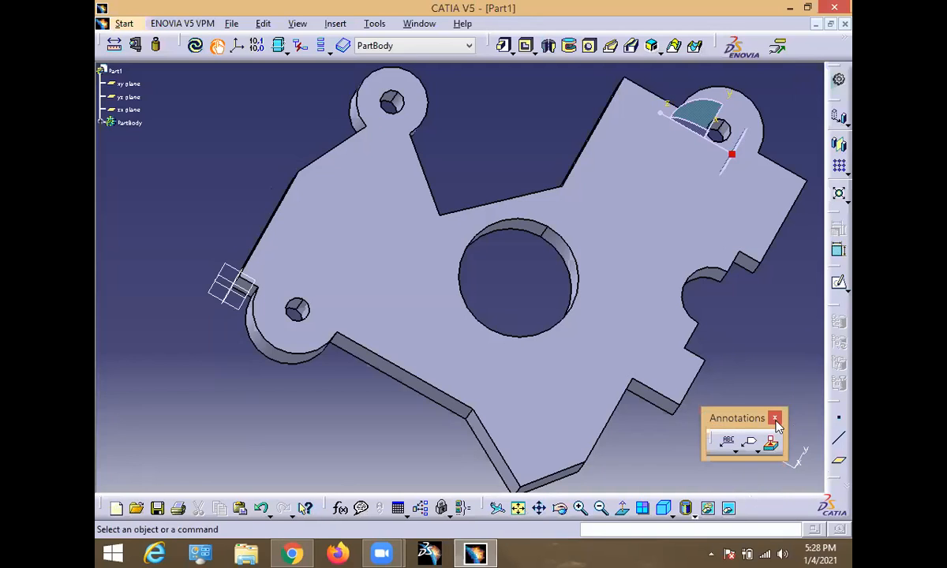
click(774, 418)
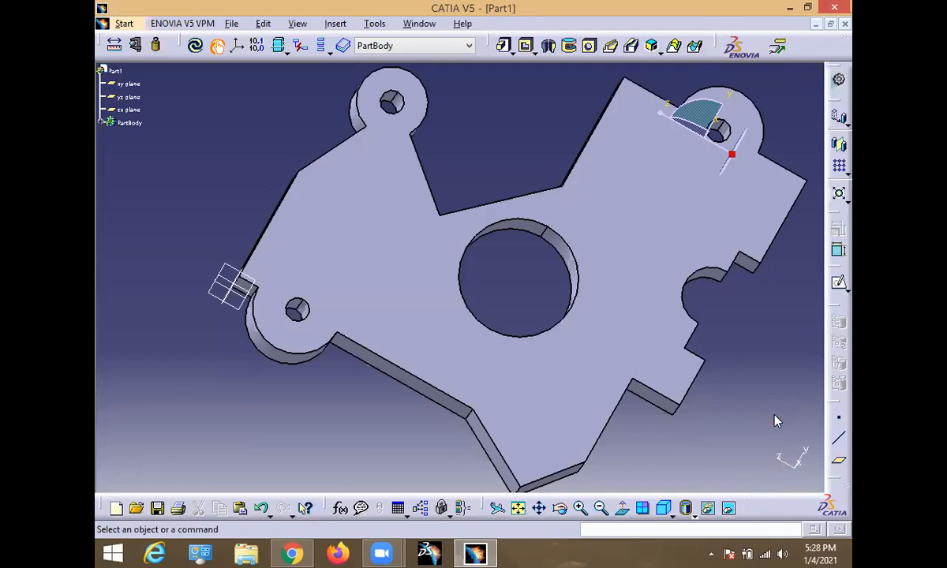
- Restore the contents and positions of all toolbars, and redock the Sketch-Based Features toolbar horizontally above the model
click(374, 23)
mouse_move(335, 24)
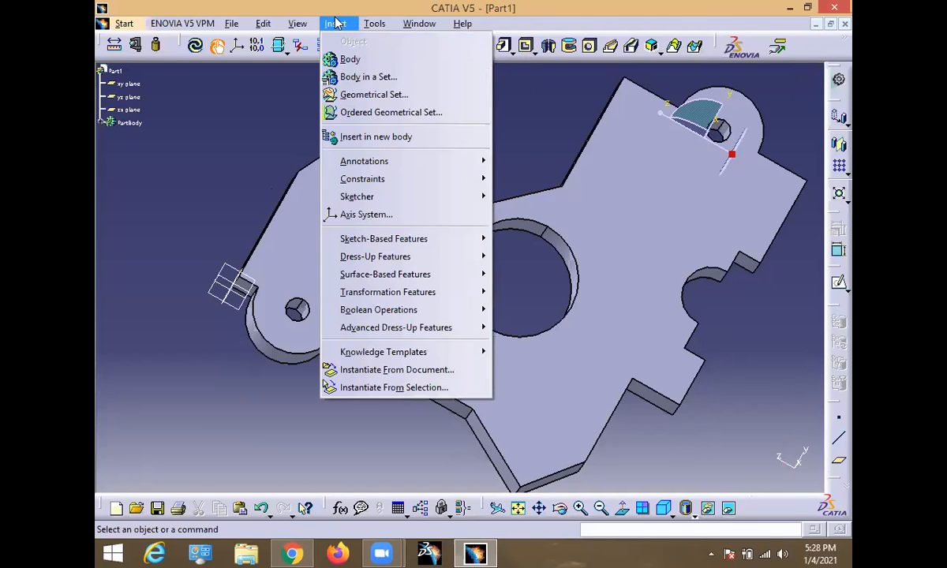
mouse_move(296, 23)
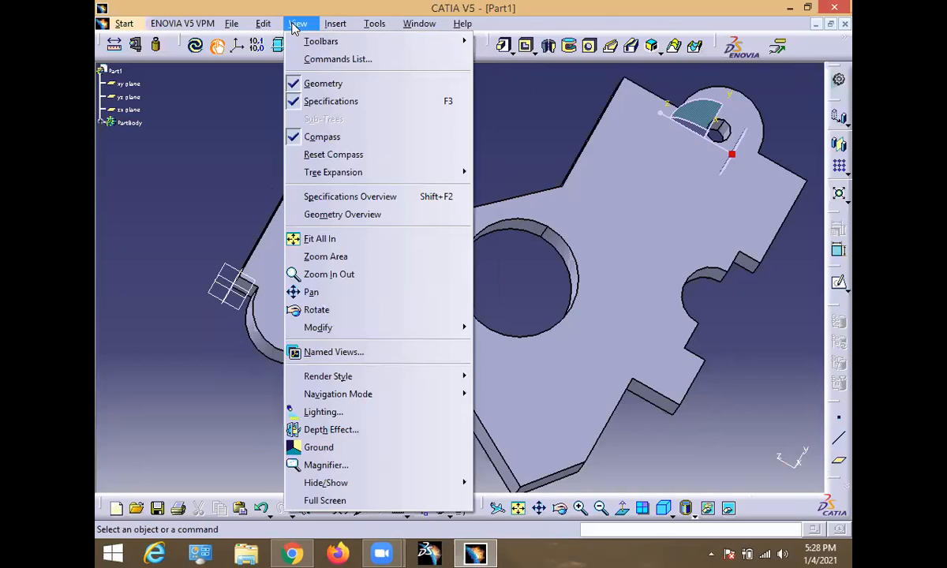
mouse_move(357, 47)
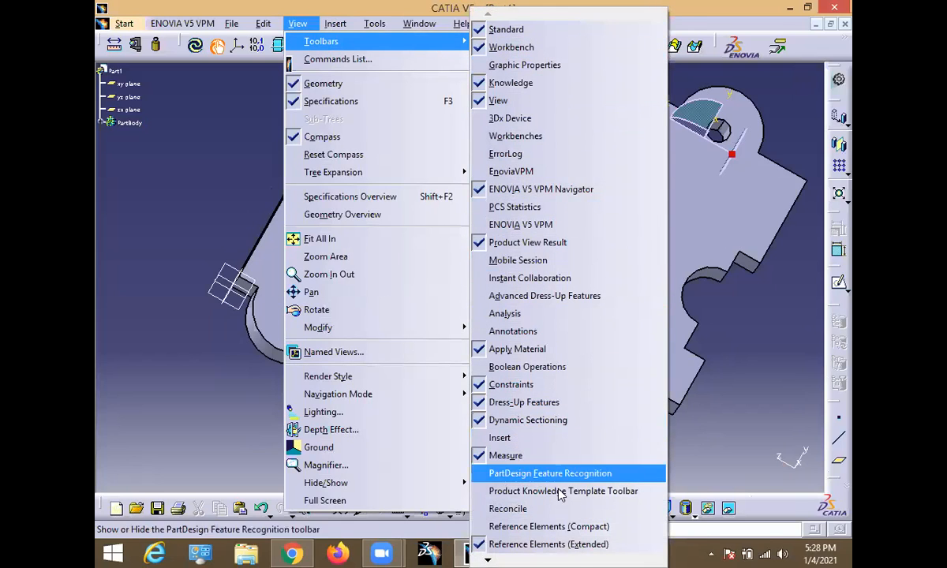
mouse_move(542, 551)
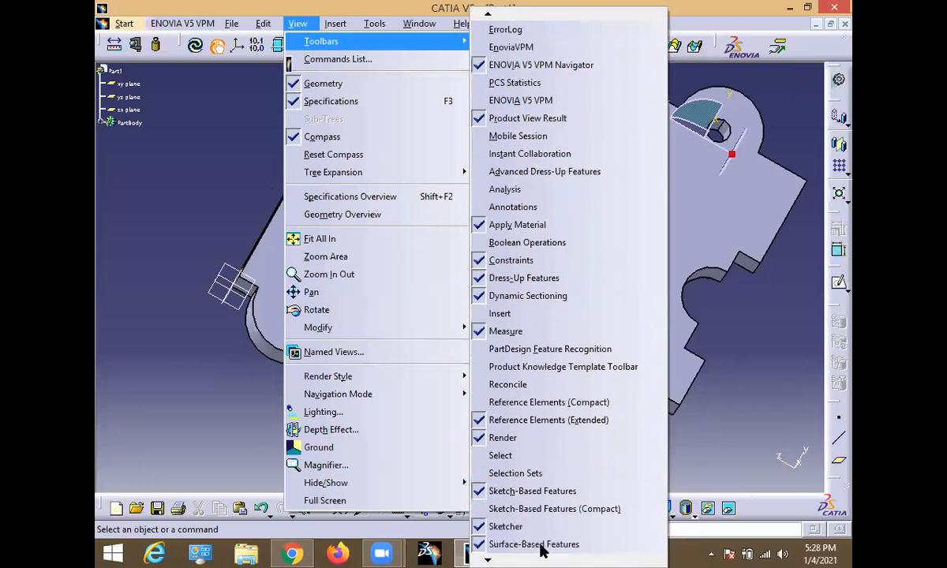
click(527, 534)
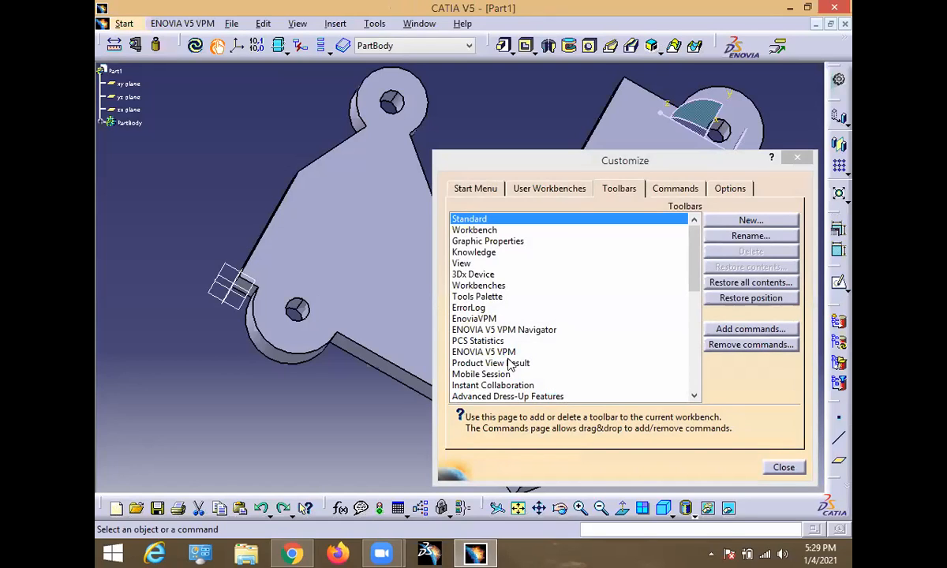
click(750, 282)
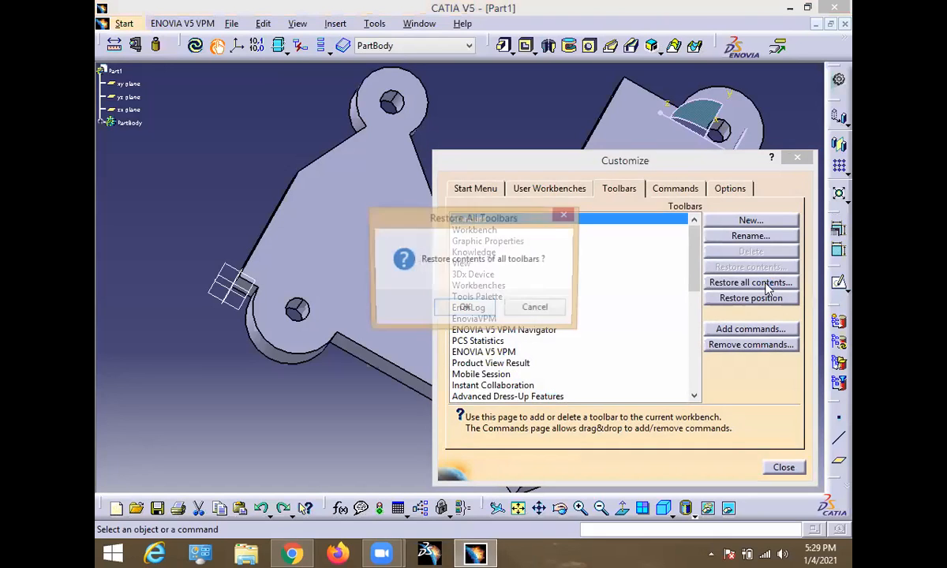
click(465, 309)
click(728, 298)
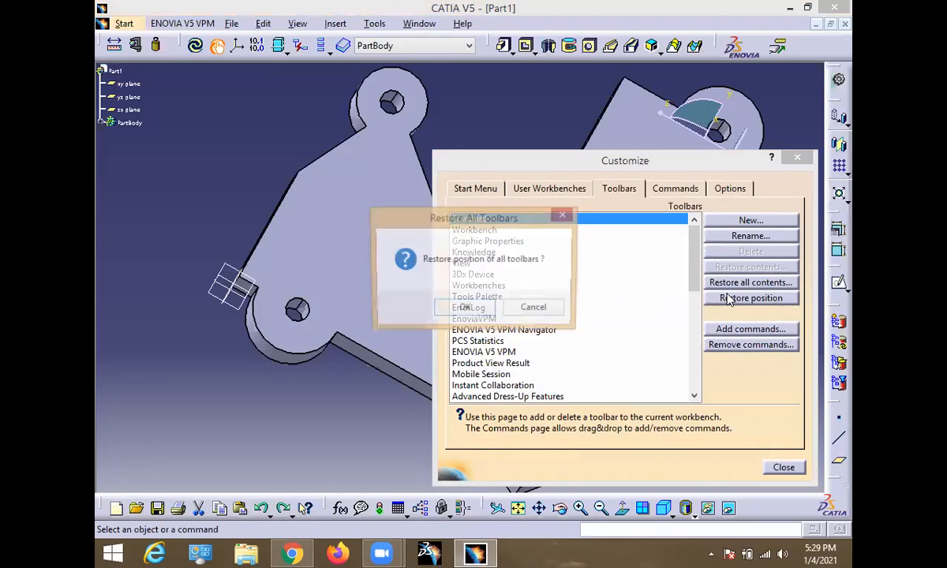
click(465, 309)
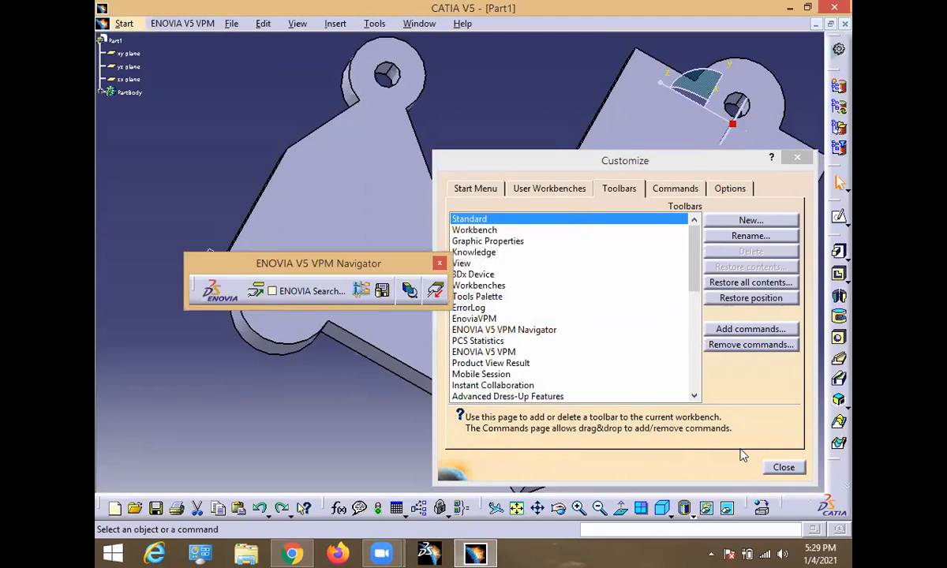
click(782, 467)
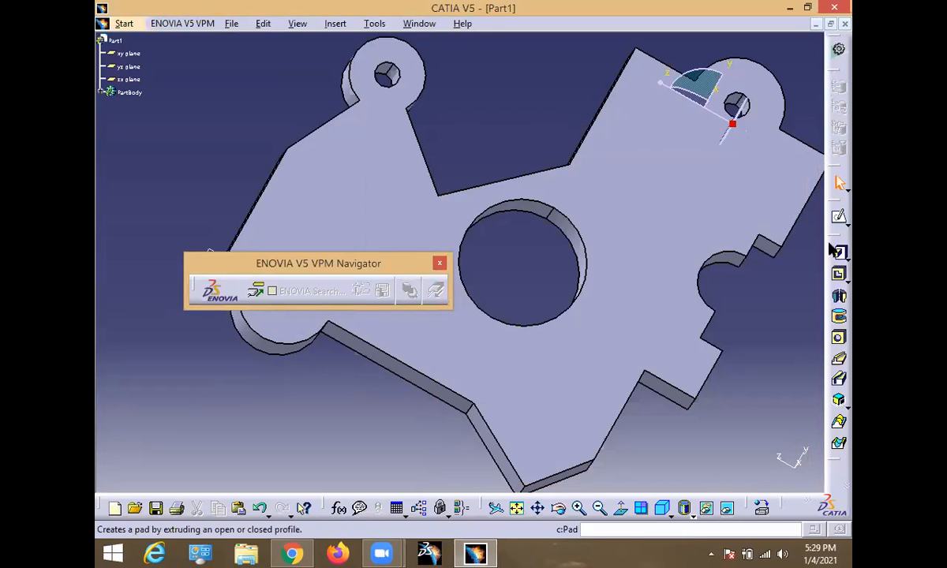
drag(517, 34, 515, 28)
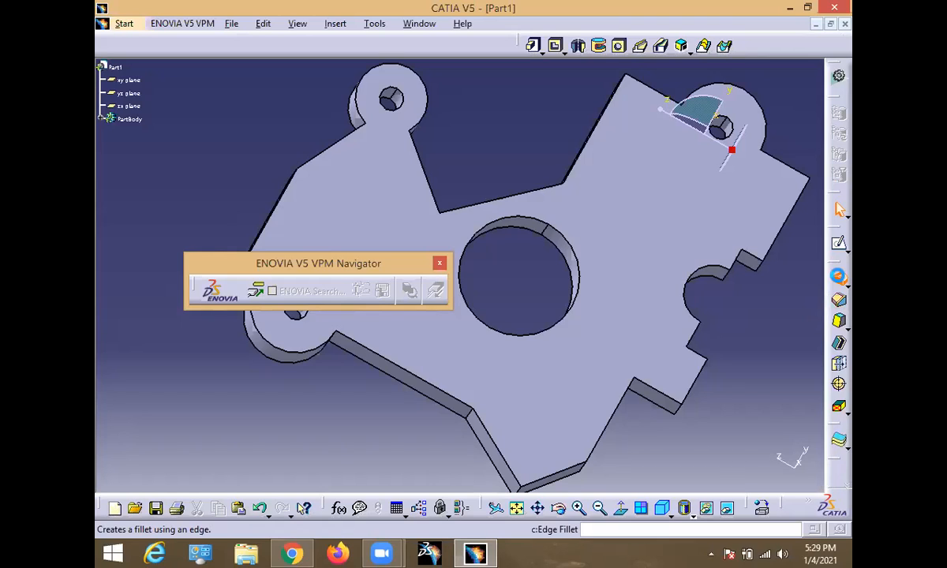
- Start an Edge Fillet with a 5 mm radius and pick the corner edges beside the semicircular notch, the tab's outer corner and the plate's pointed corner
click(838, 279)
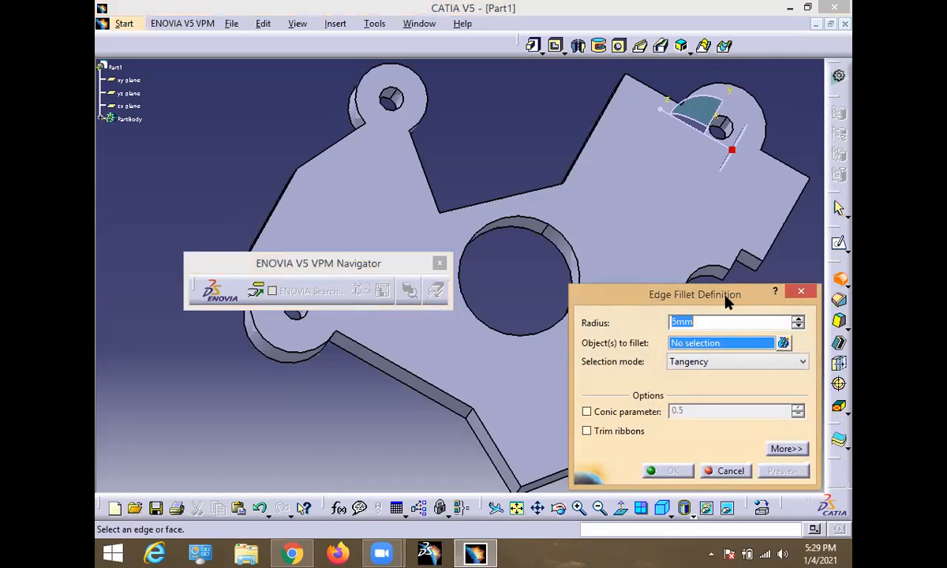
drag(727, 302, 330, 114)
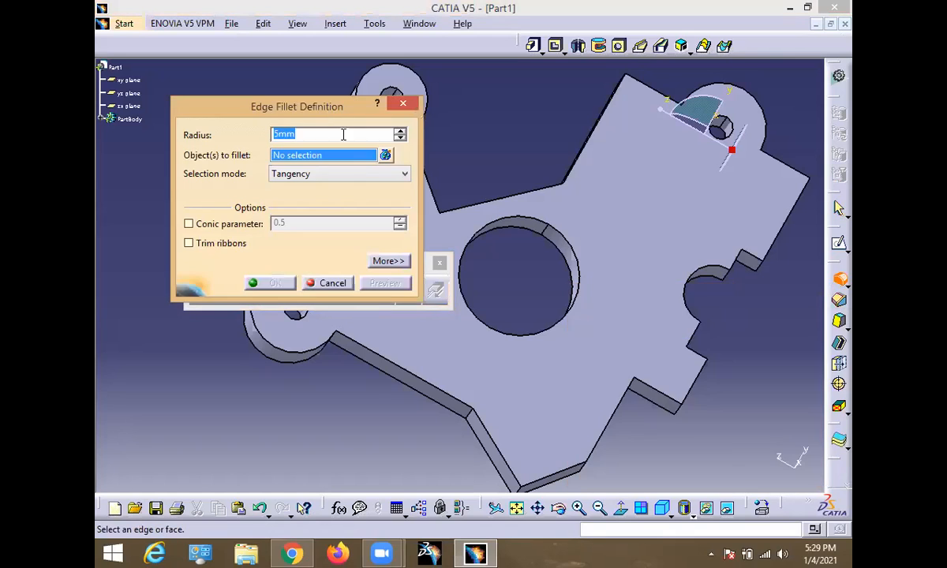
click(761, 272)
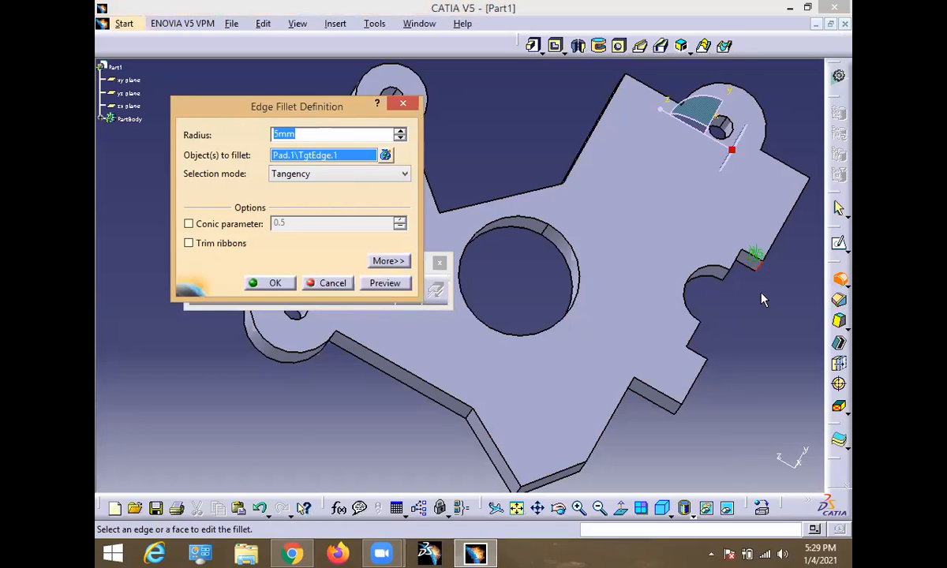
click(725, 277)
click(681, 413)
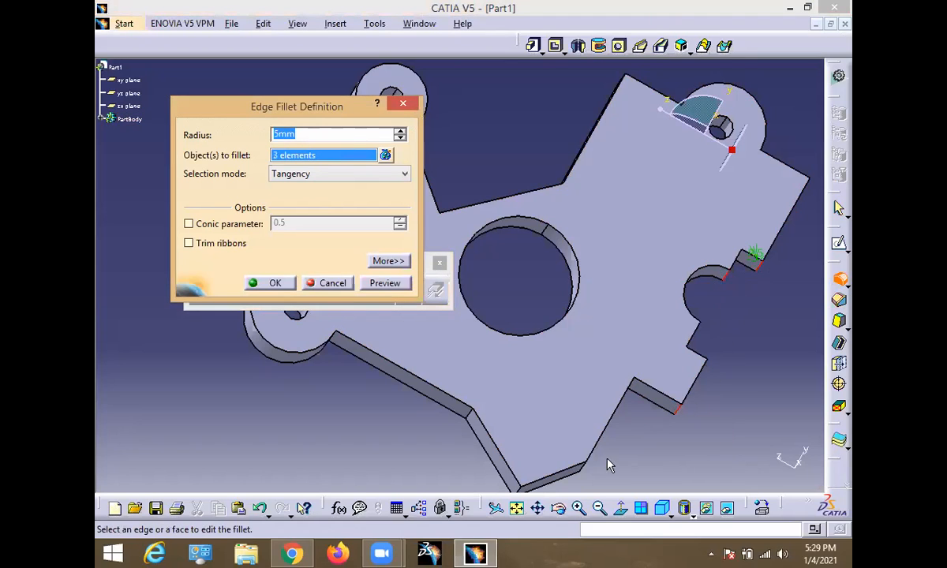
click(521, 492)
- Add the corner edge near the origin planes, the arm's corner edge and the inner edge of the V-shaped recess to the fillet selection
middle_drag(752, 325, 852, 422)
middle_drag(593, 224, 552, 253)
click(523, 330)
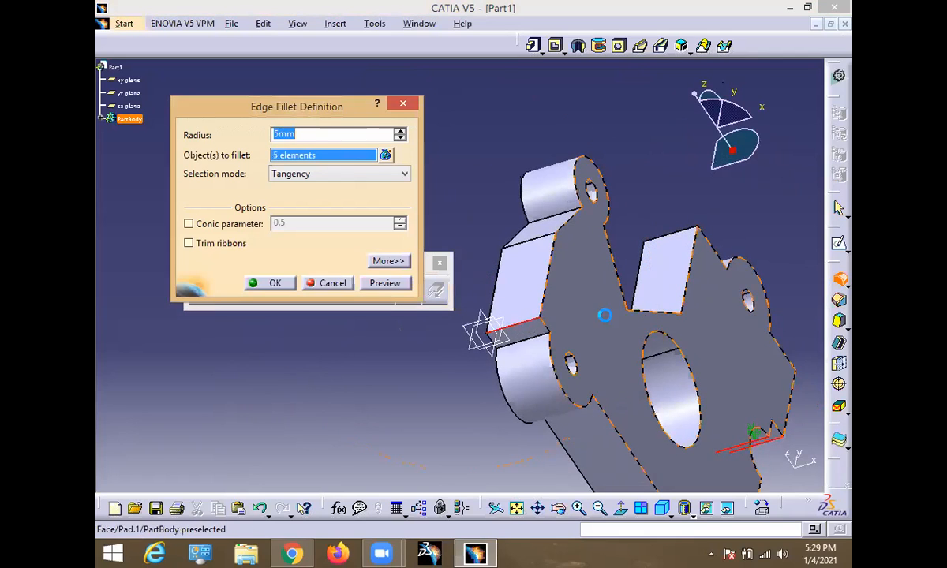
click(659, 235)
middle_drag(693, 204, 397, 373)
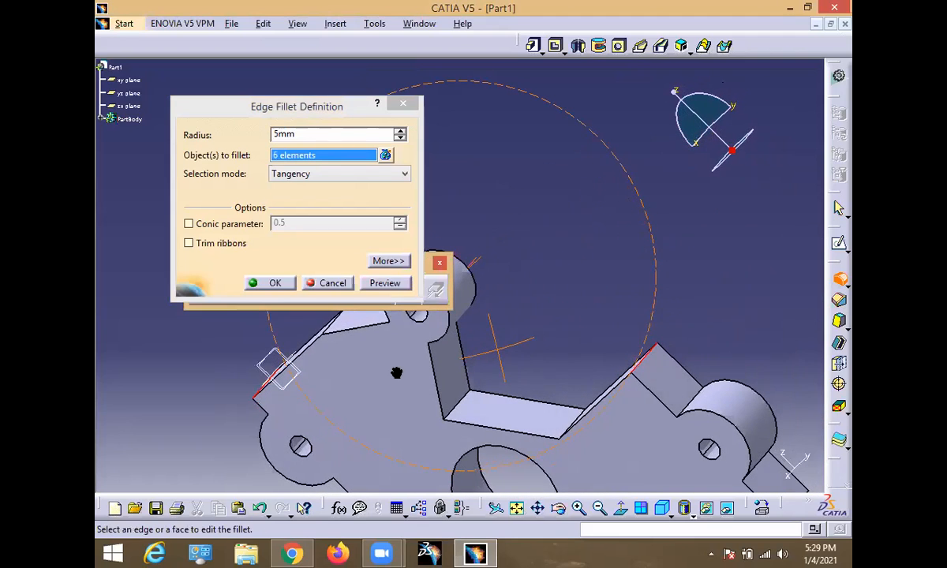
click(455, 401)
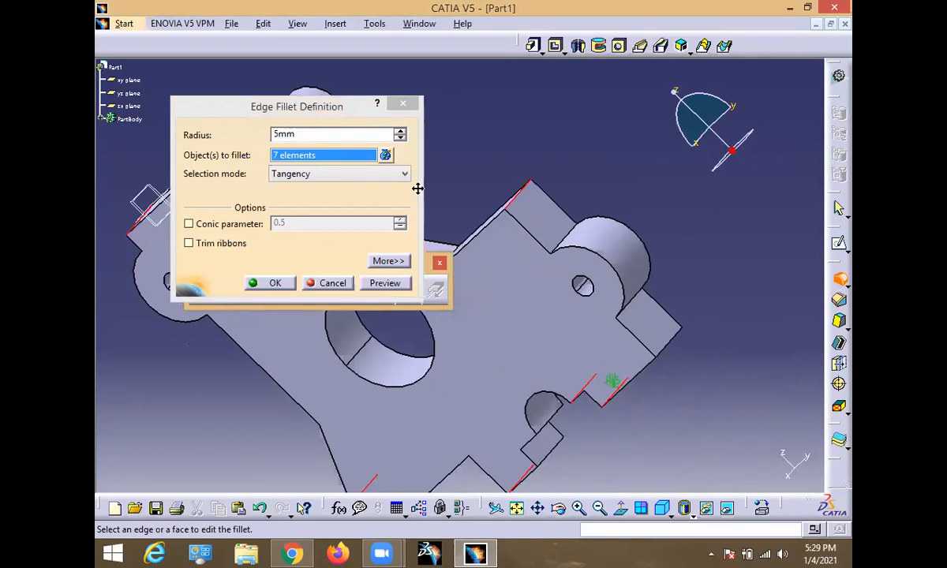
- Add the arm's other corner and the two remaining tab edges by the semicircular notch, and create the 5 mm fillet
click(663, 341)
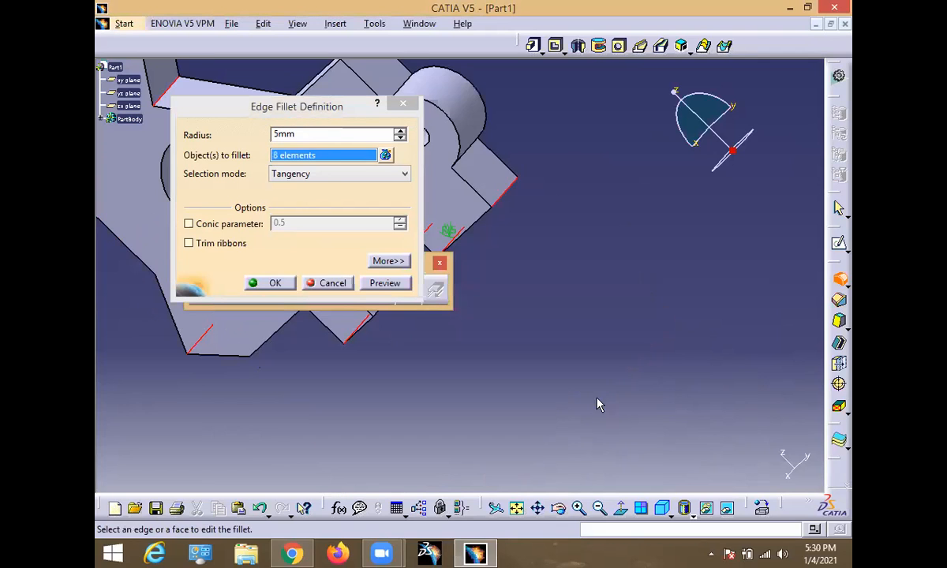
middle_drag(597, 404, 788, 383)
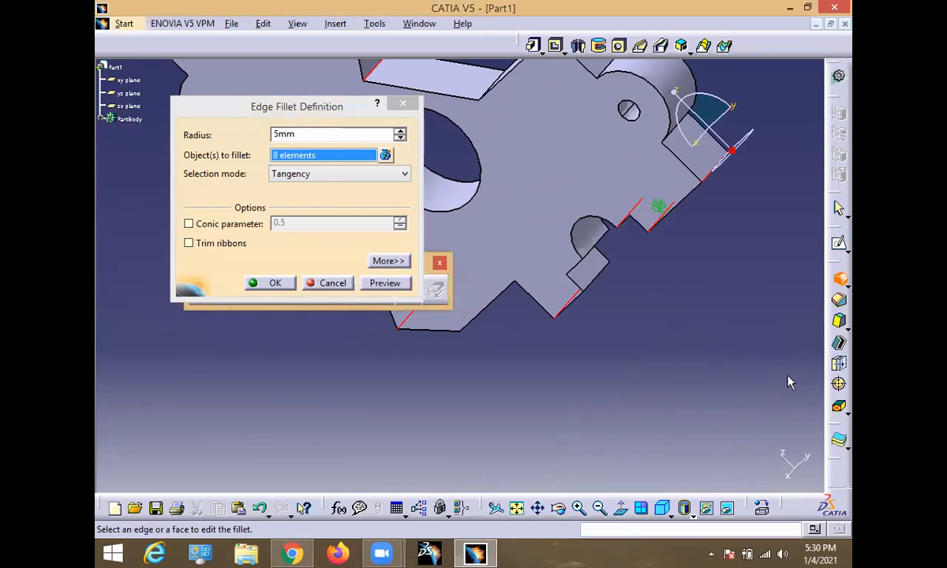
click(596, 248)
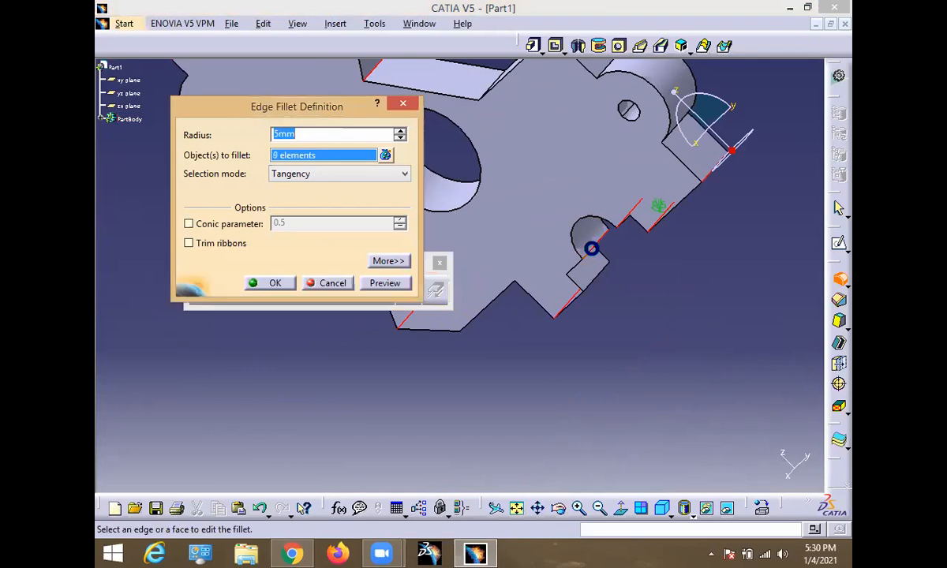
click(601, 282)
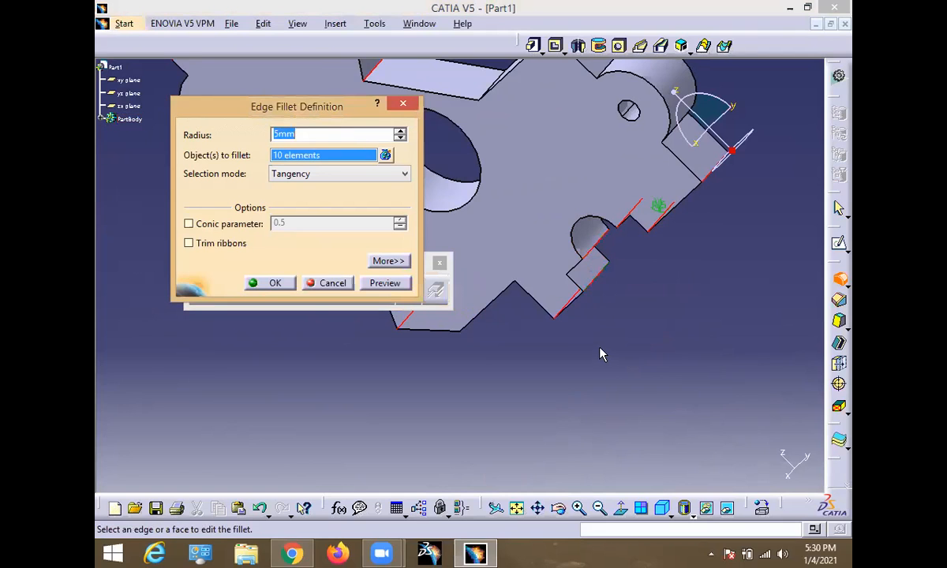
middle_drag(582, 354, 672, 350)
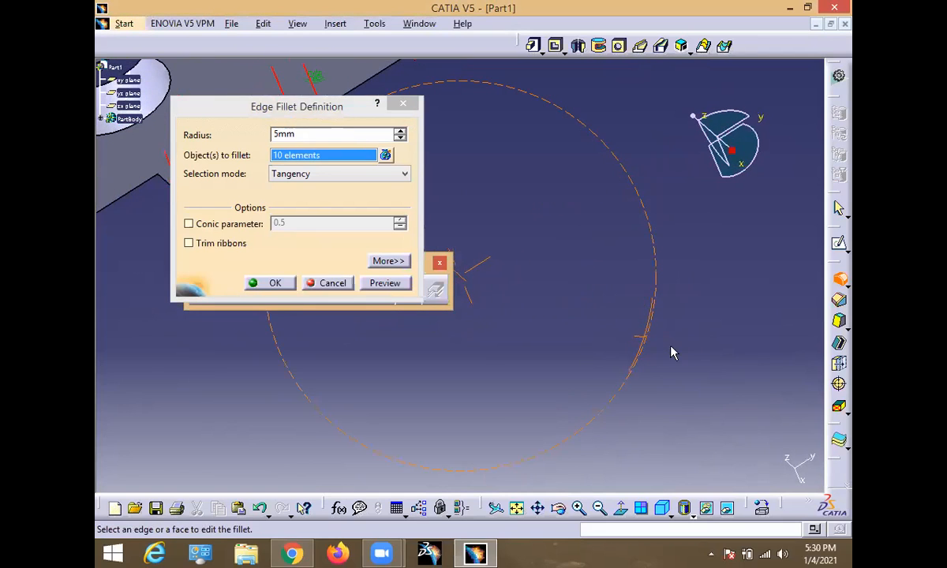
click(253, 281)
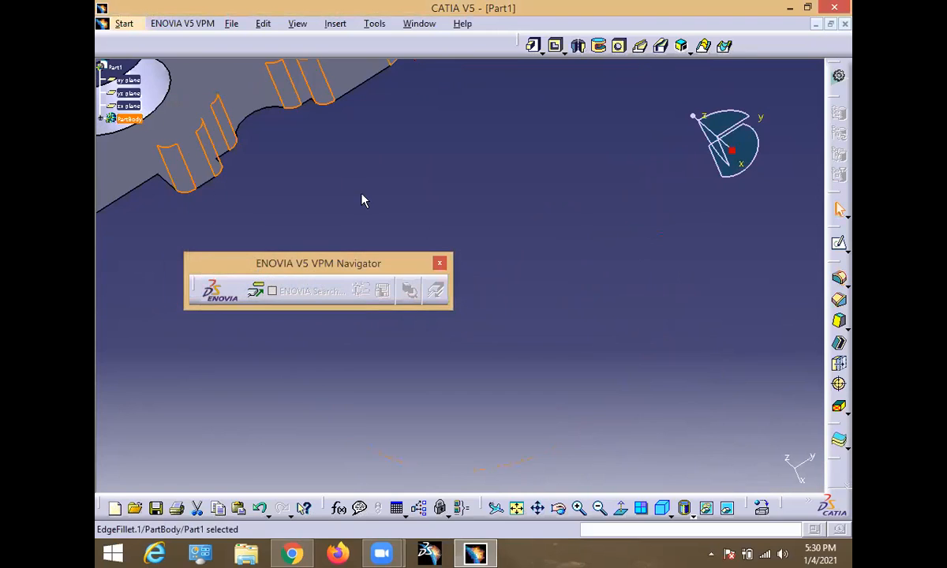
- Fit the whole filleted plate in view and redock the floating ENOVIA V5 VPM Navigator toolbar
click(518, 509)
middle_drag(540, 376, 489, 207)
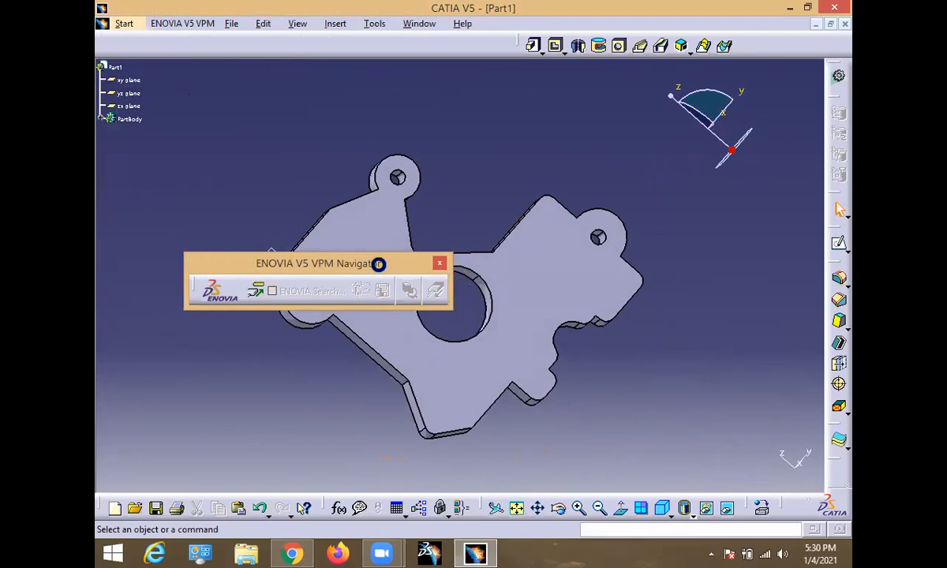
double_click(379, 263)
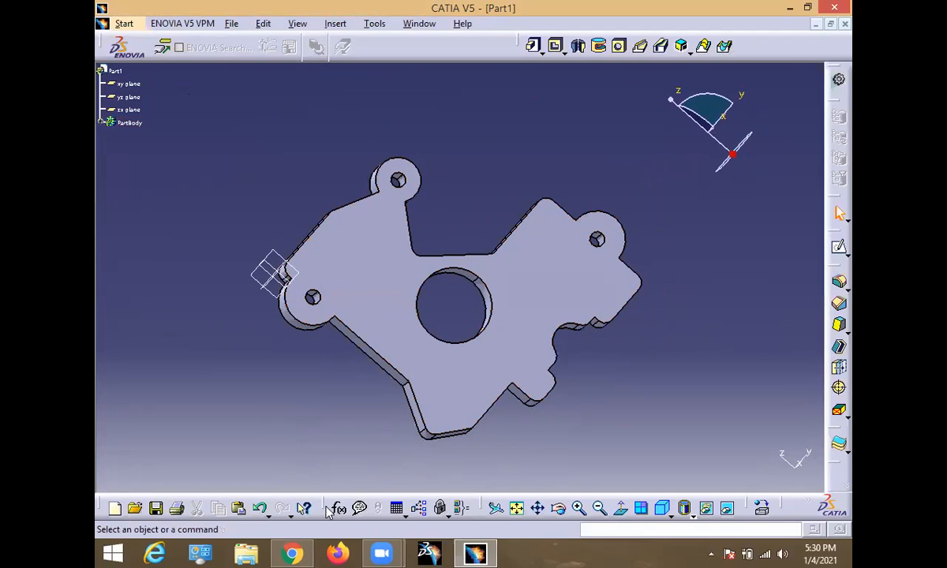
- Compare the filleted plate with the reference drawing in the browser, examining its rounded corners from several angles
click(291, 554)
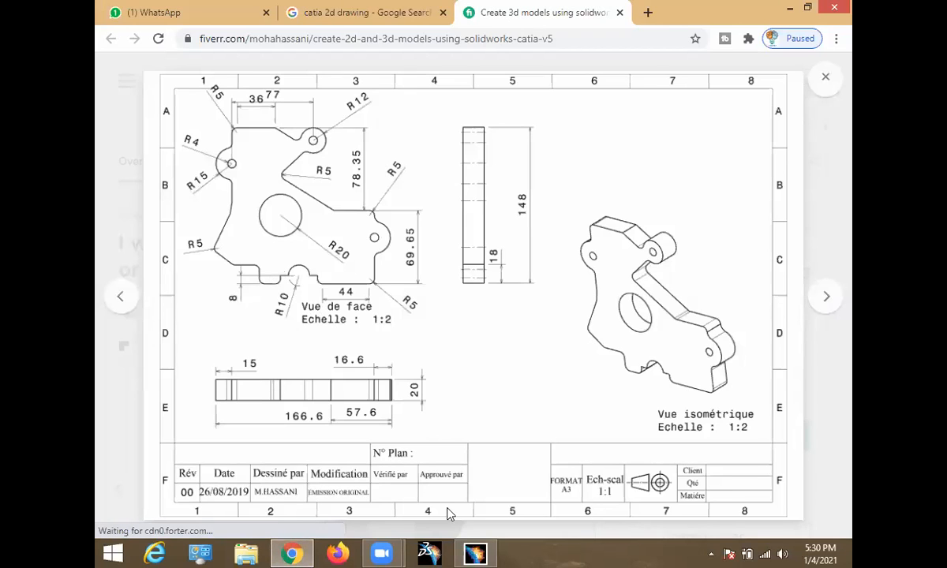
click(475, 554)
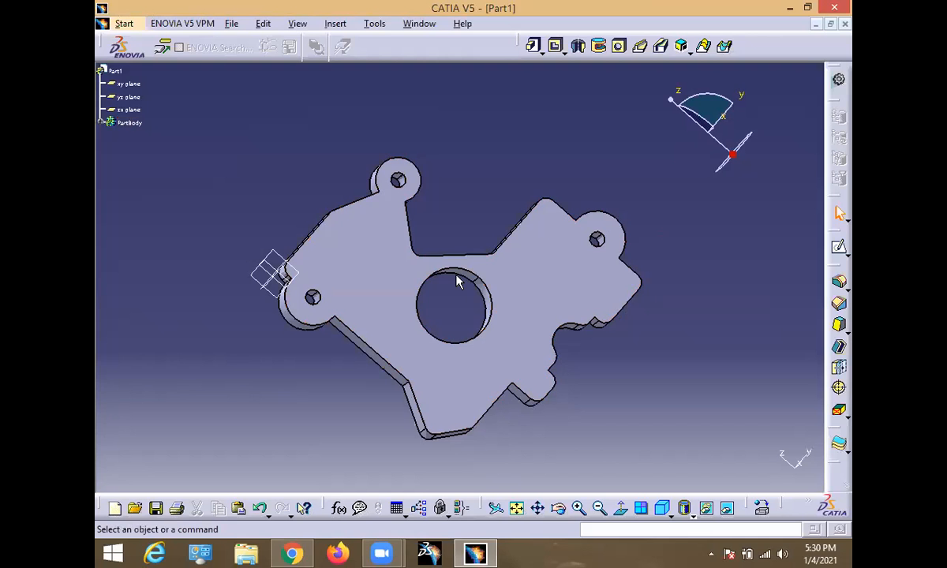
mouse_move(426, 290)
middle_down()
mouse_move(392, 374)
mouse_move(509, 239)
mouse_move(290, 168)
mouse_move(256, 89)
mouse_move(409, 320)
mouse_move(689, 138)
mouse_move(651, 116)
mouse_move(420, 127)
mouse_move(468, 266)
mouse_move(441, 349)
middle_up()
middle_drag(423, 429, 399, 303)
middle_drag(451, 281, 579, 268)
middle_drag(461, 183, 536, 69)
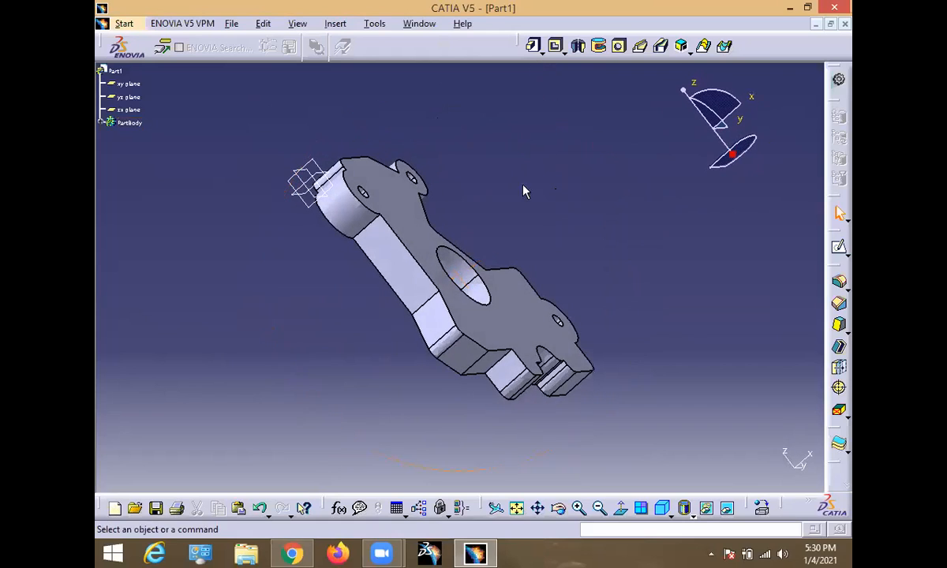
middle_drag(394, 346, 264, 386)
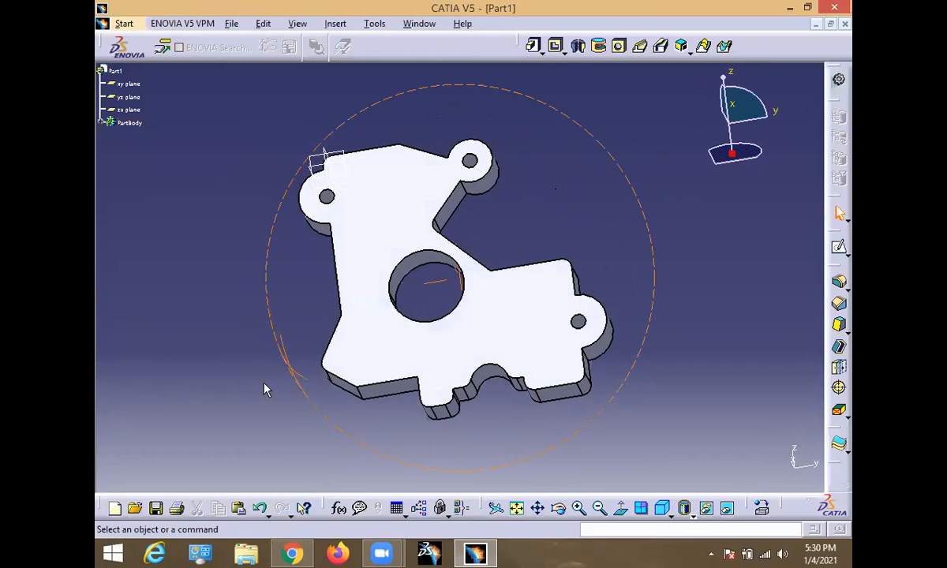
middle_drag(421, 294, 437, 348)
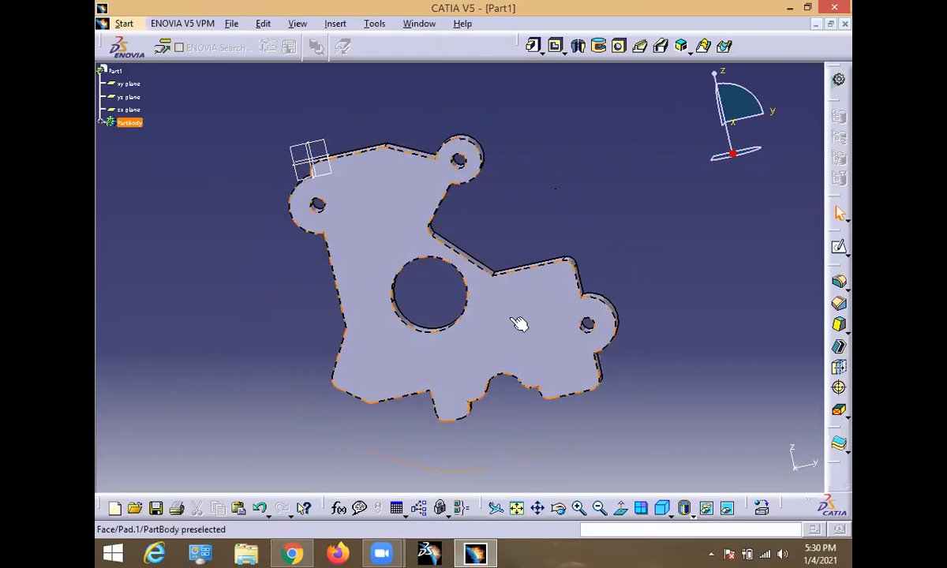
middle_drag(549, 190, 520, 224)
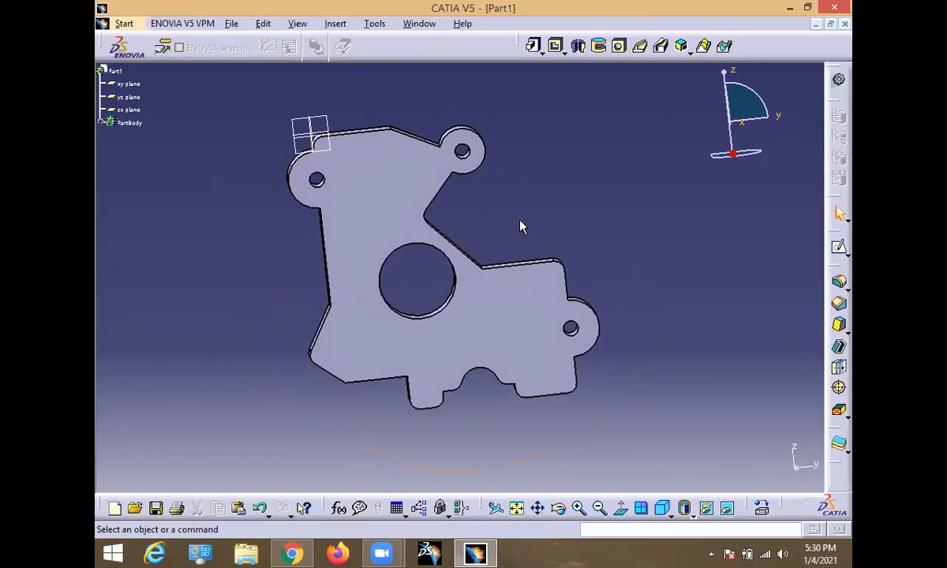
click(305, 552)
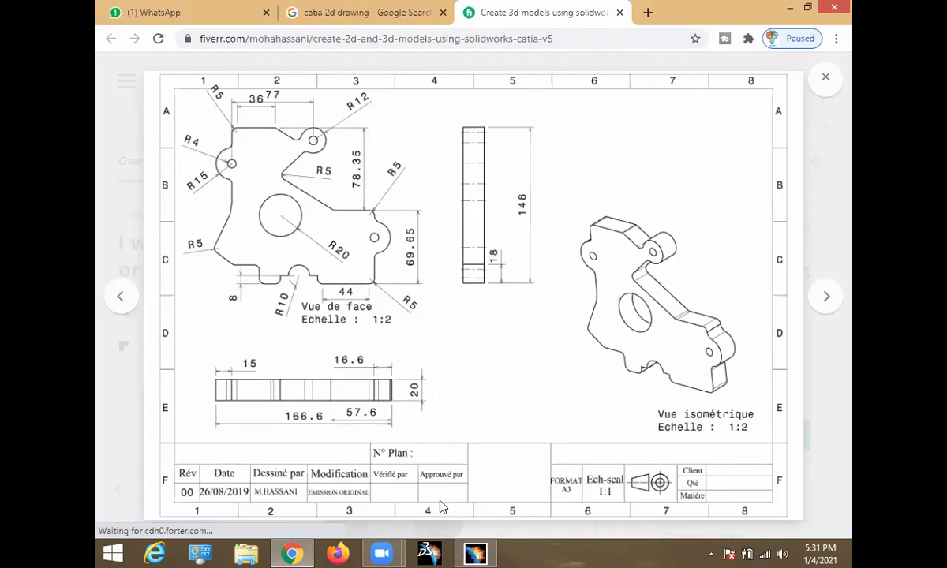
click(467, 548)
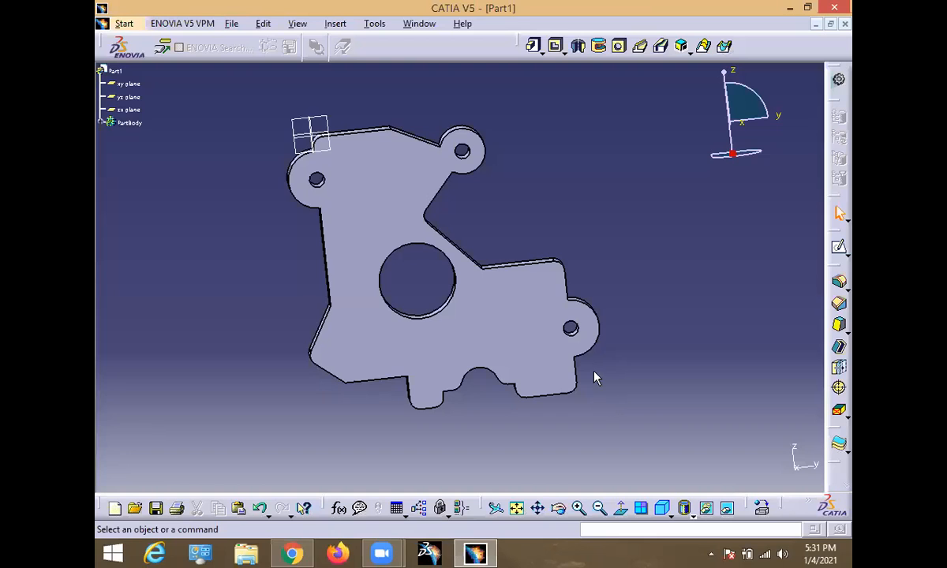
- Start a 5 mm edge fillet and select the four edges where the R12 lug and the lower arm's lug meet the plate
middle_drag(714, 348, 608, 217)
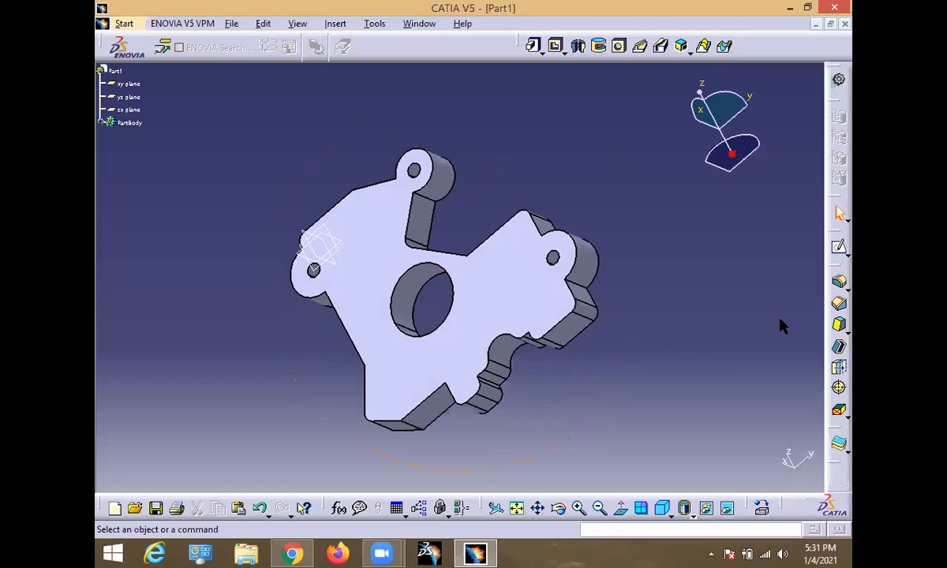
click(841, 285)
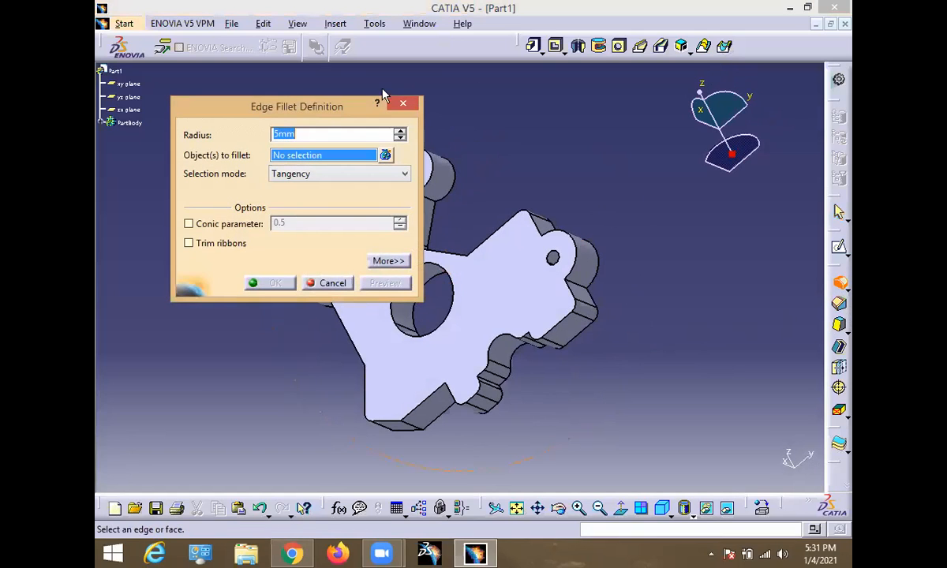
drag(343, 107, 254, 120)
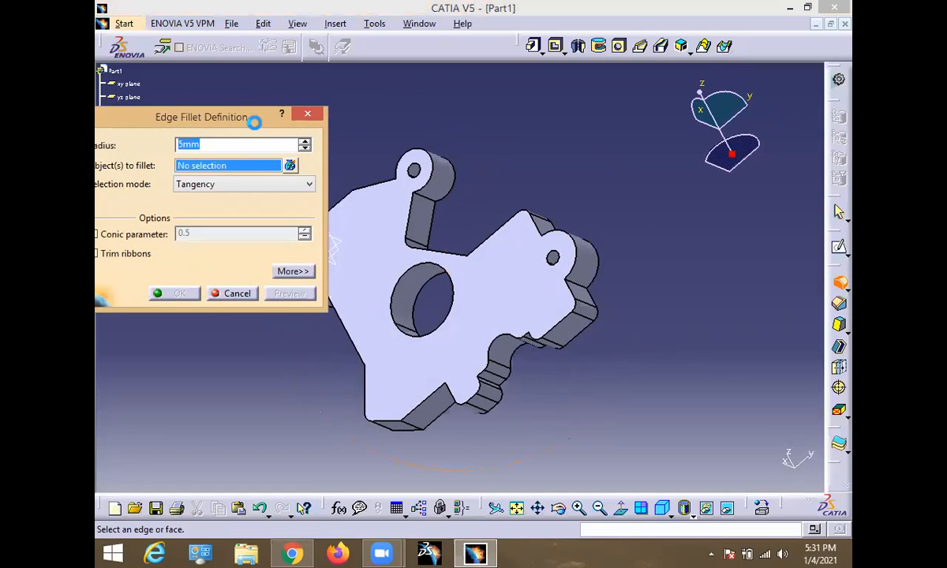
click(570, 284)
click(424, 198)
middle_drag(480, 200, 513, 371)
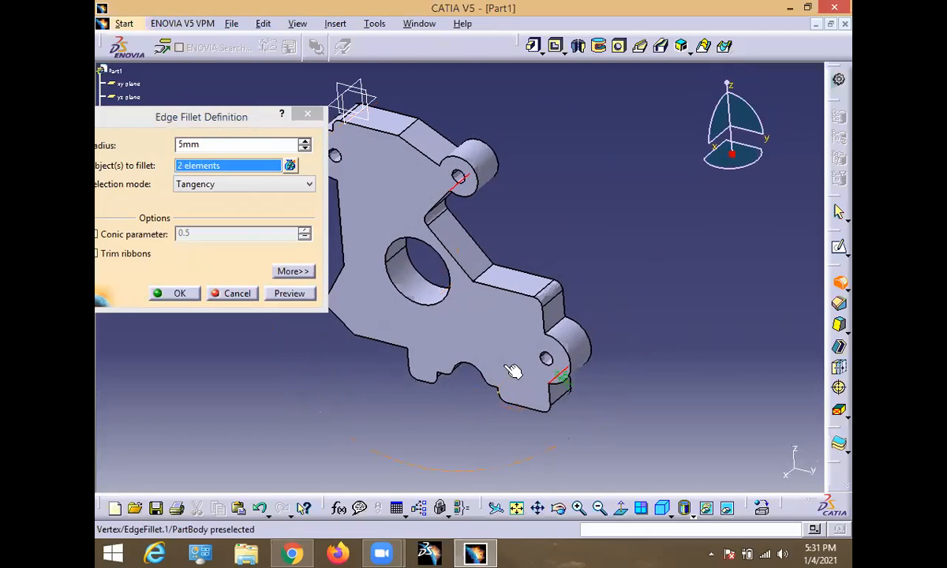
click(555, 326)
middle_drag(567, 190, 456, 414)
click(507, 289)
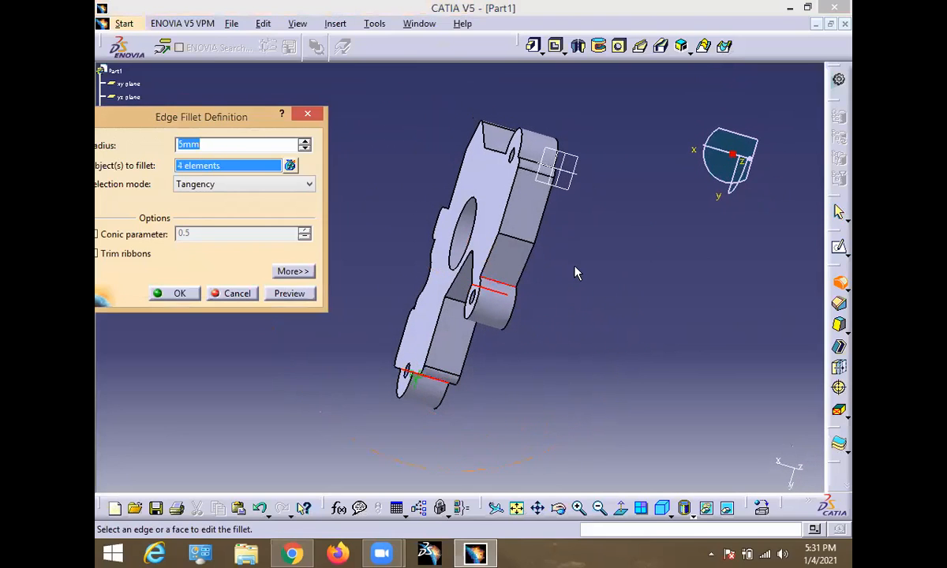
- Add both junction edges of the lug beside the origin planes to the selection and create the 5 mm fillet
middle_drag(575, 270, 304, 449)
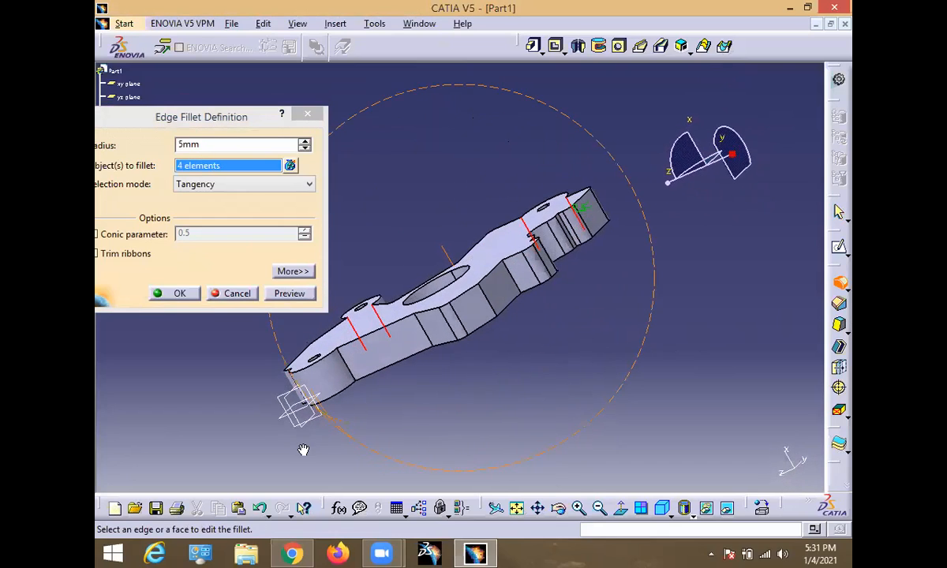
click(352, 368)
middle_drag(377, 396, 568, 242)
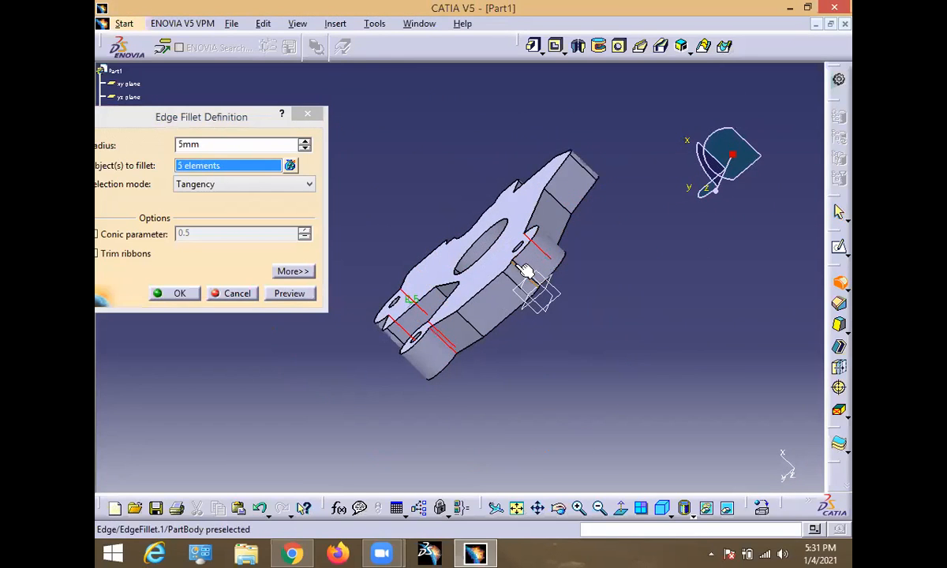
ctrl+middle_drag(564, 370, 596, 202)
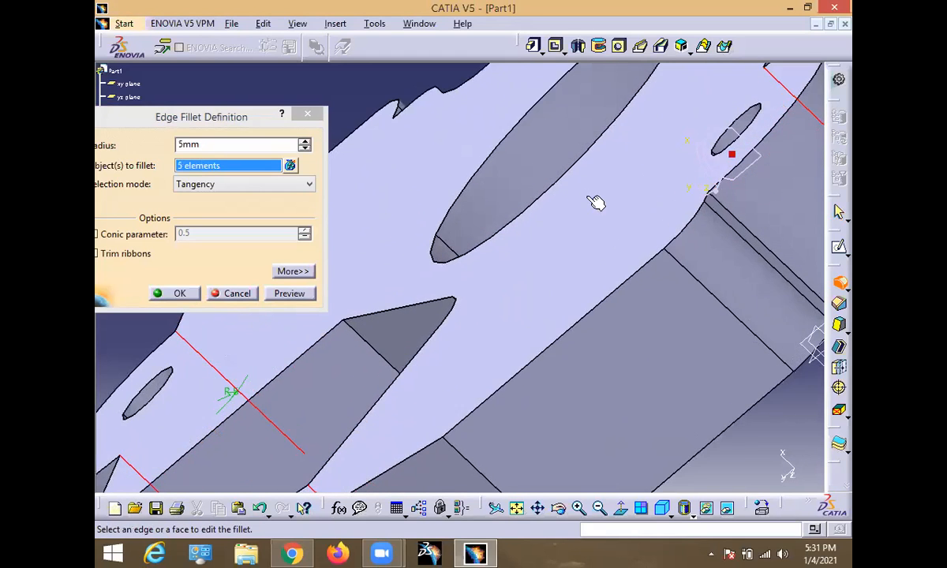
click(745, 226)
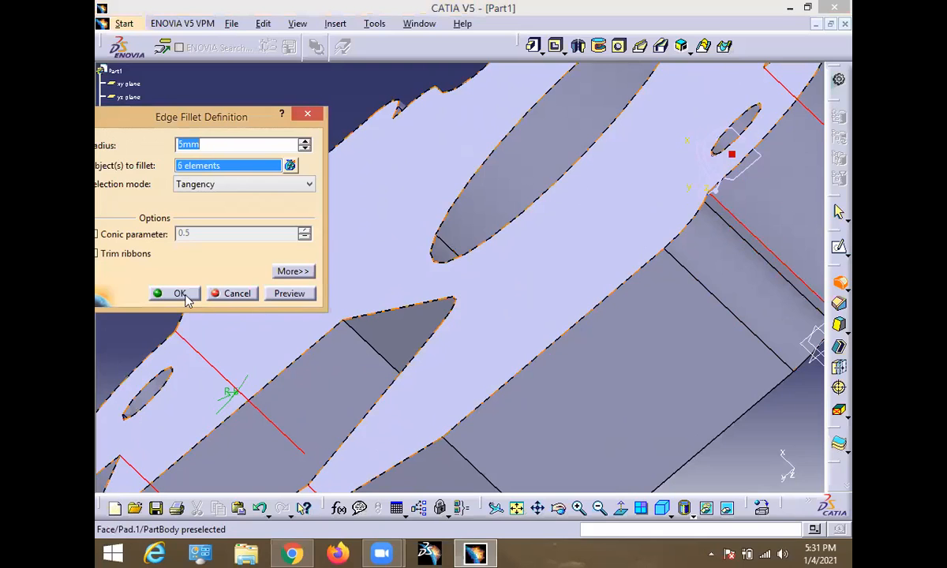
click(181, 294)
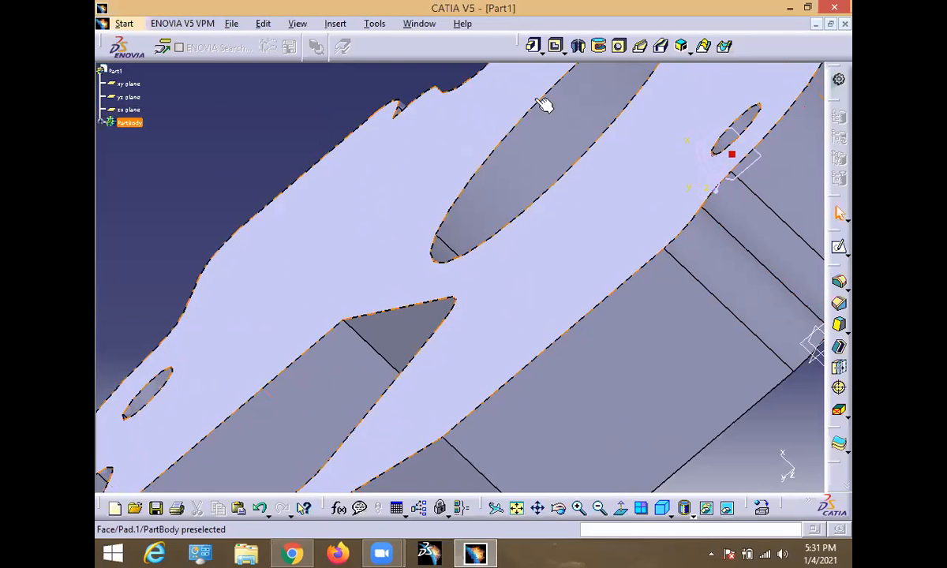
- Examine the whole plate with its filleted lug junctions and compare it with the reference drawing in the browser
ctrl+middle_drag(511, 161, 464, 410)
middle_drag(414, 153, 442, 391)
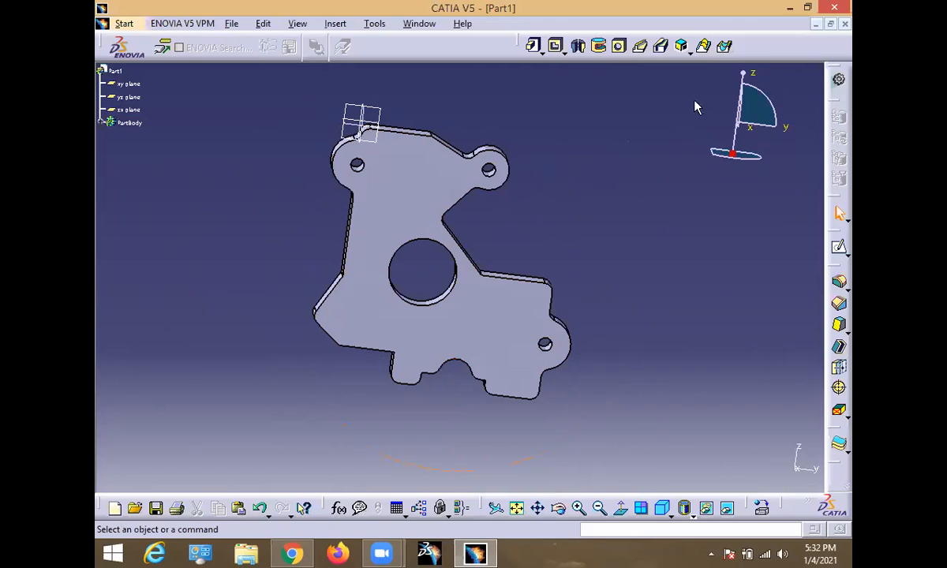
click(790, 10)
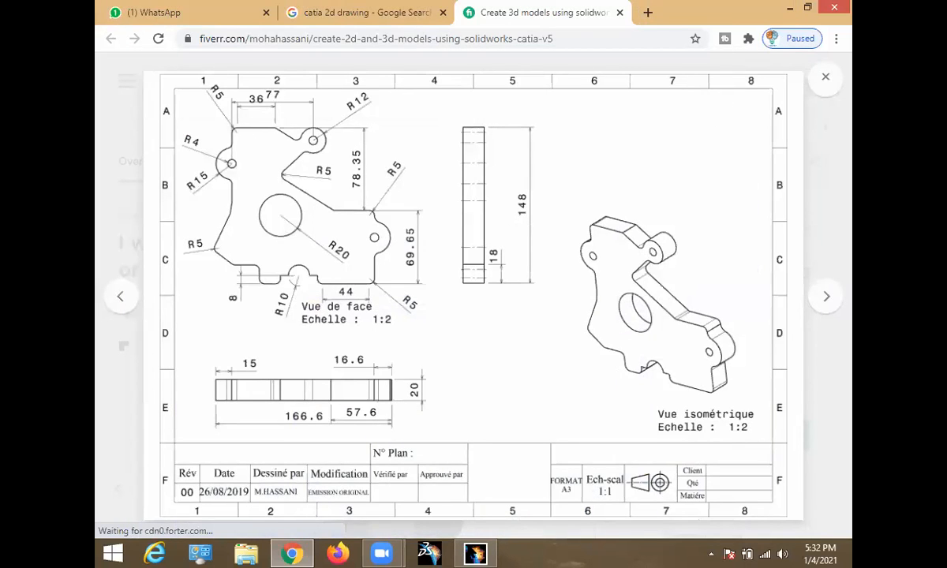
click(475, 553)
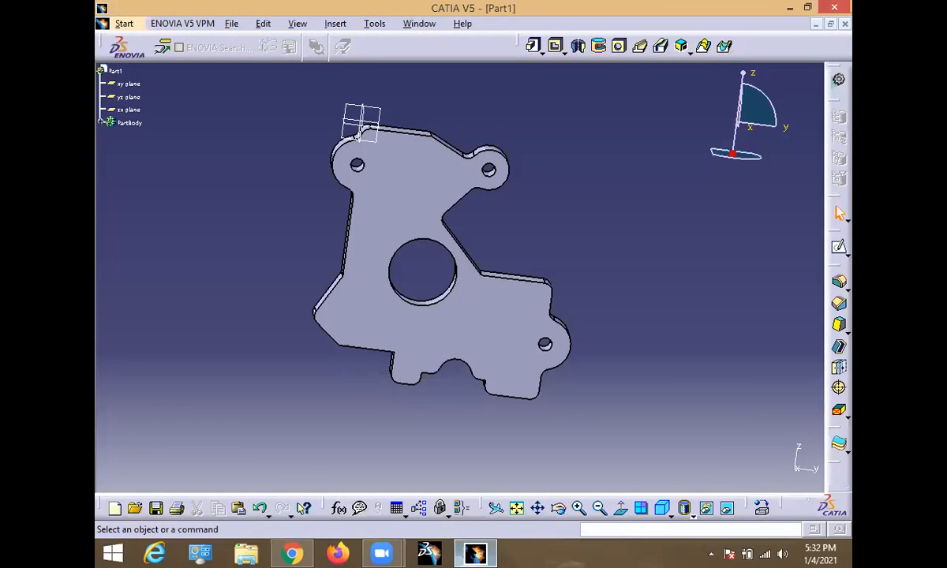